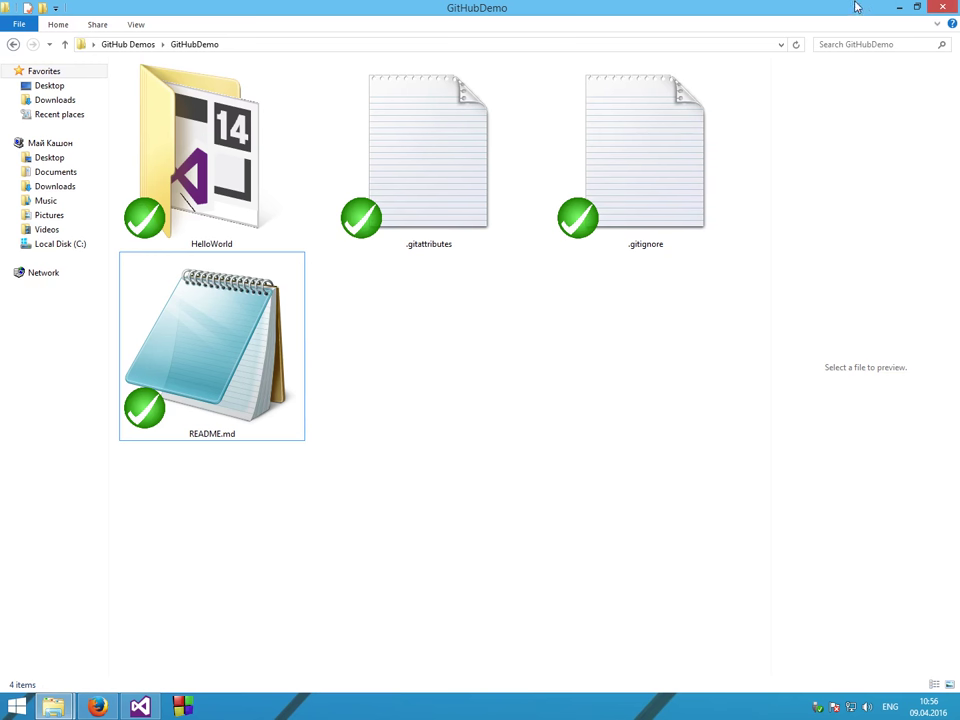
# - Minimize the open windows and open the CS1 folder from the desktop
pyautogui.click(893, 8)
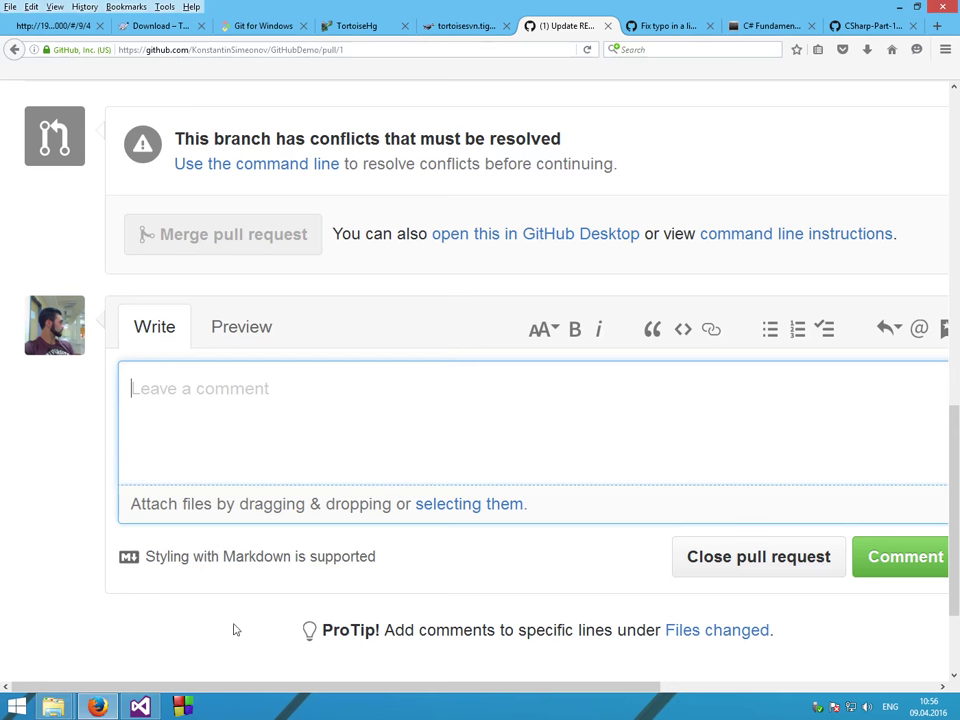
pyautogui.press('super+d')
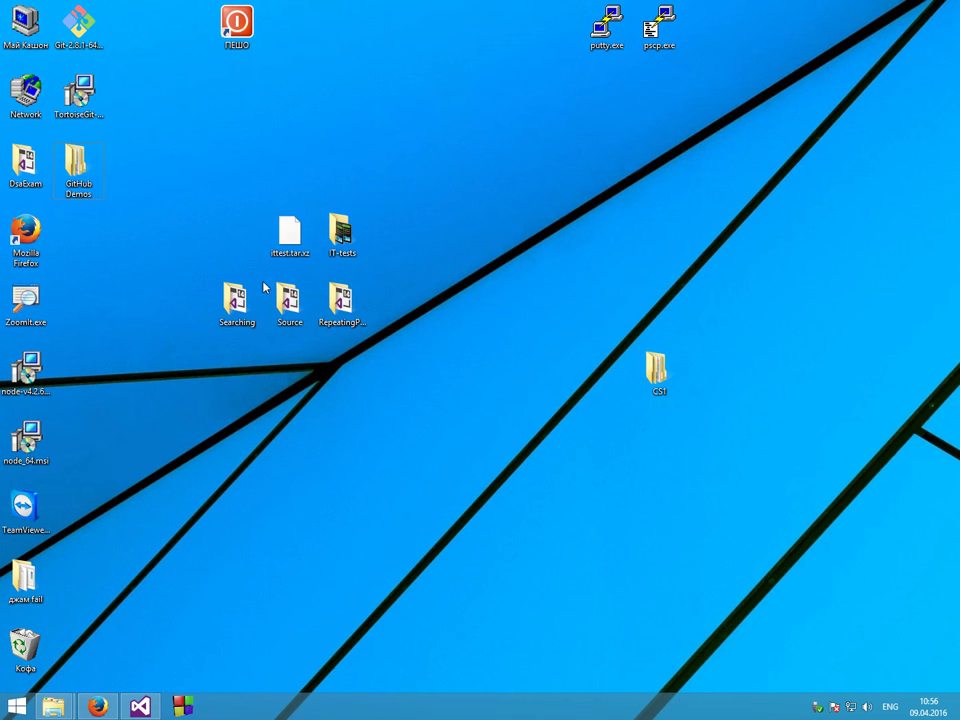
pyautogui.doubleClick(657, 370)
# - Examine the repository URL and target directory in the Git Clone dialog for the CS1 folder, and dismiss it without cloning
pyautogui.rightClick(394, 423)
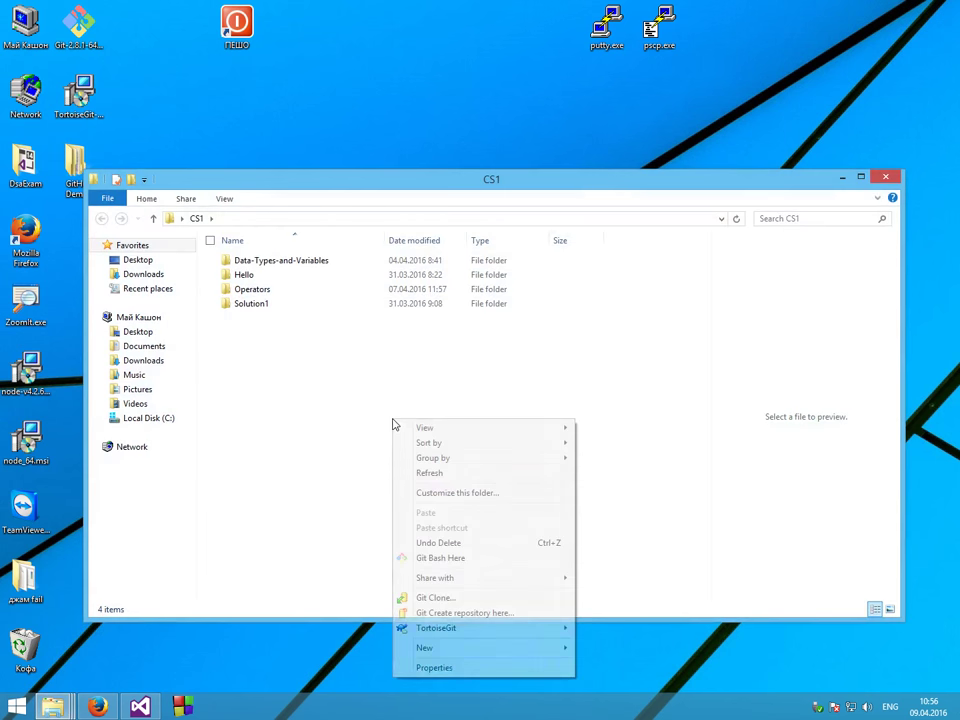
pyautogui.click(506, 598)
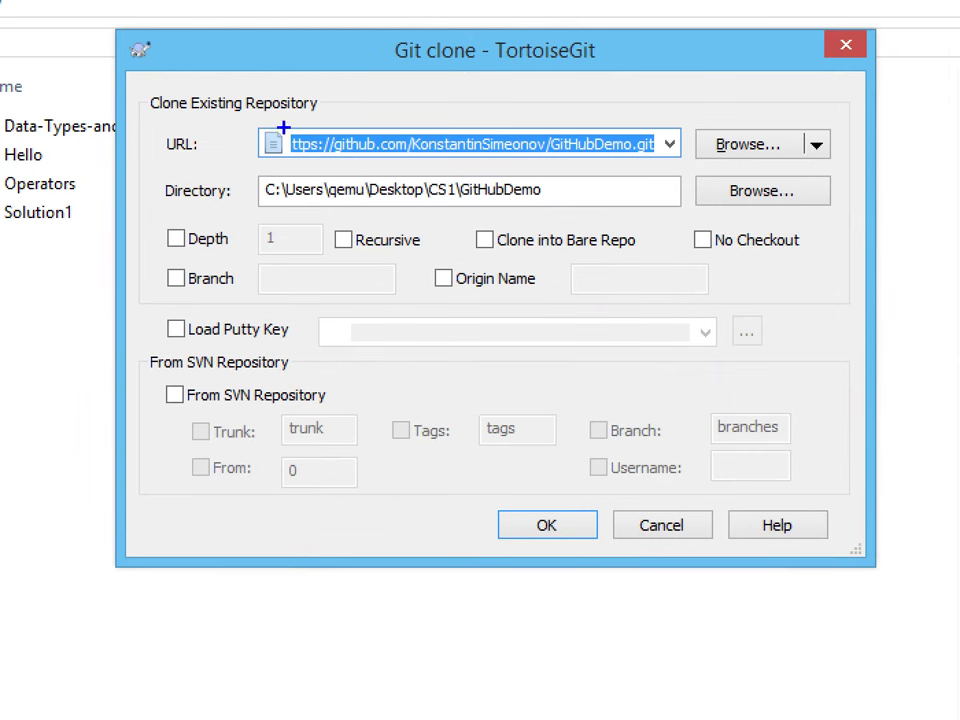
pyautogui.moveTo(287, 167); pyautogui.dragTo(660, 175)
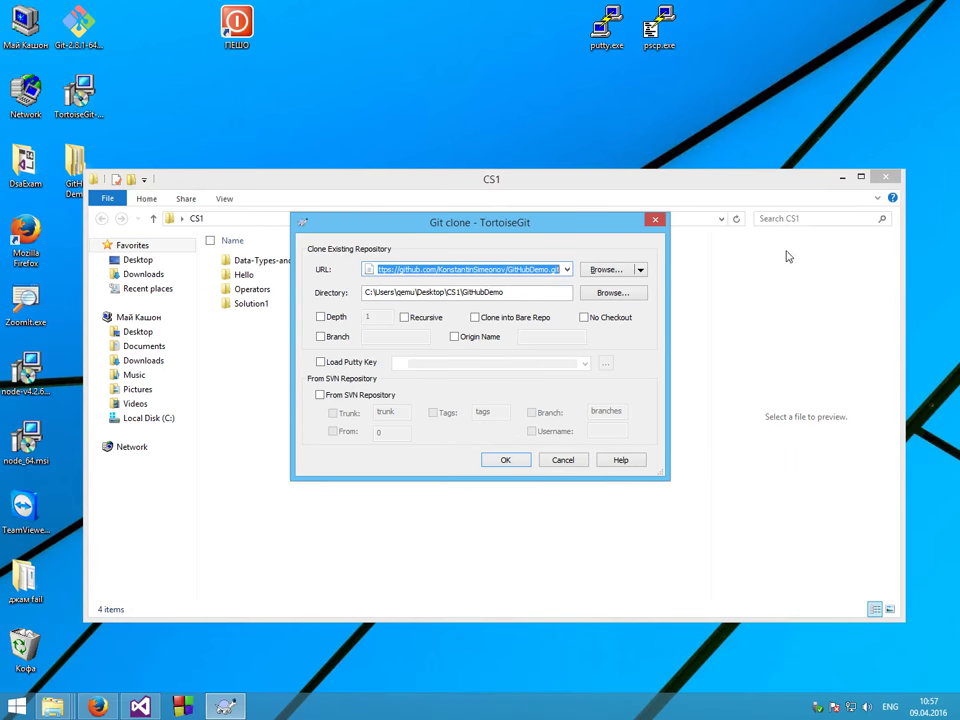
pyautogui.click(661, 525)
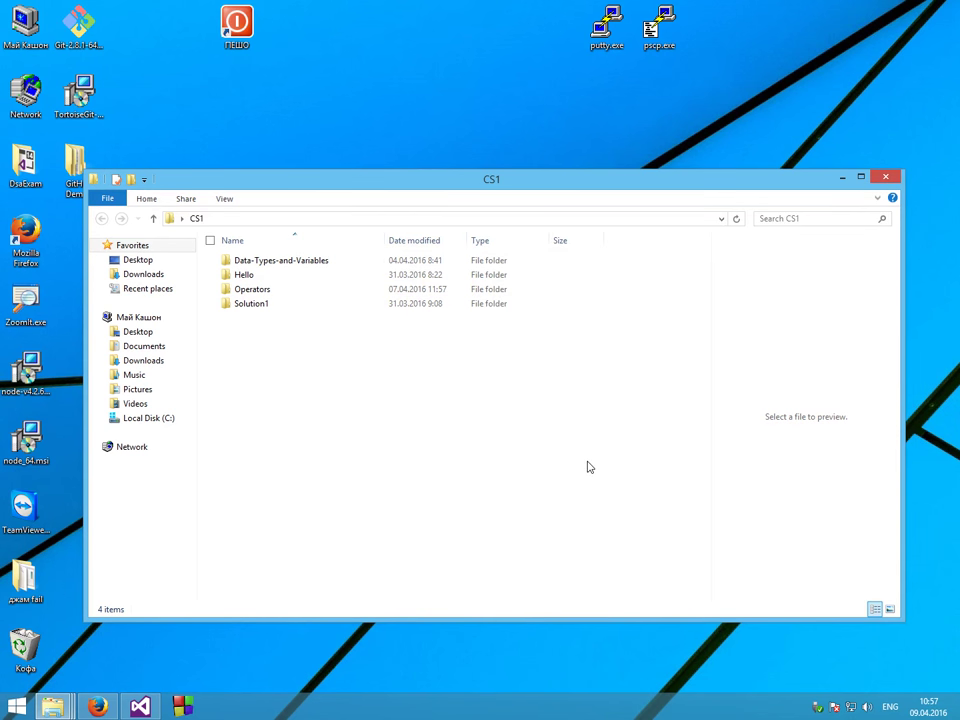
pyautogui.click(97, 707)
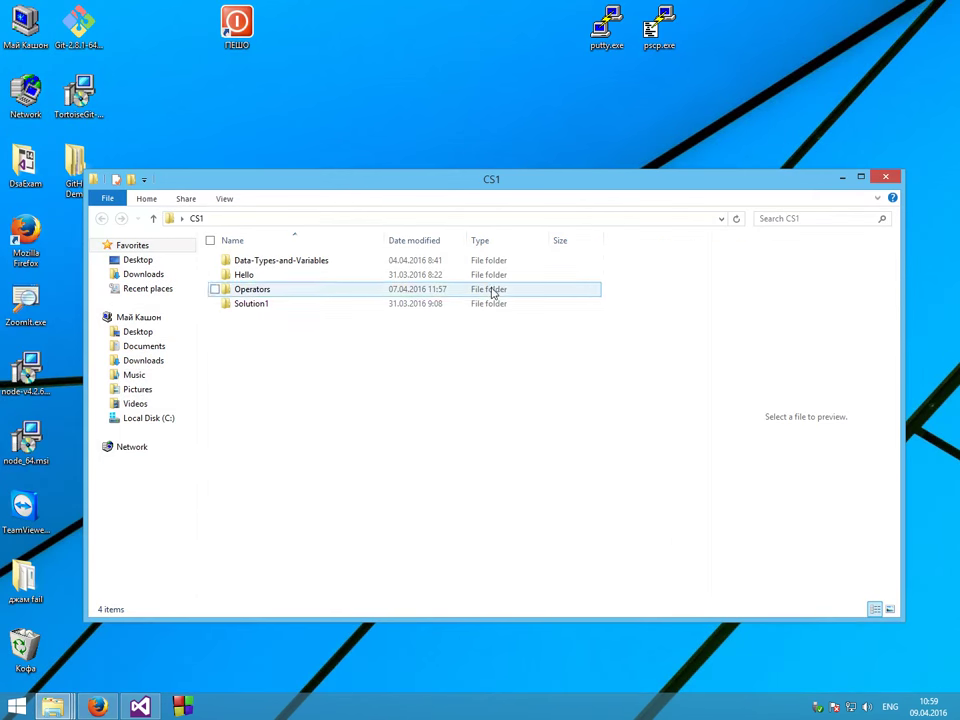
pyautogui.rightClick(434, 362)
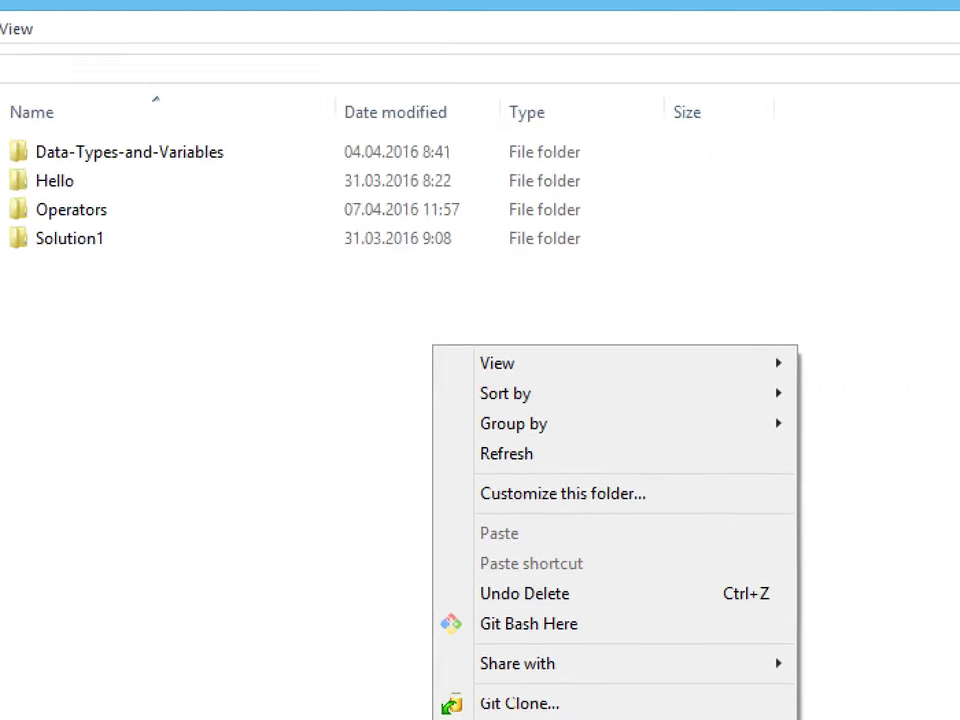
pyautogui.press('Escape')
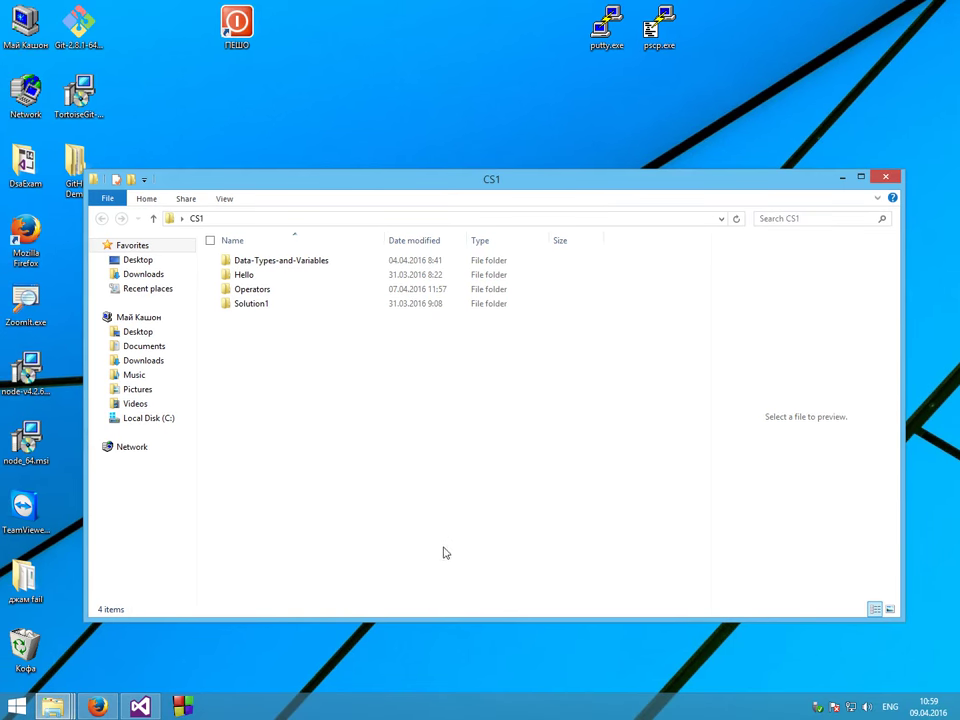
pyautogui.rightClick(372, 359)
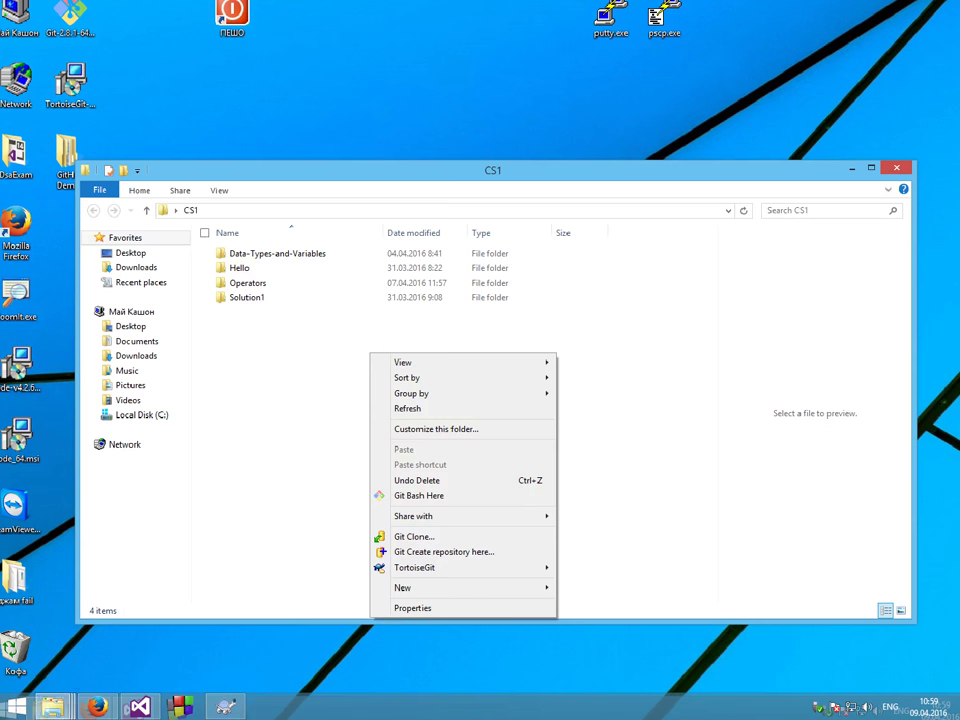
pyautogui.click(304, 470)
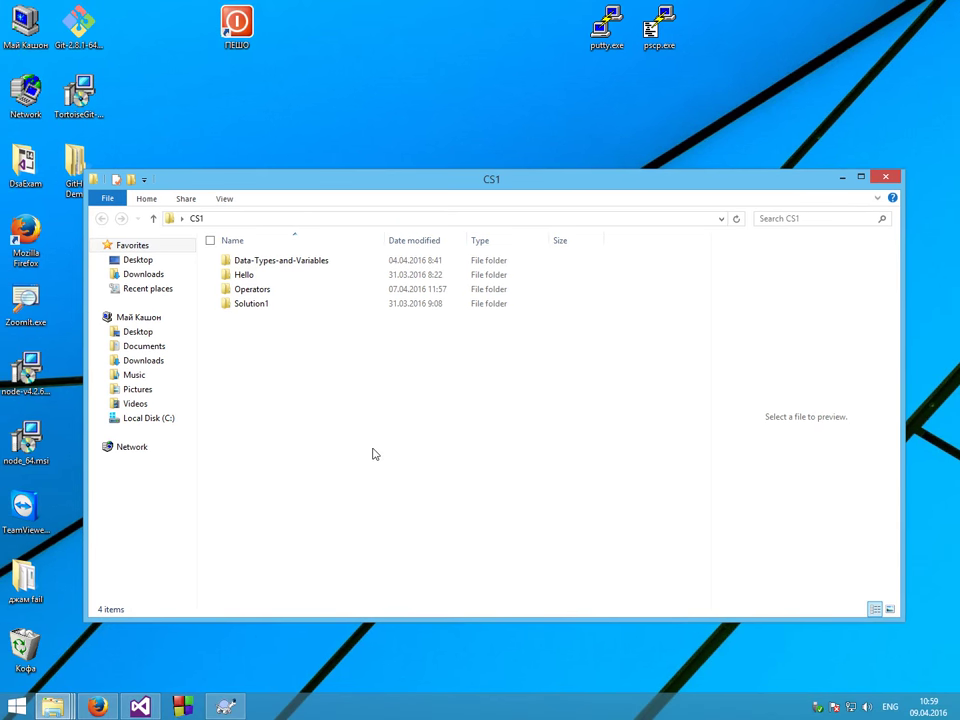
# - Open a Git Bash terminal in the CS1 folder and move its window over the folder window
pyautogui.rightClick(322, 396)
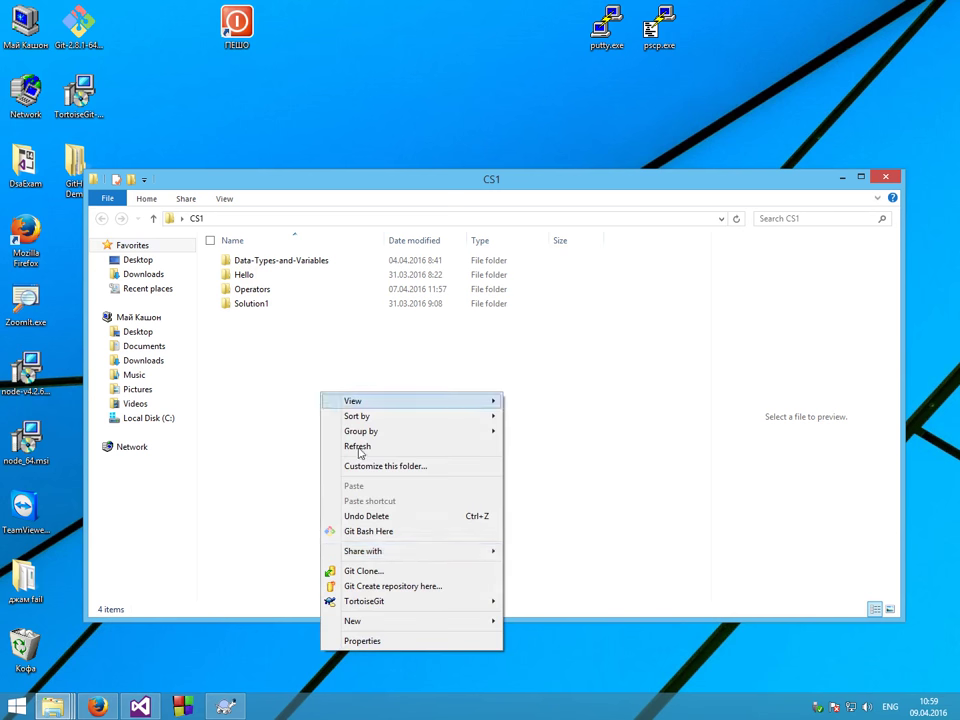
pyautogui.click(413, 531)
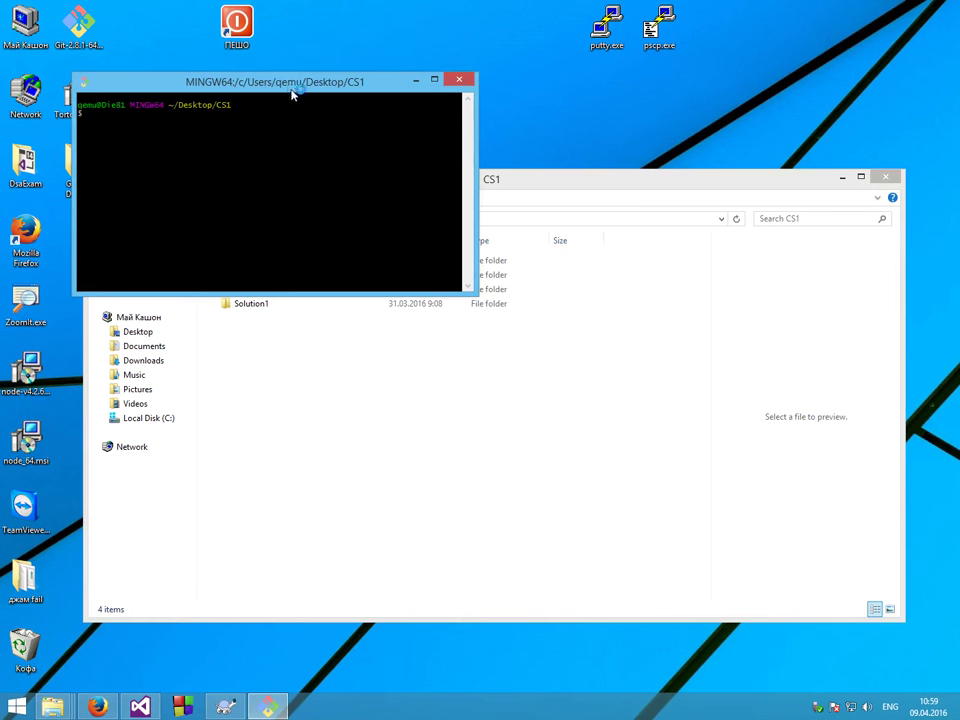
pyautogui.moveTo(293, 93); pyautogui.dragTo(515, 184)
# - In the terminal's options, set transparency to High and enable Opaque when focused
pyautogui.rightClick(522, 180)
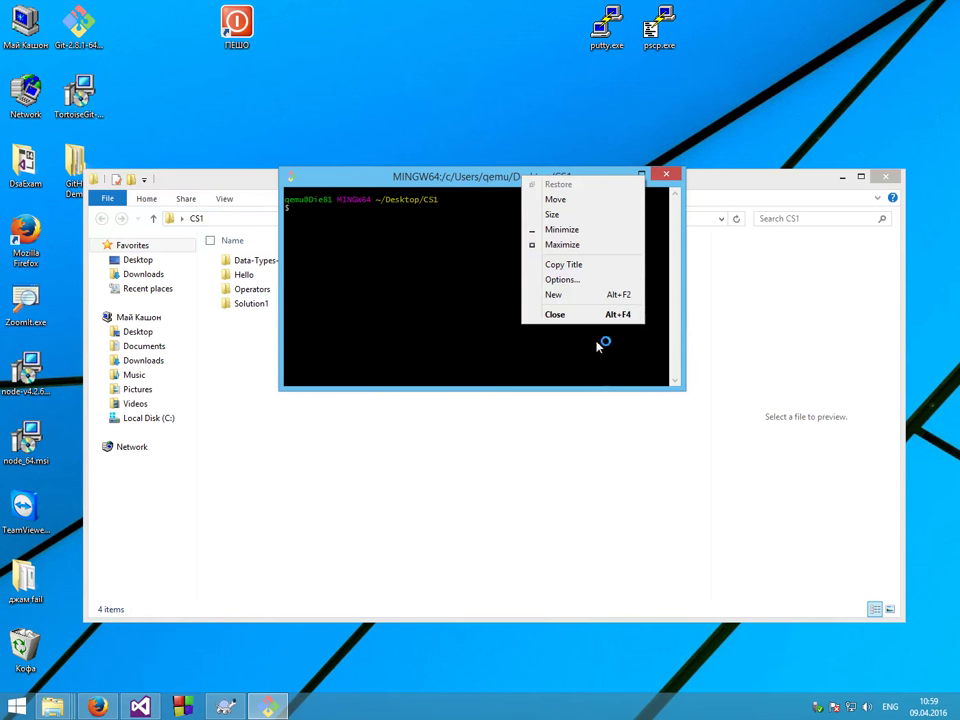
pyautogui.click(556, 279)
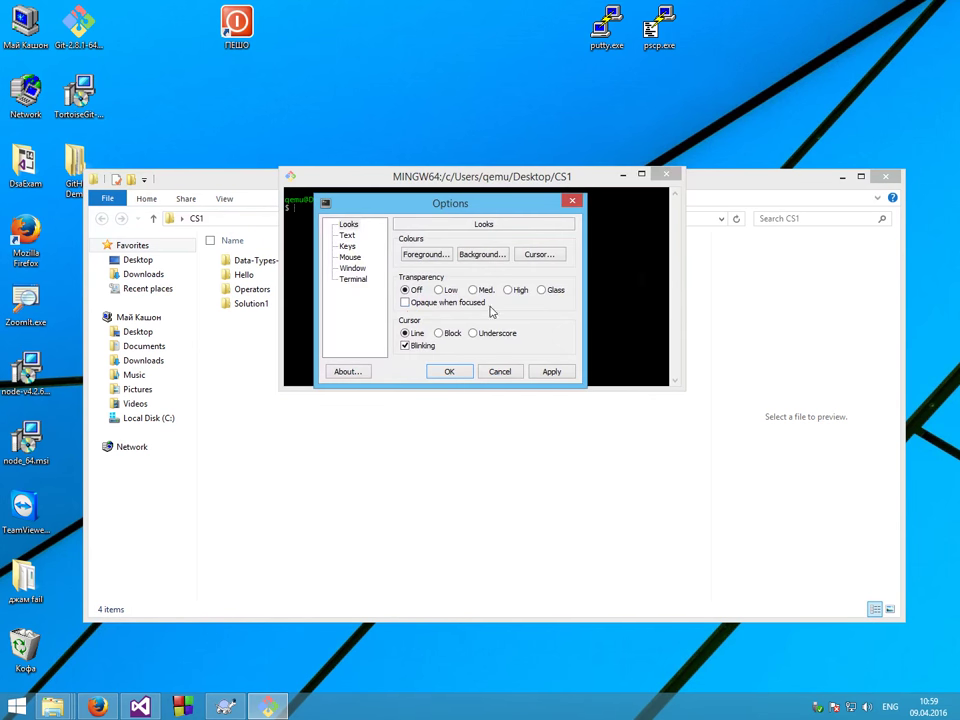
pyautogui.click(517, 290)
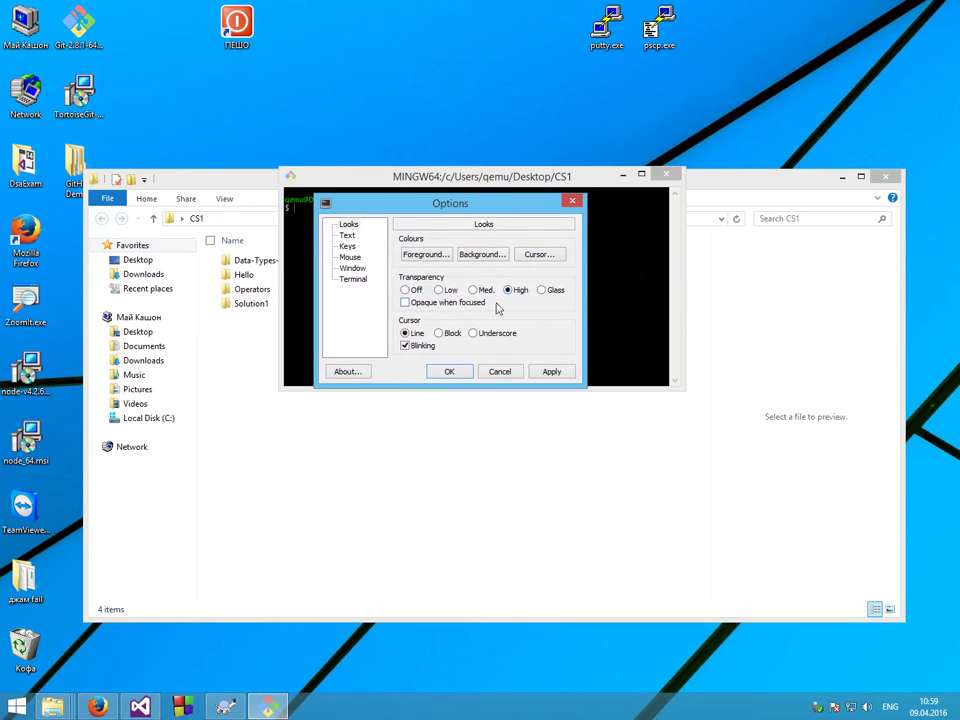
pyautogui.click(442, 303)
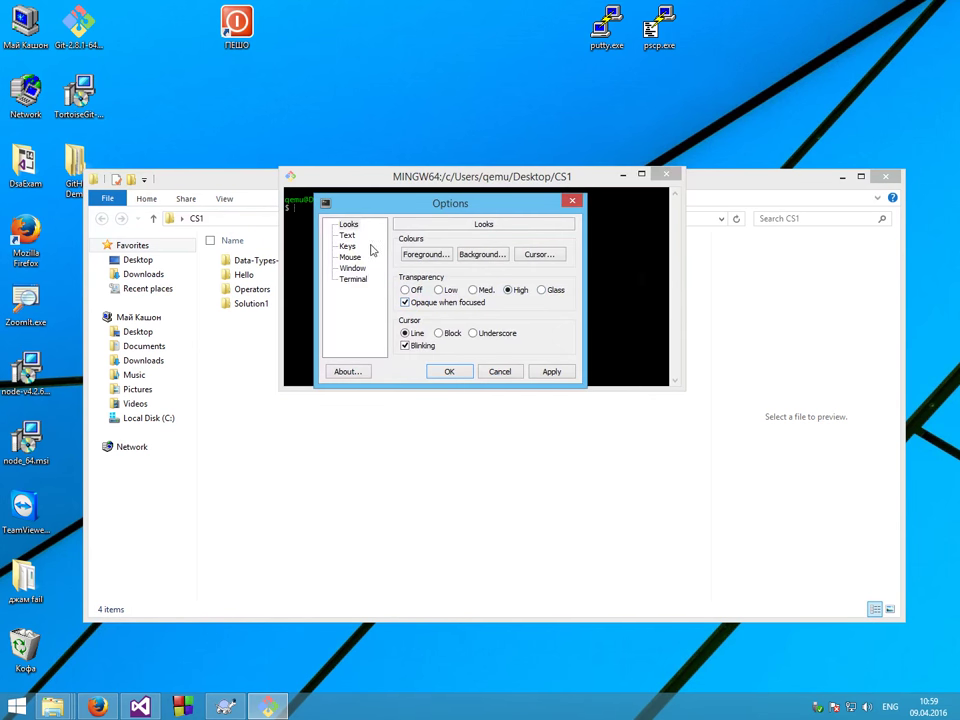
# - Set the terminal's background colour to white and its foreground colour to black, and apply the options
pyautogui.click(478, 256)
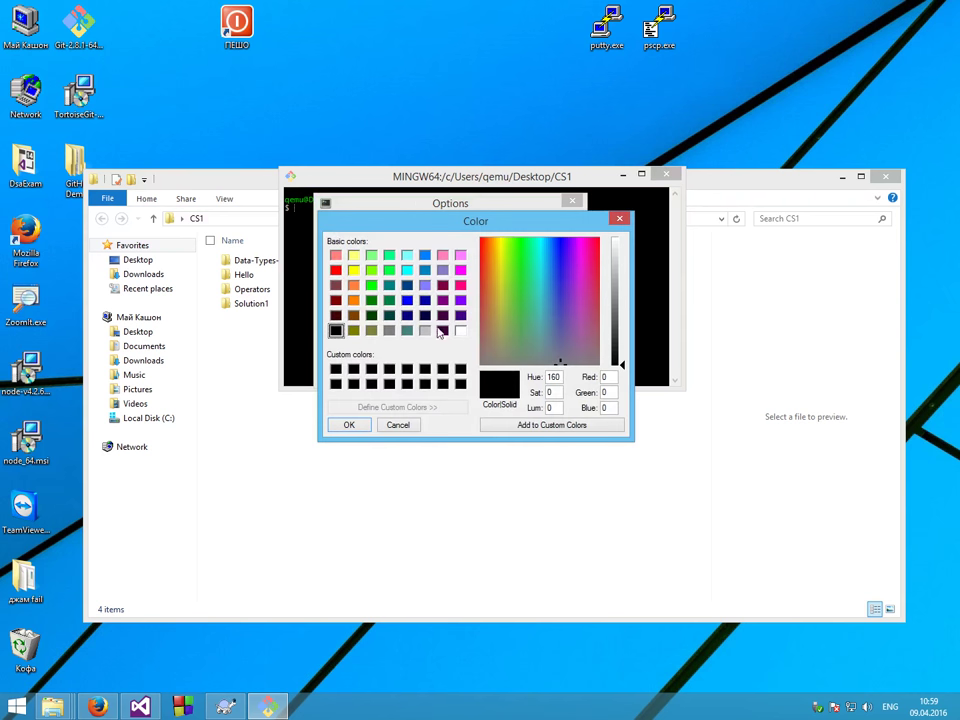
pyautogui.click(460, 331)
pyautogui.click(348, 425)
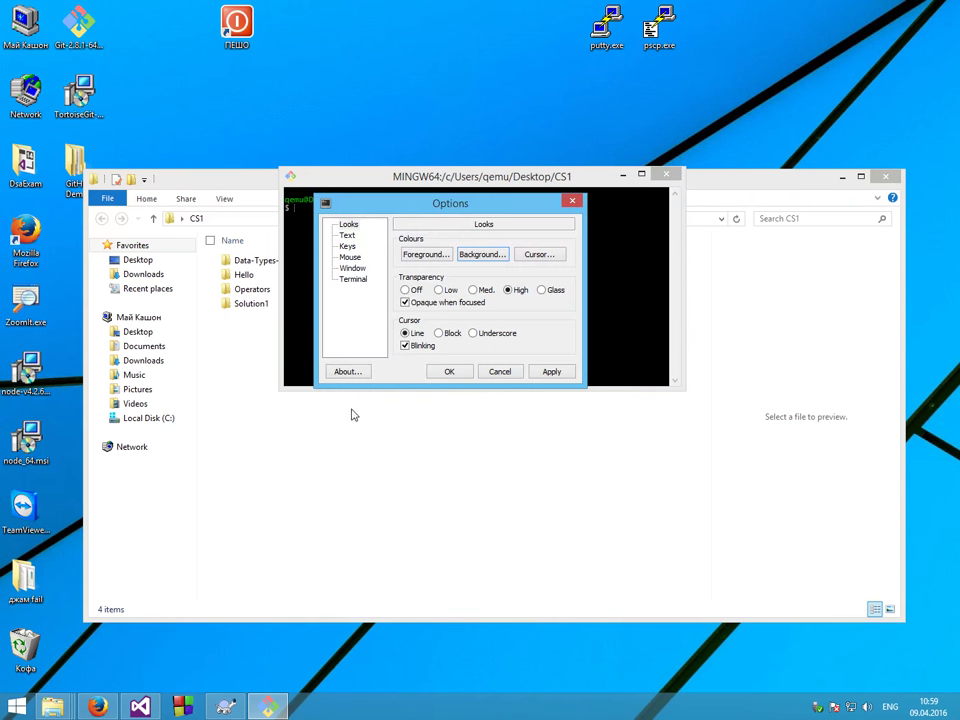
pyautogui.click(430, 254)
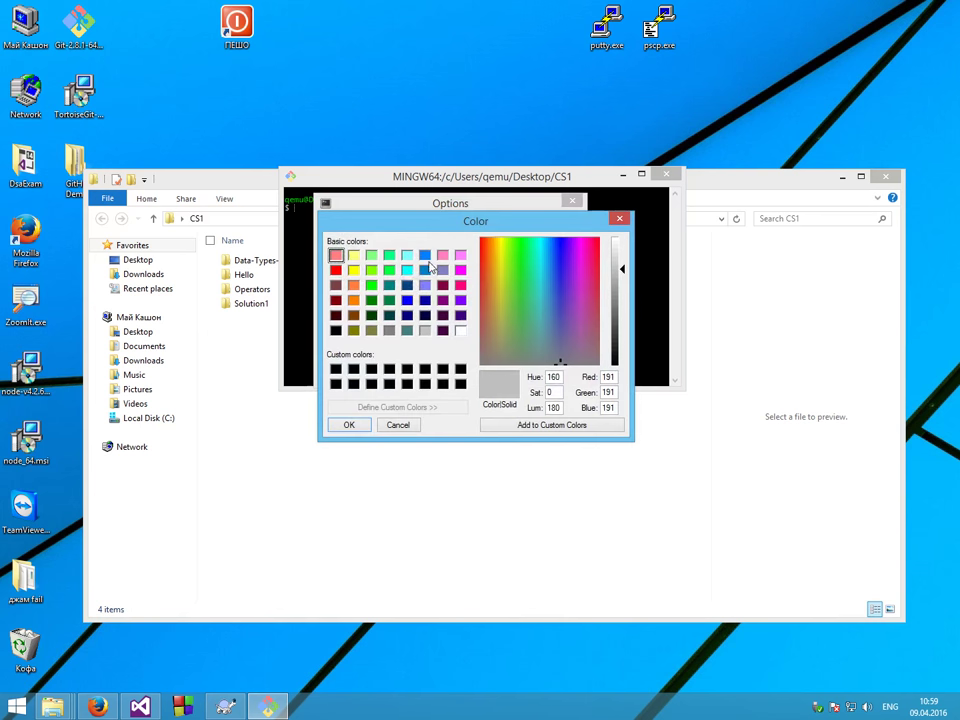
pyautogui.click(335, 331)
pyautogui.click(352, 426)
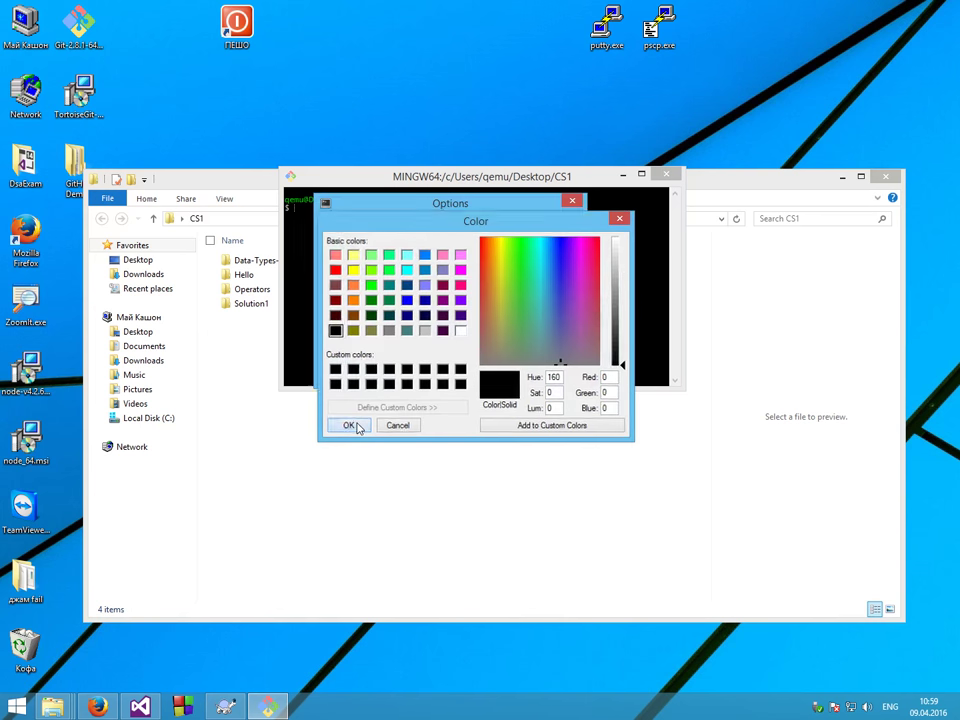
pyautogui.click(551, 372)
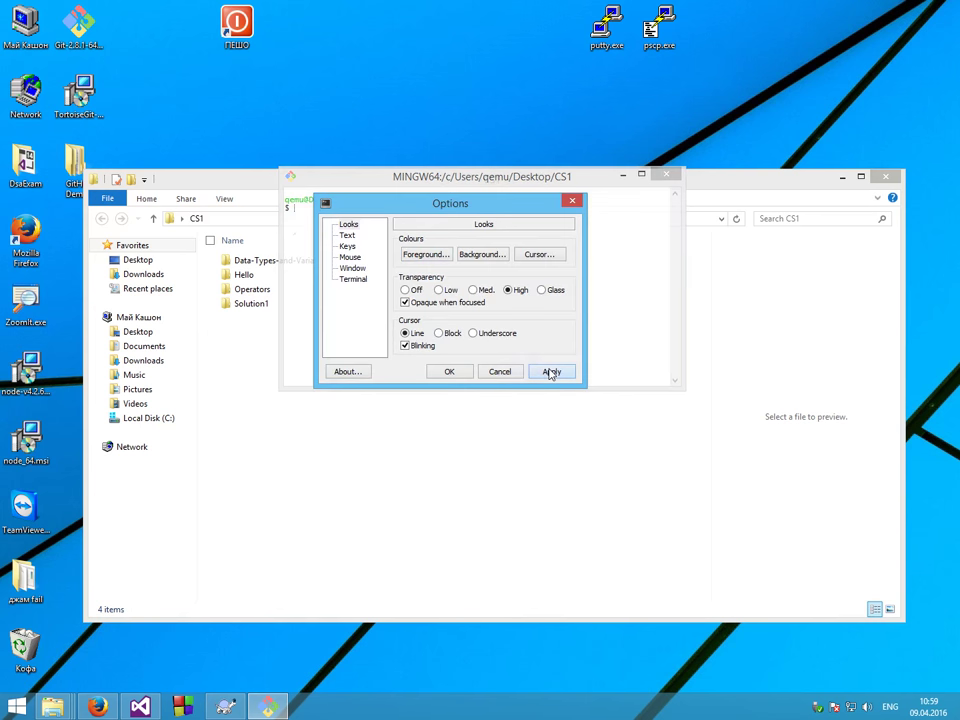
pyautogui.click(449, 372)
# - Write the example command "git clone URL" in the maximized terminal without running it, and close the terminal
pyautogui.moveTo(591, 184); pyautogui.dragTo(604, 203)
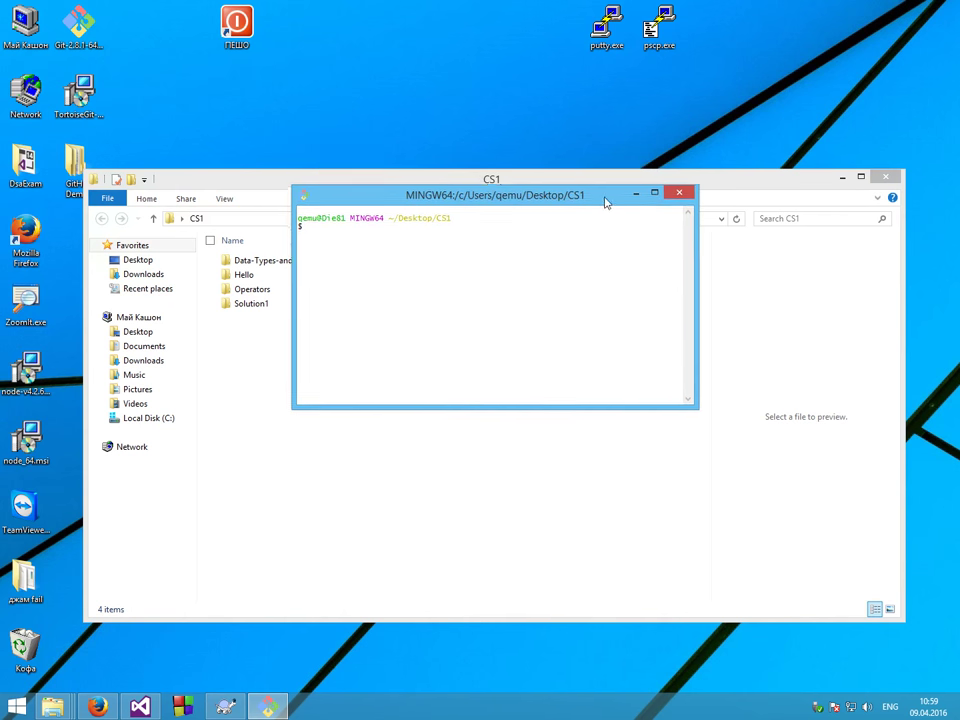
pyautogui.click(654, 192)
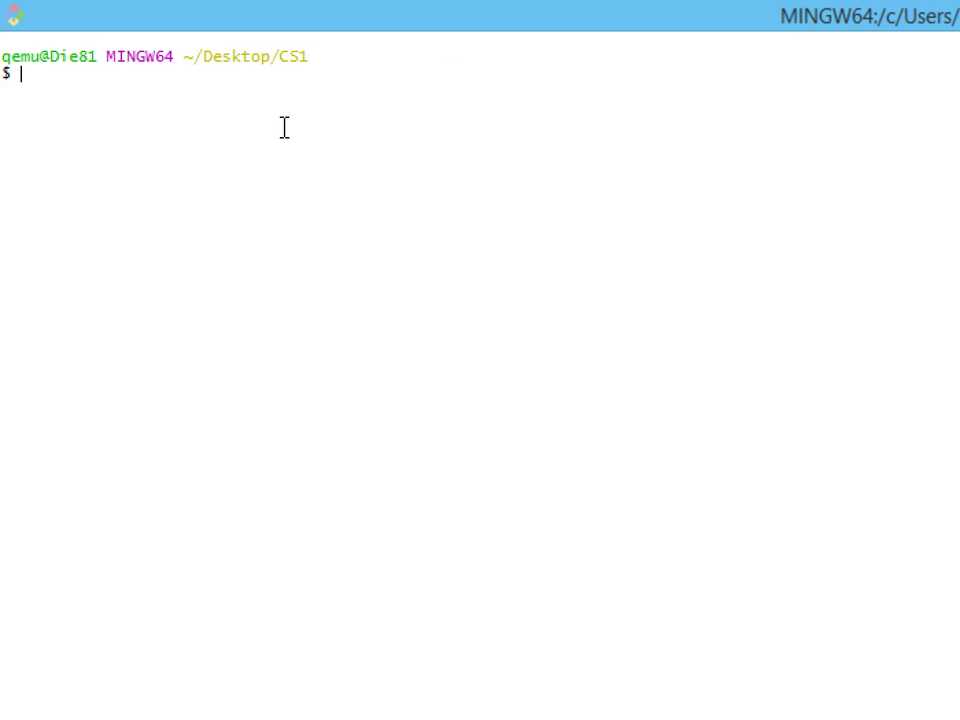
pyautogui.write('git clone URL')
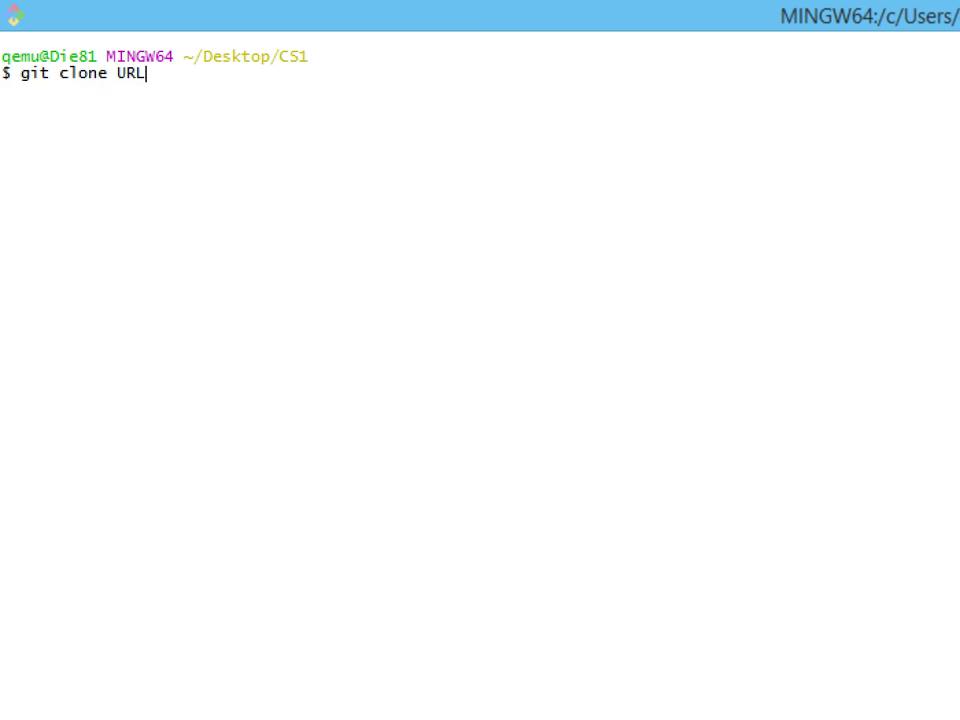
pyautogui.press('BackSpace')
pyautogui.press('BackSpace')
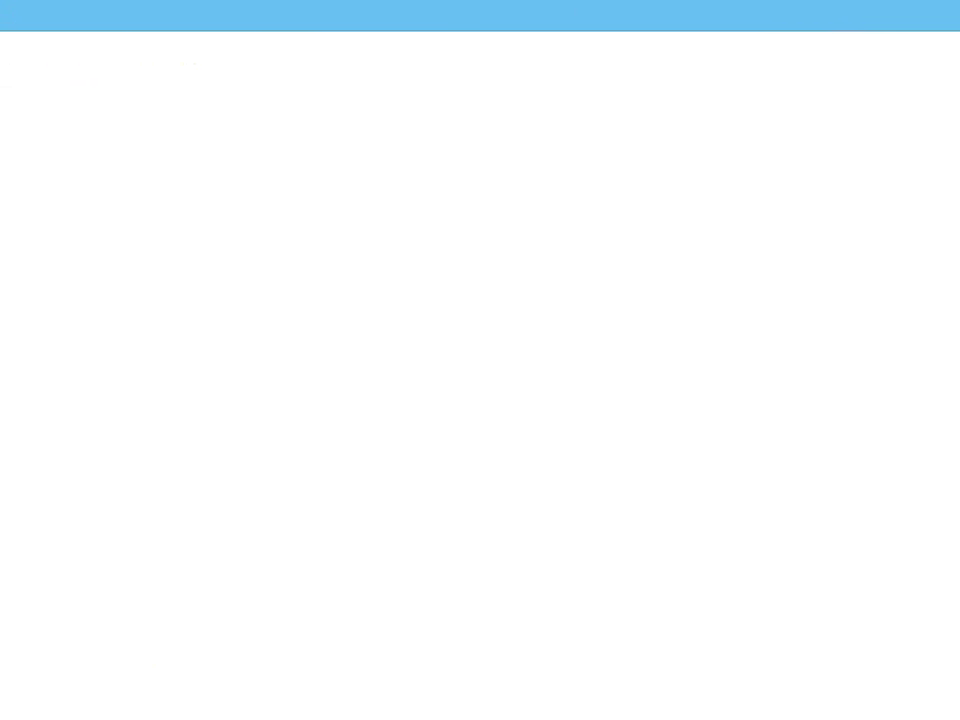
pyautogui.rightClick(935, 32)
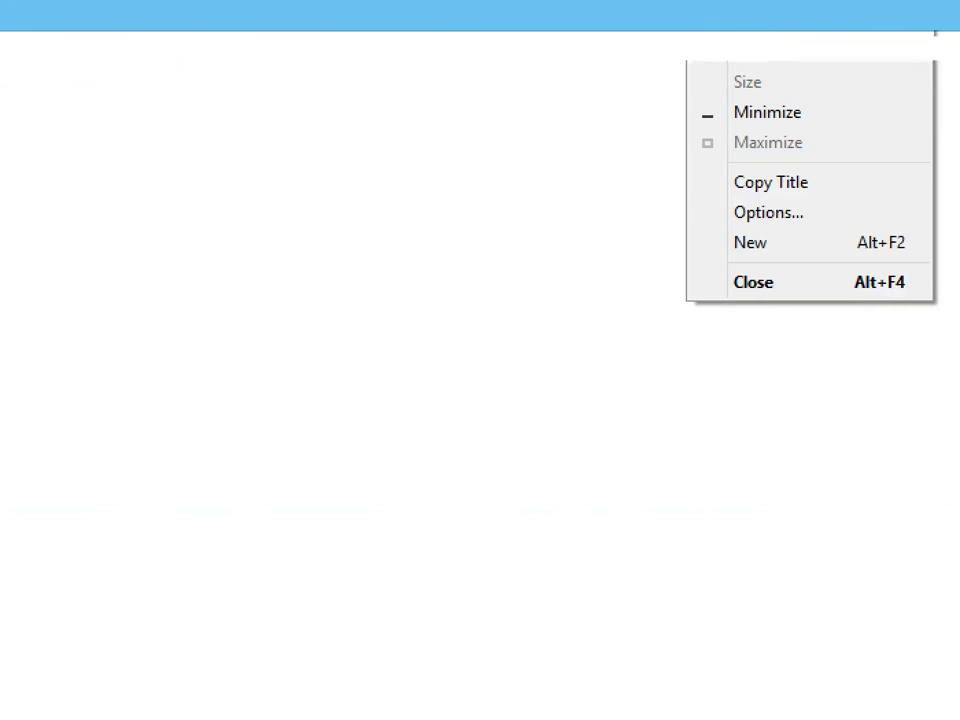
pyautogui.click(819, 285)
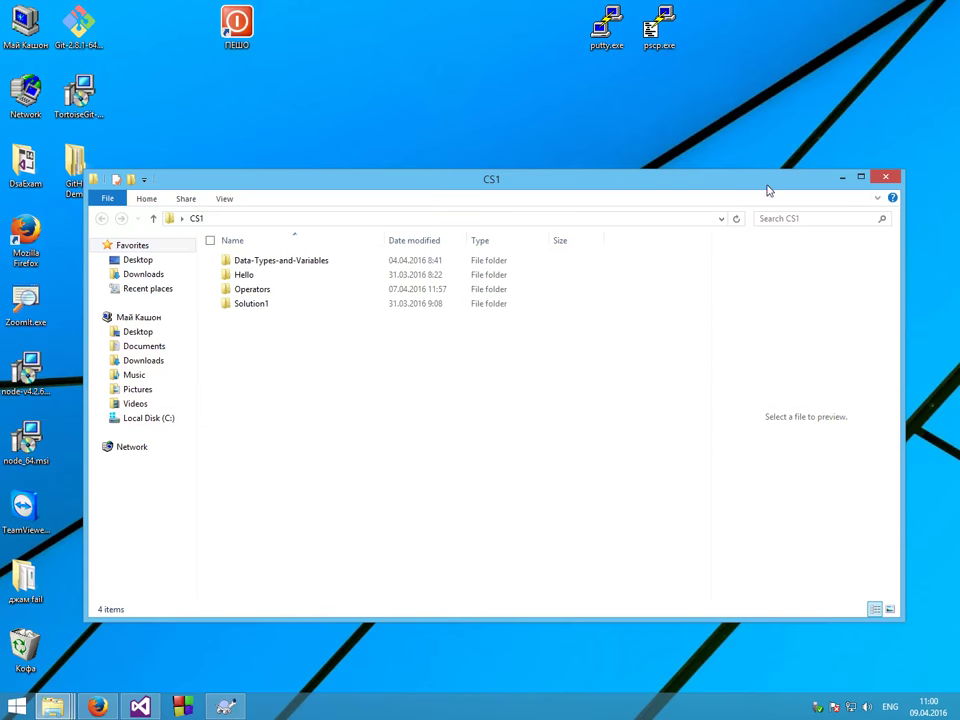
# - Minimize the CS1 folder window and cancel the leftover Git Init and CS1 Properties dialogs
pyautogui.click(843, 178)
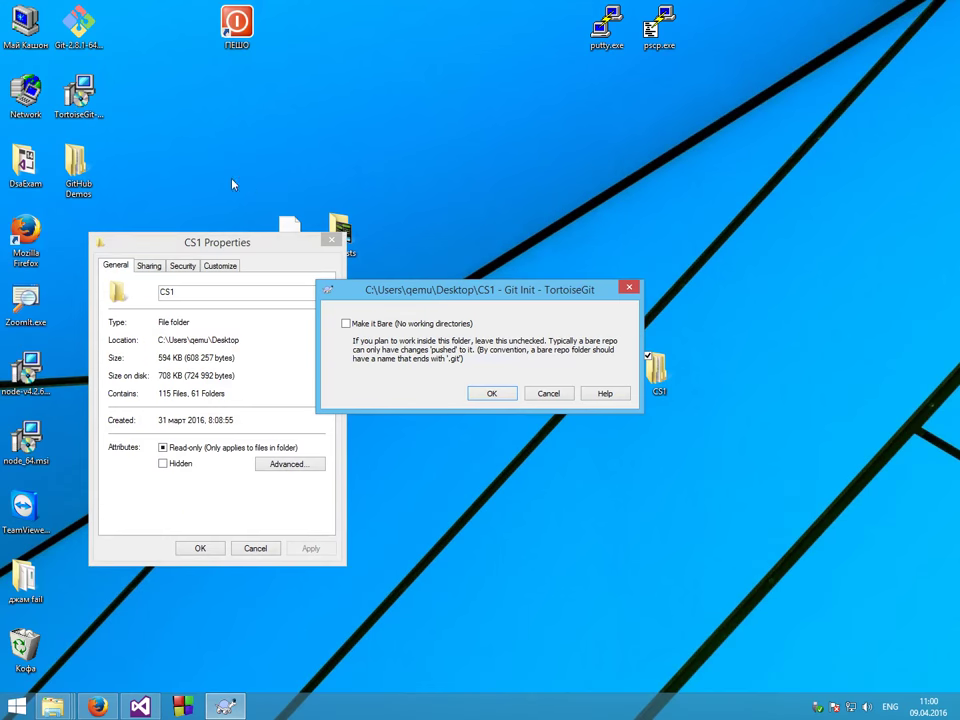
pyautogui.click(553, 396)
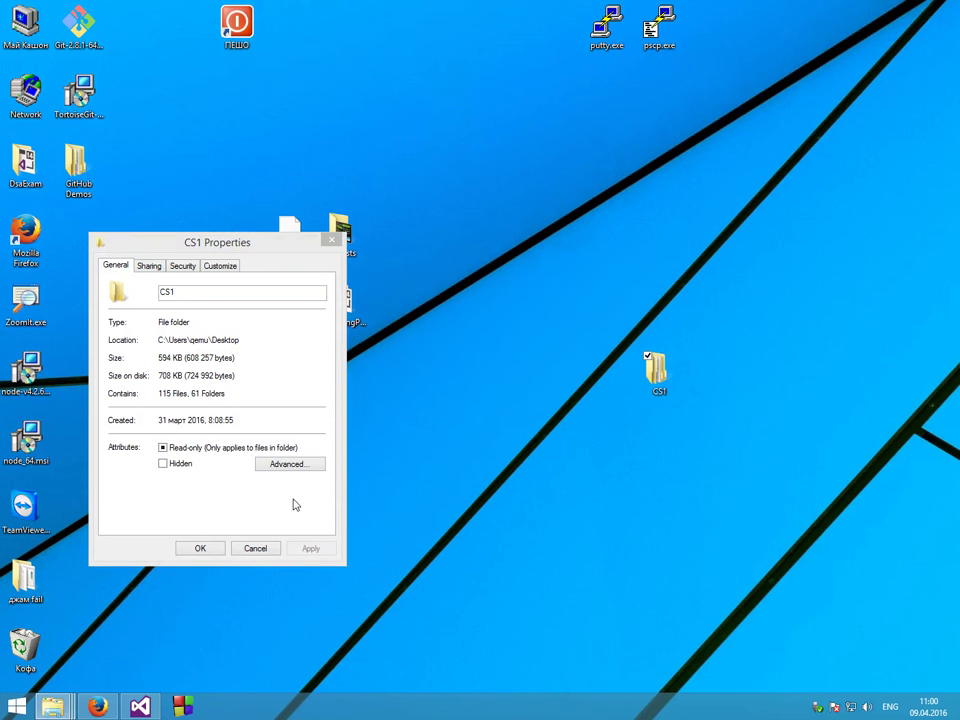
pyautogui.click(256, 549)
# - Open the GitHubDemo repository folder inside GitHub Demos on the desktop and maximize its window
pyautogui.doubleClick(97, 185)
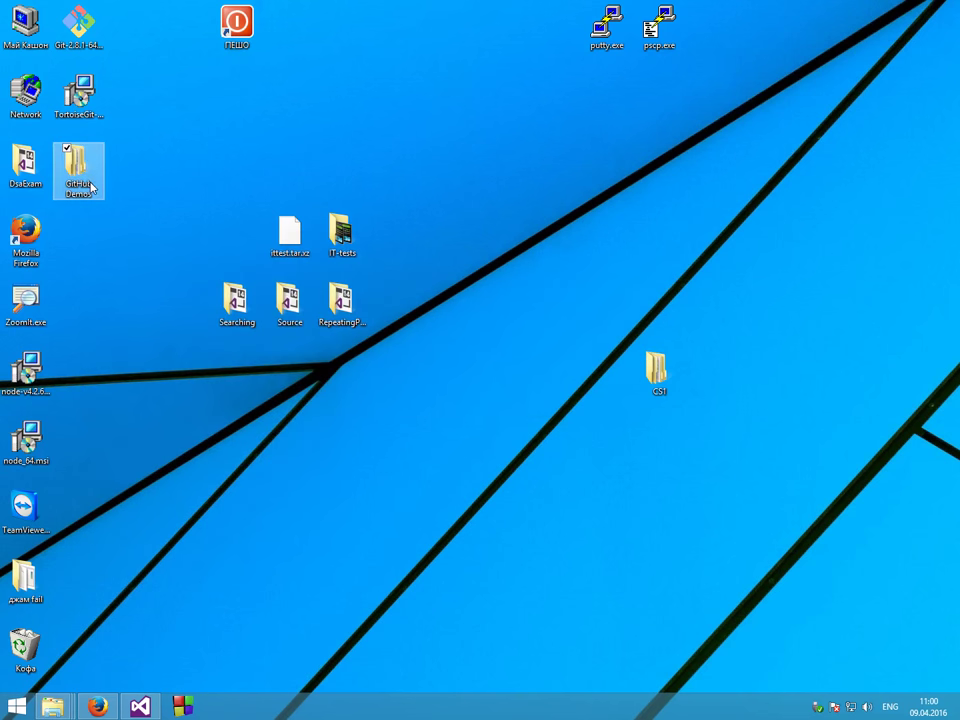
pyautogui.rightClick(520, 484)
pyautogui.doubleClick(308, 328)
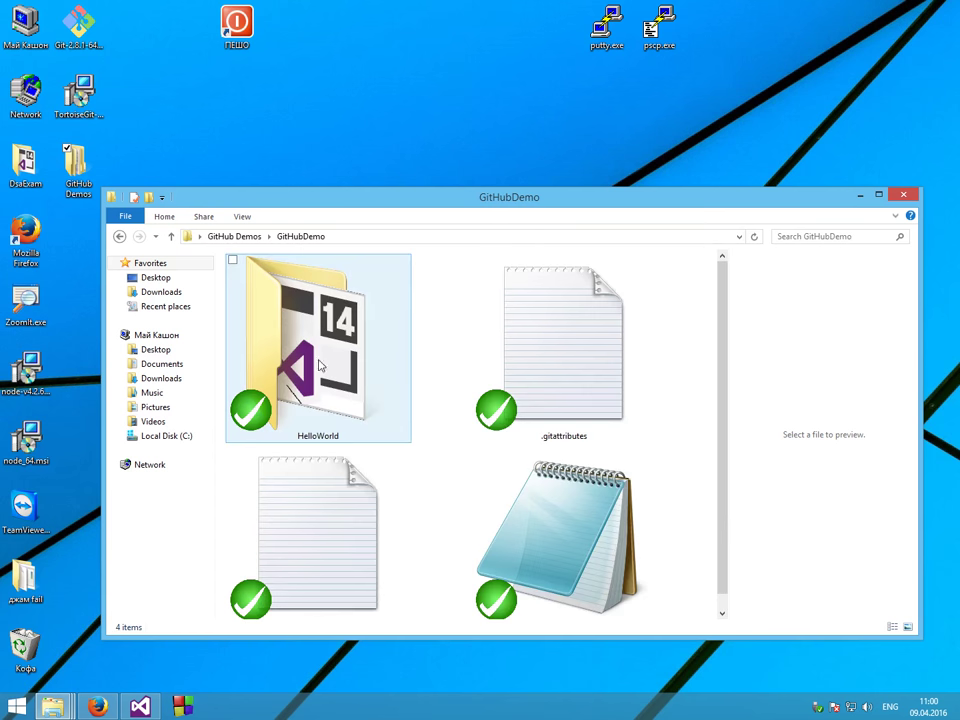
pyautogui.click(878, 195)
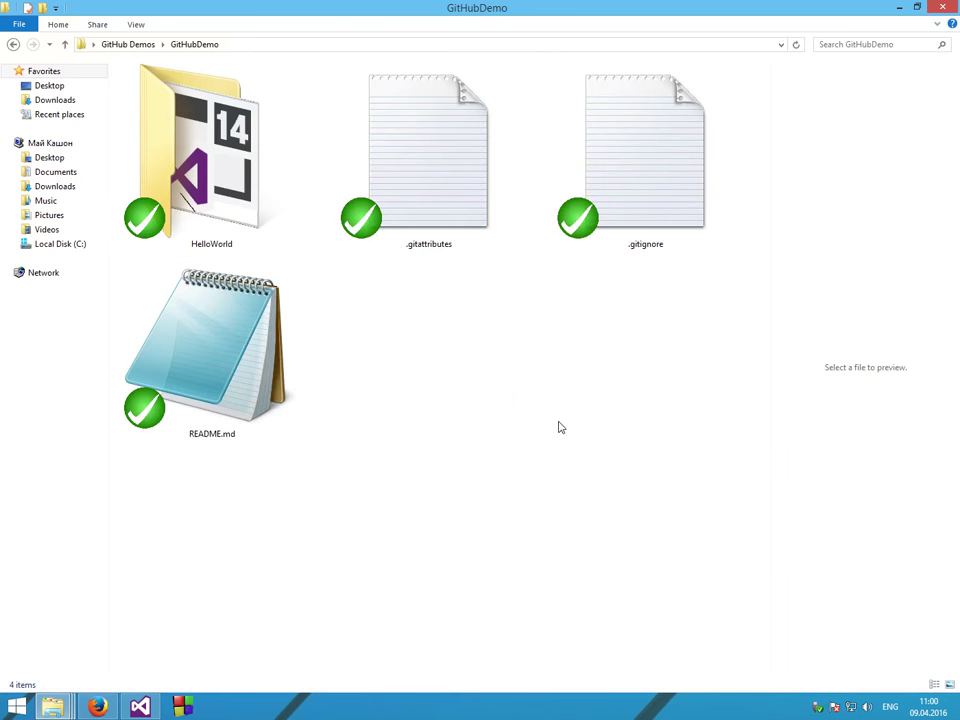
# - Create a text document named GITBASH.txt in the GitHubDemo folder and open it in Notepad
pyautogui.rightClick(559, 426)
pyautogui.moveTo(618, 654)
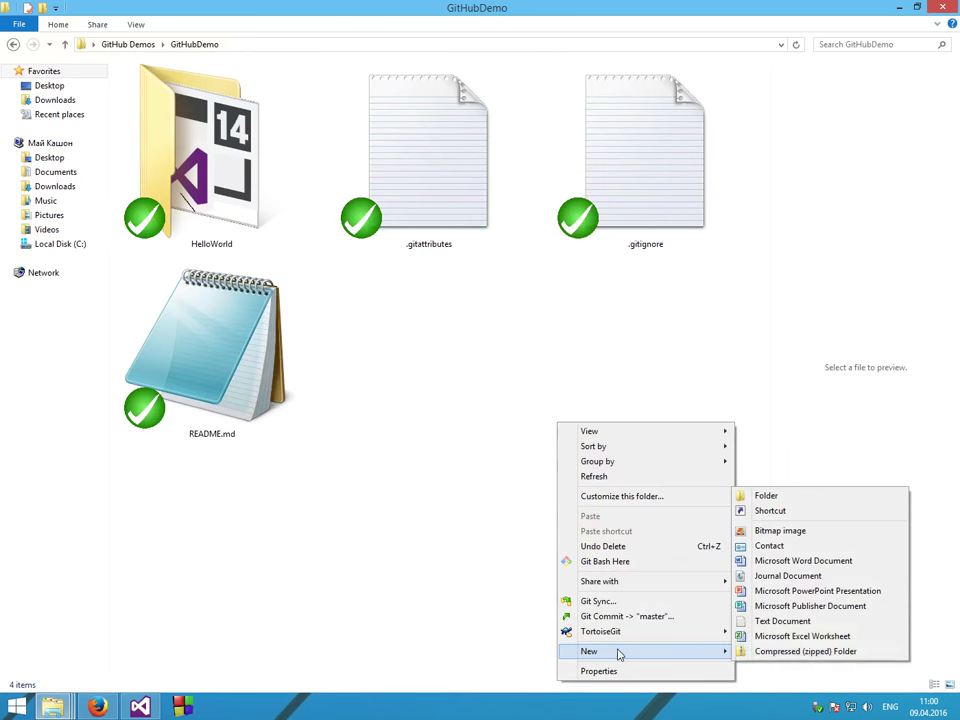
pyautogui.click(797, 621)
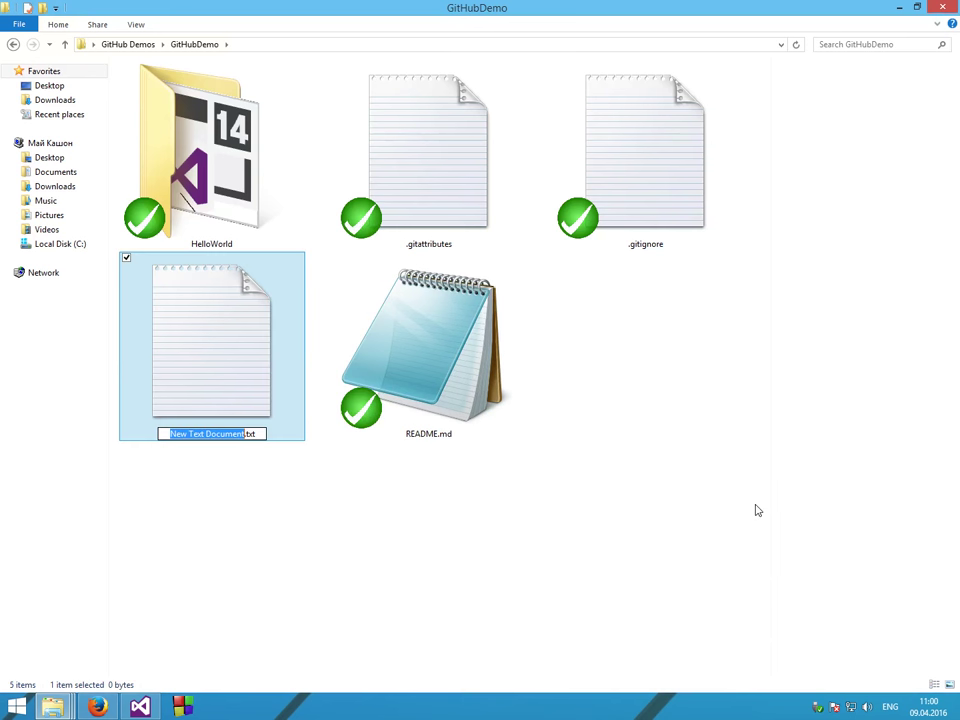
pyautogui.write('GITBASH')
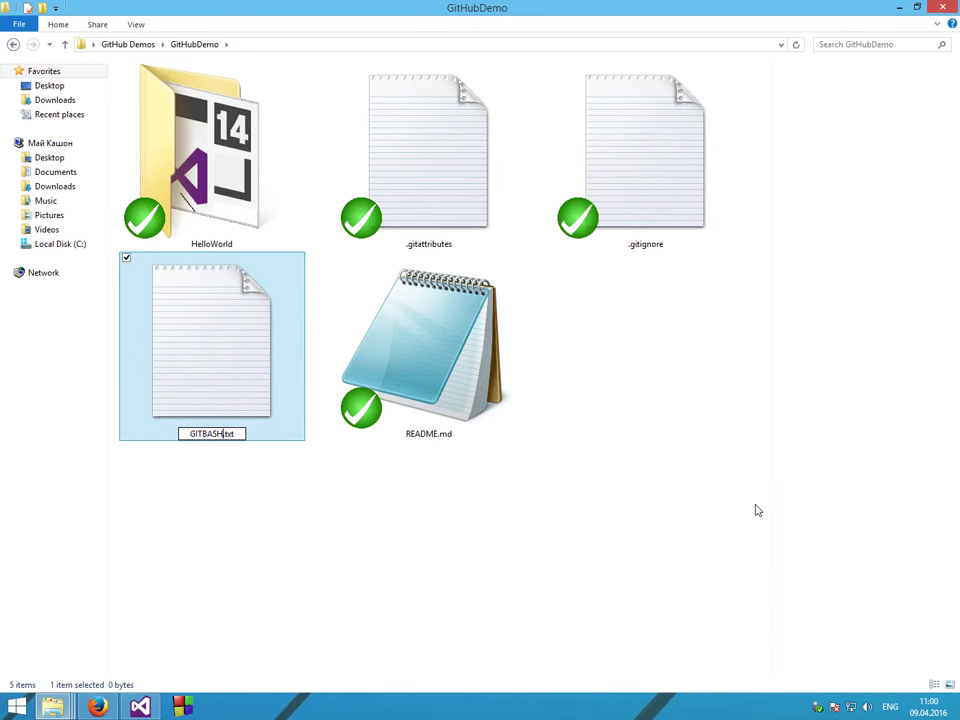
pyautogui.press('Return')
pyautogui.press('Return')
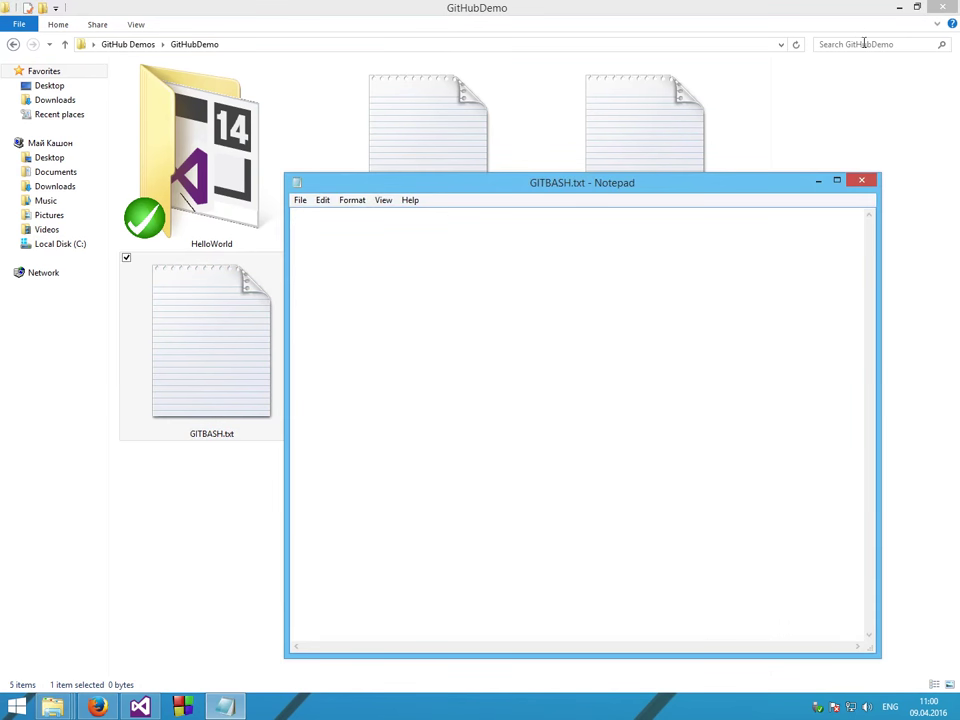
# - Write "git clone URL" as the first line of GITBASH.txt, keeping the Notepad window unmaximized over the folder
pyautogui.click(836, 181)
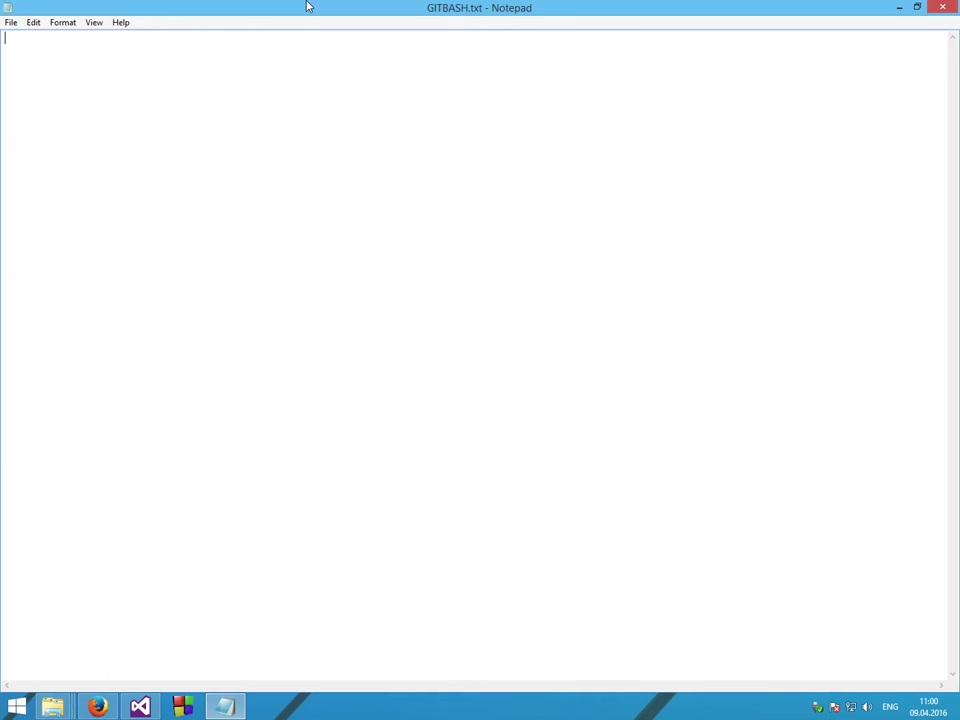
pyautogui.moveTo(306, 6); pyautogui.dragTo(594, 144)
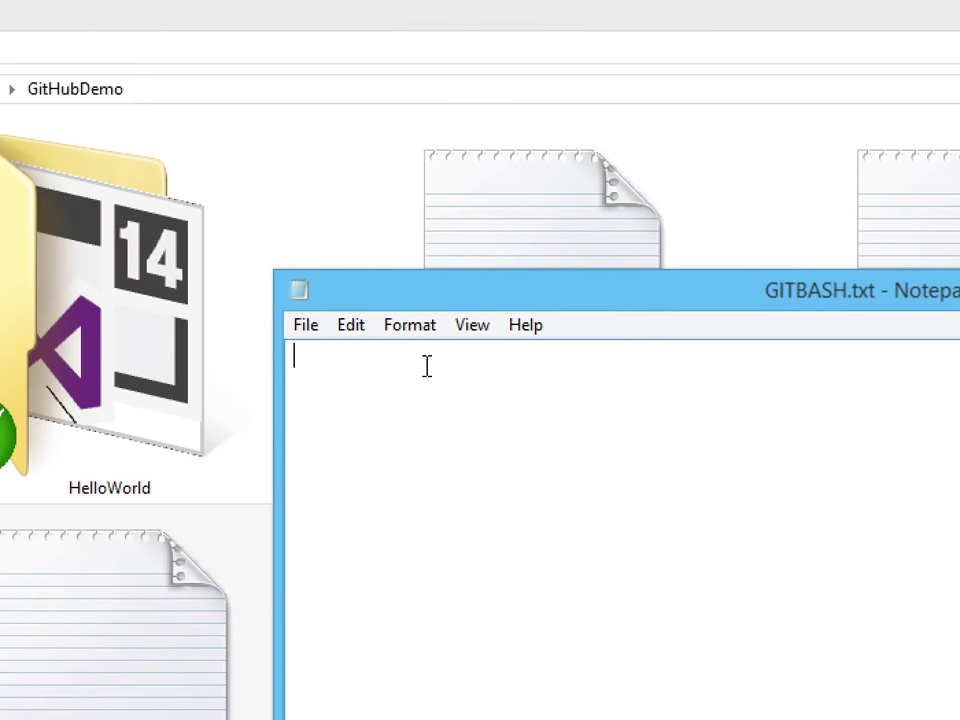
pyautogui.write('git clone URL')
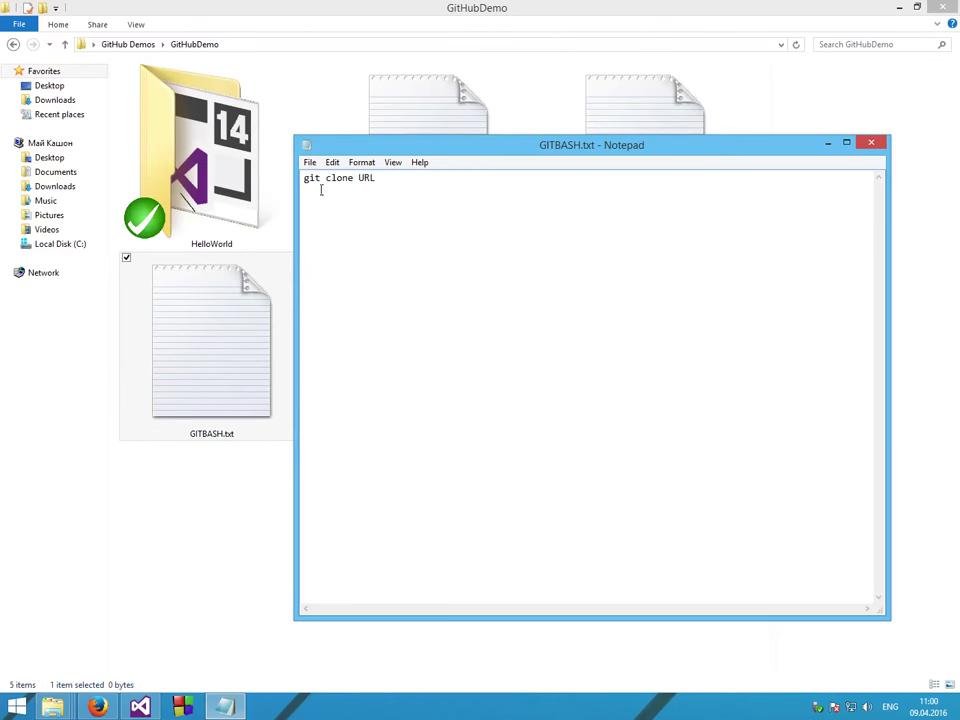
# - Set the Notepad font size to 48 and start a new line below "git clone URL"
pyautogui.hotkey('ctrl', 'a')
pyautogui.click(393, 162)
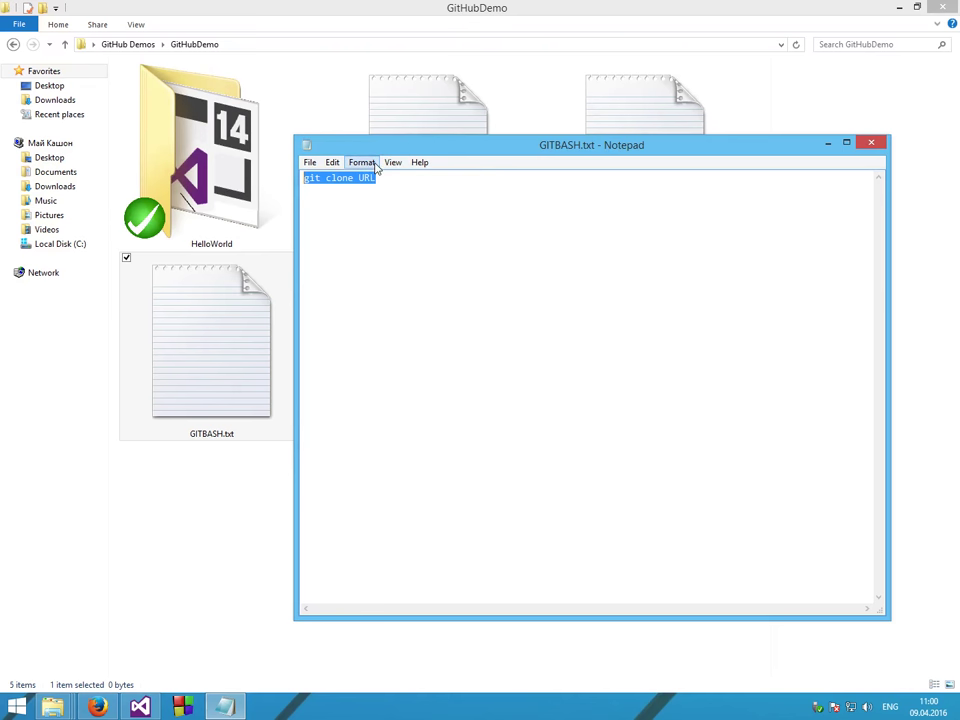
pyautogui.click(362, 162)
pyautogui.click(376, 195)
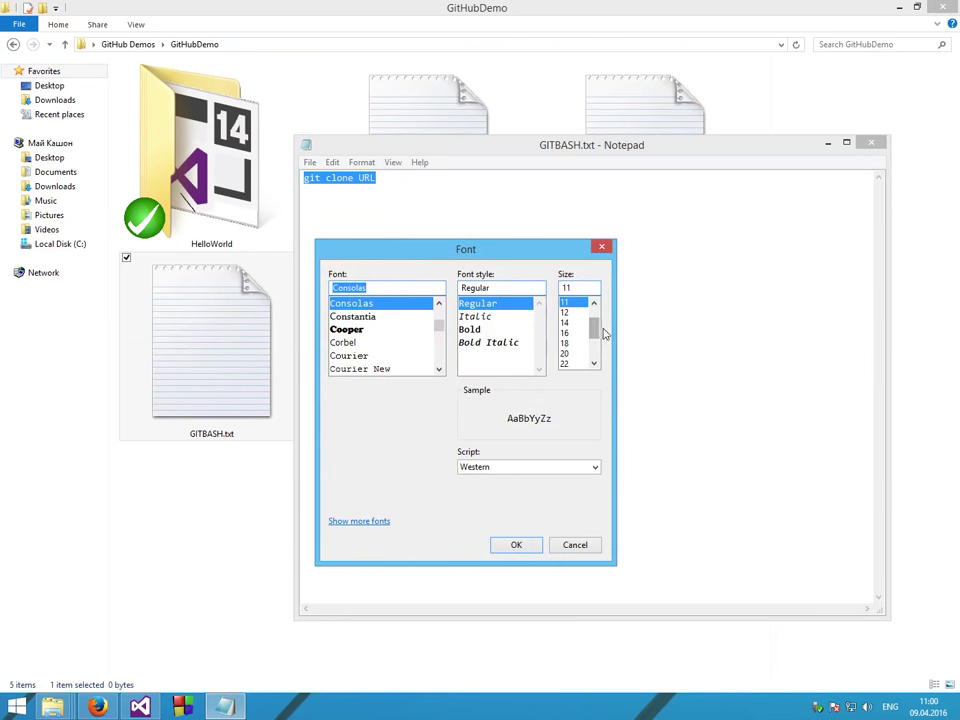
pyautogui.moveTo(595, 330); pyautogui.dragTo(596, 375)
pyautogui.click(566, 353)
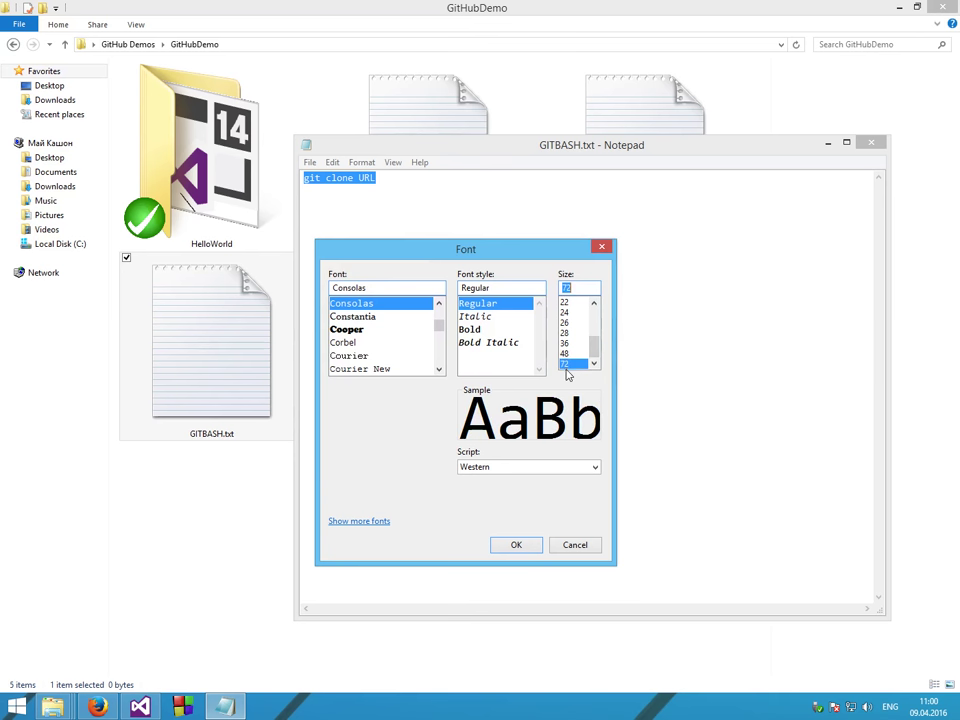
pyautogui.click(527, 546)
pyautogui.click(666, 315)
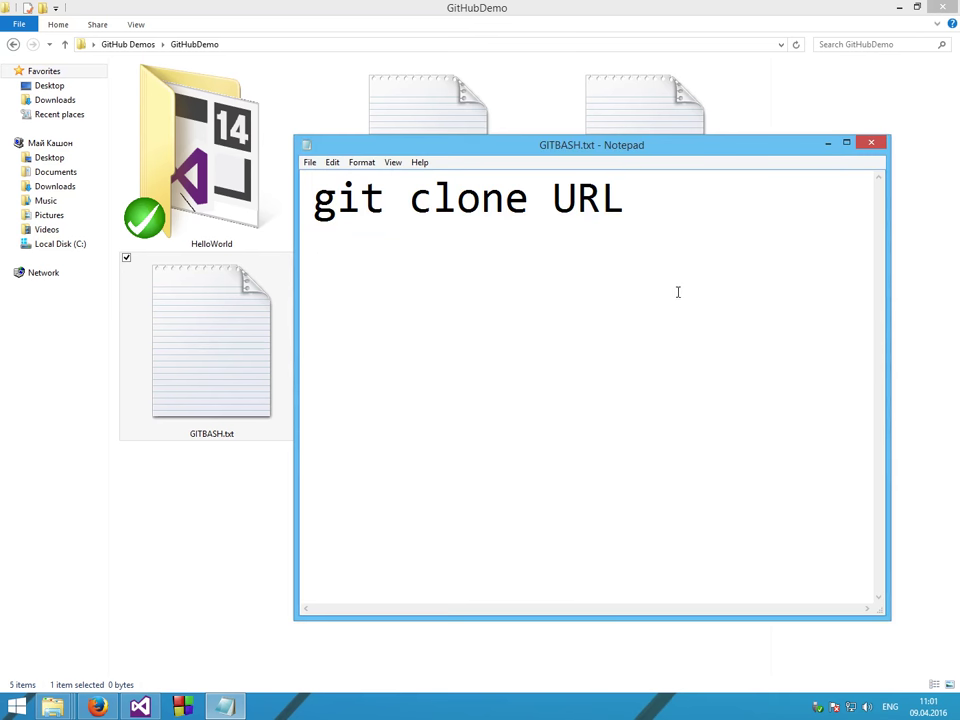
pyautogui.press('Return')
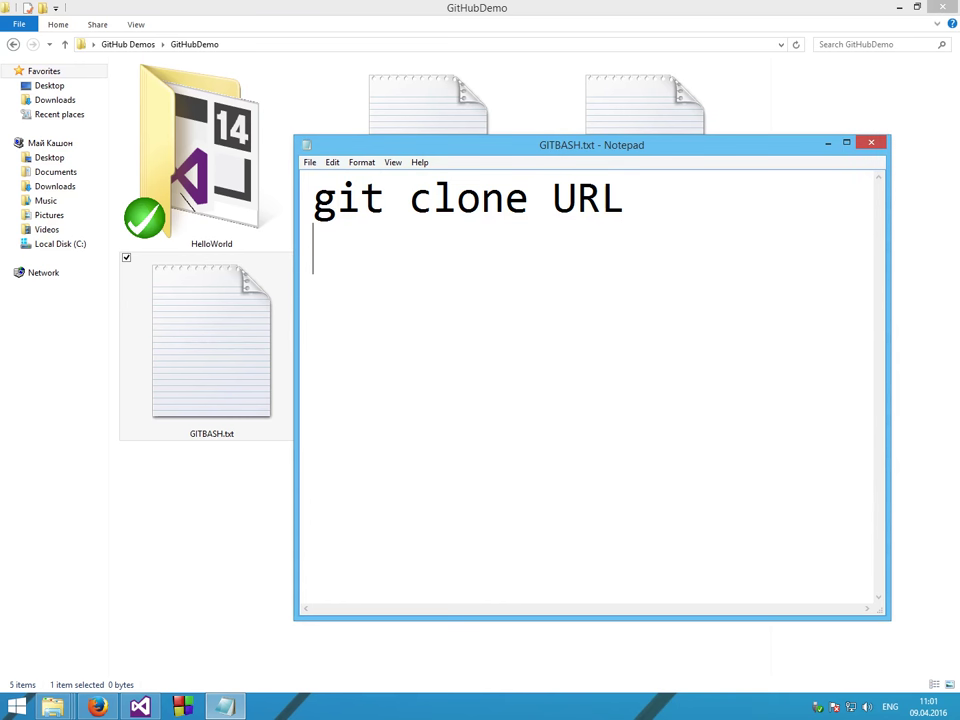
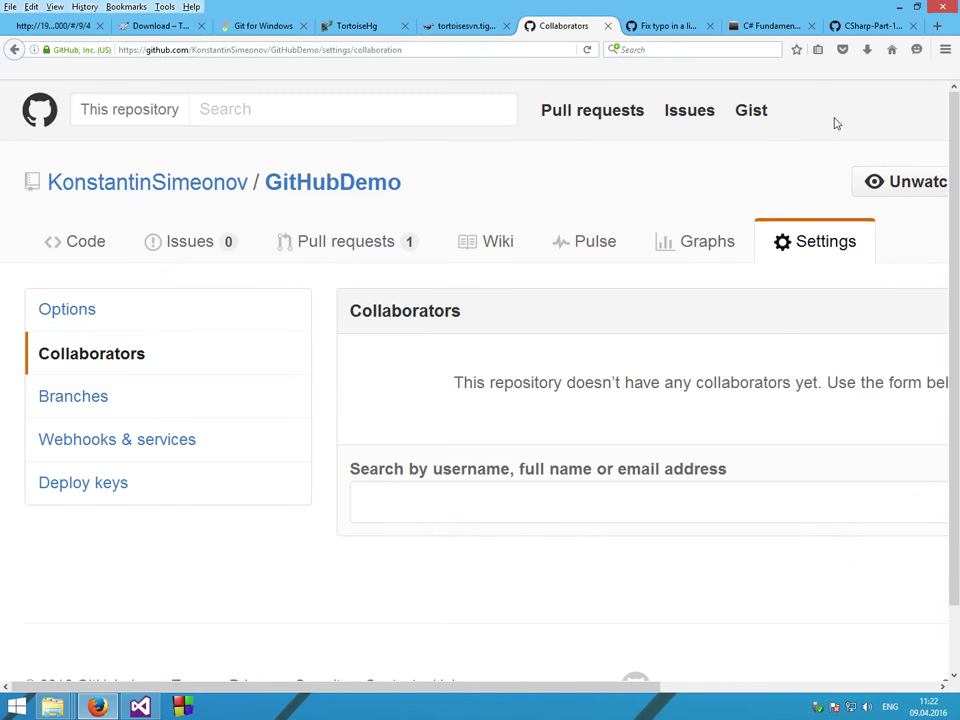
# - Find the other contributor by username in the GitHubDemo repository's Collaborators settings and add them as a collaborator
pyautogui.moveTo(430, 687); pyautogui.dragTo(578, 670)
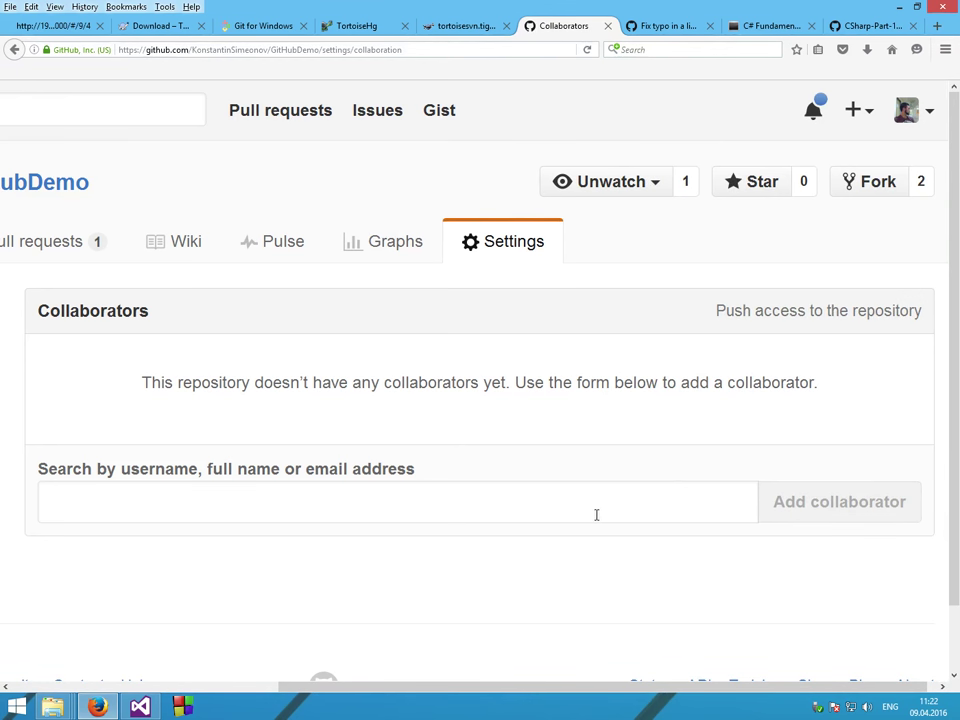
pyautogui.click(238, 516)
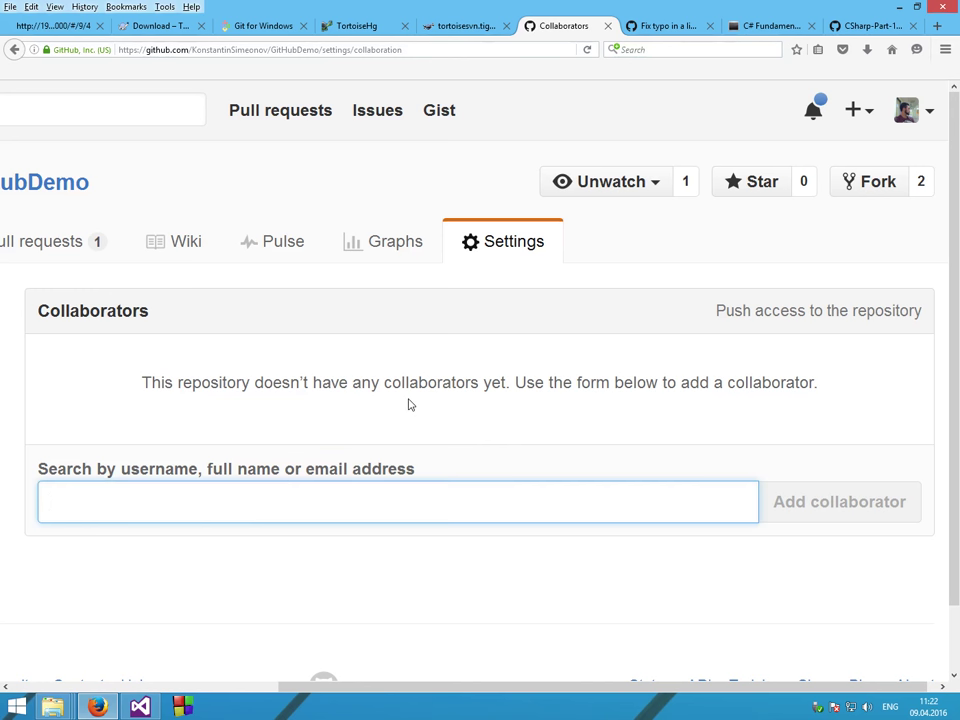
pyautogui.write('cuklev')
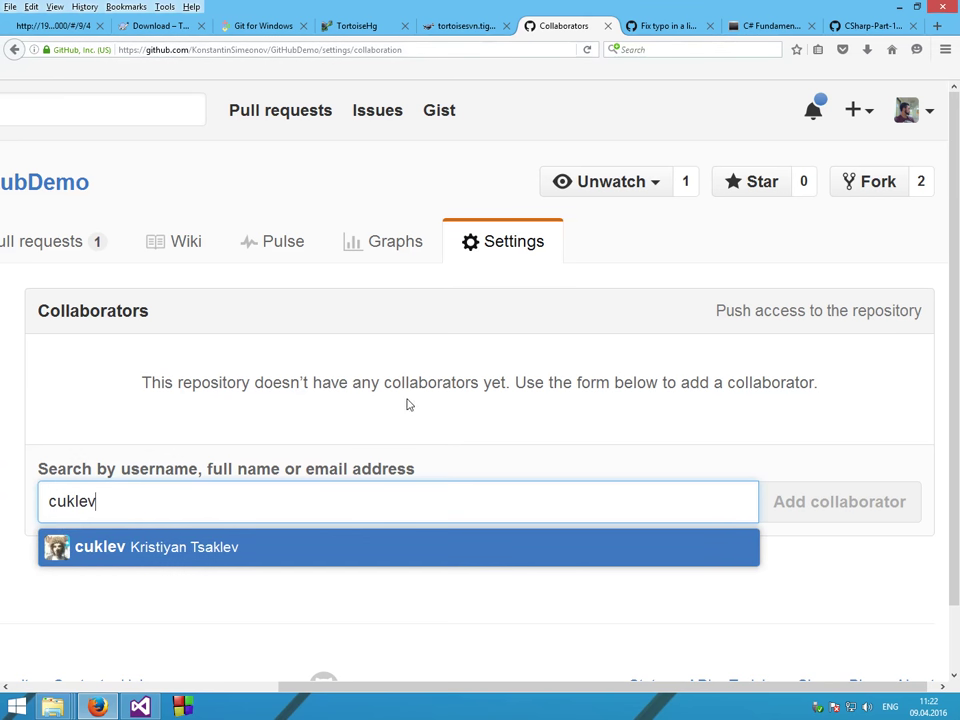
pyautogui.click(192, 554)
pyautogui.click(791, 518)
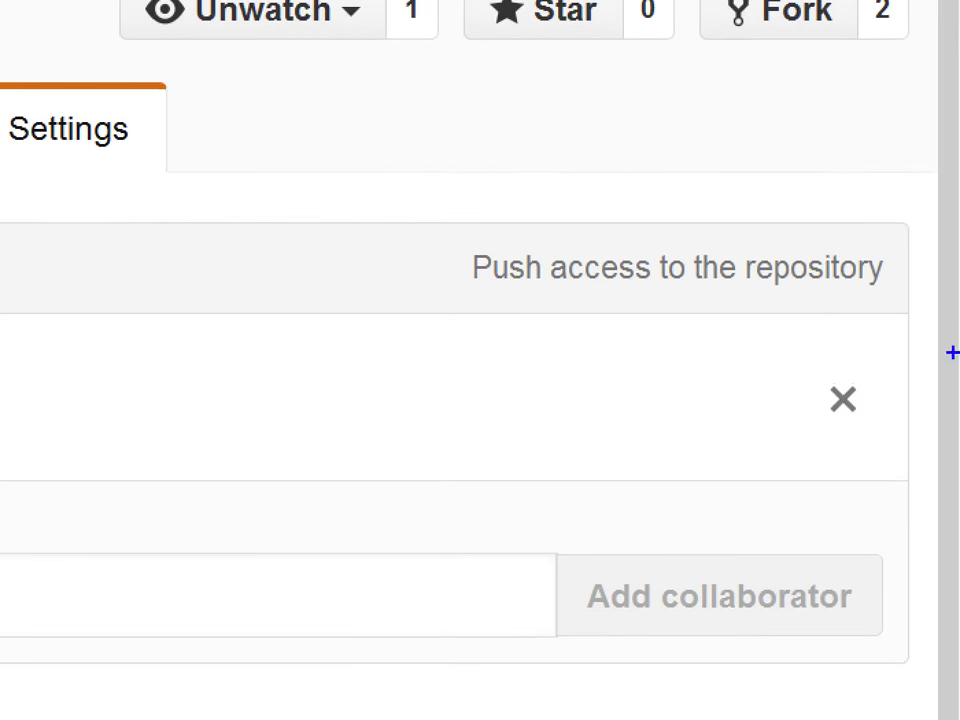
# - Examine the Collaborators list and the push access note on the repository's settings page
pyautogui.moveTo(418, 301)
pyautogui.mouseDown()
pyautogui.moveTo(958, 327)
pyautogui.moveTo(889, 208)
pyautogui.moveTo(328, 186)
pyautogui.moveTo(473, 287)
pyautogui.mouseUp()
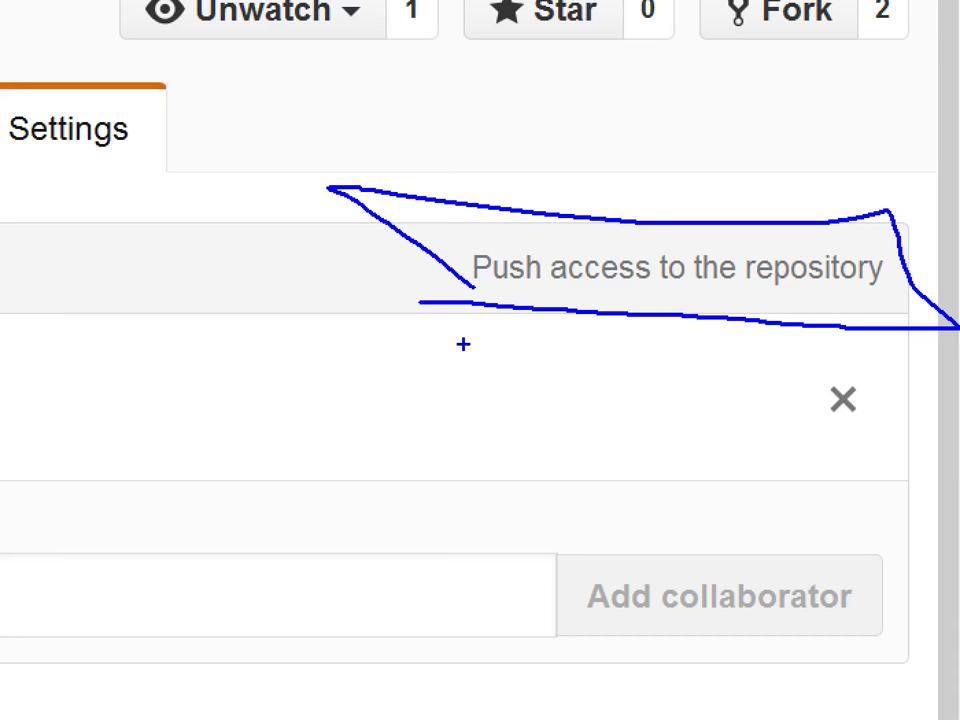
pyautogui.press('Escape')
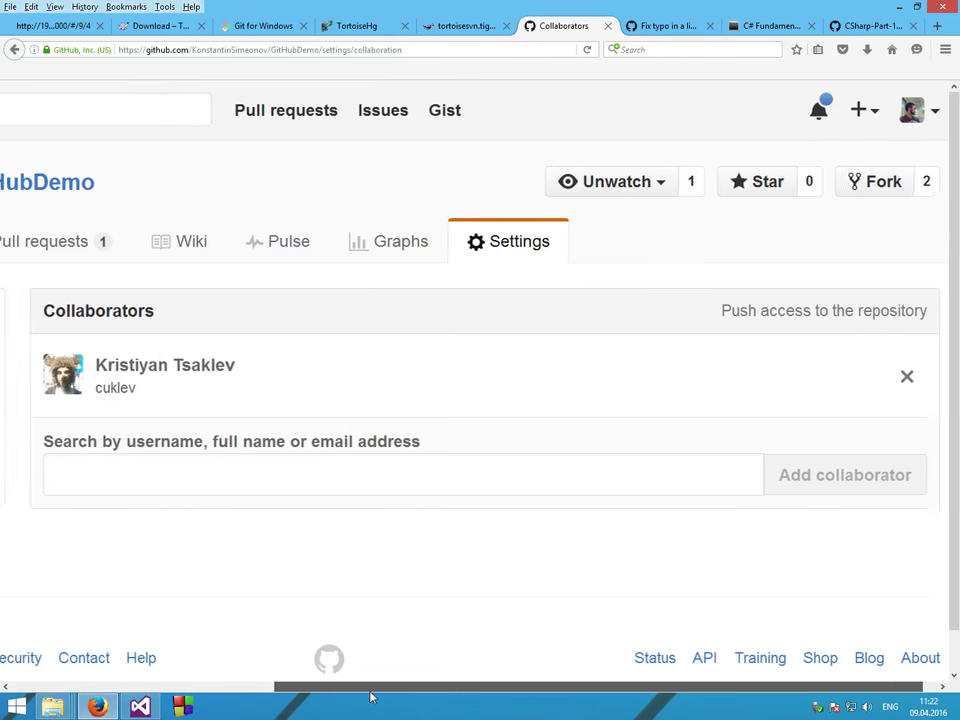
pyautogui.moveTo(385, 686); pyautogui.dragTo(77, 686)
pyautogui.moveTo(155, 681); pyautogui.dragTo(184, 658)
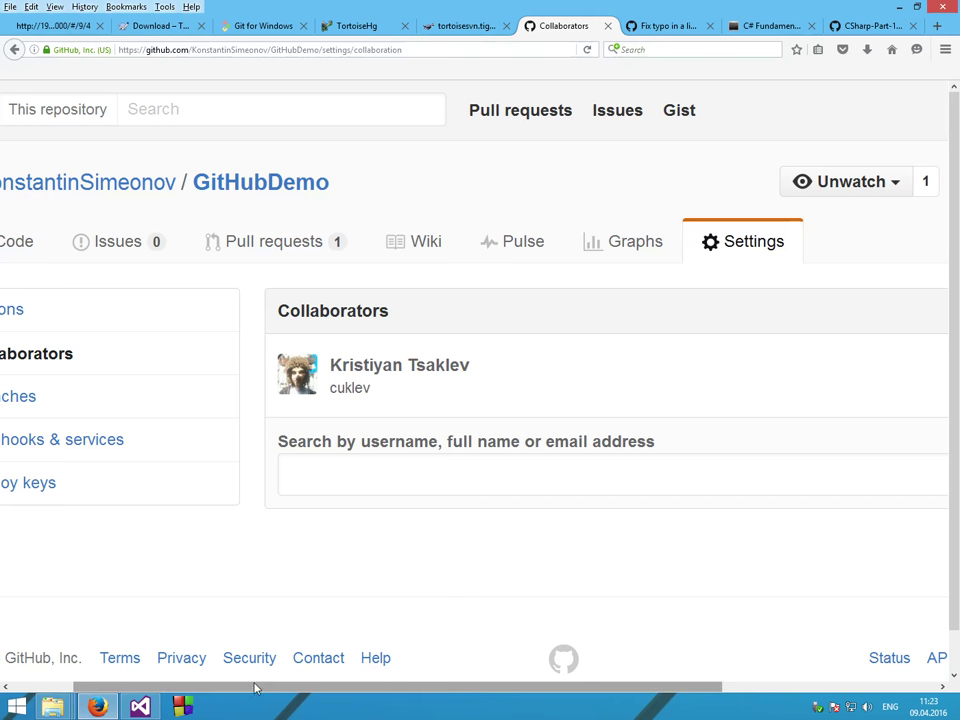
pyautogui.moveTo(255, 688); pyautogui.dragTo(537, 677)
pyautogui.moveTo(463, 675); pyautogui.dragTo(369, 677)
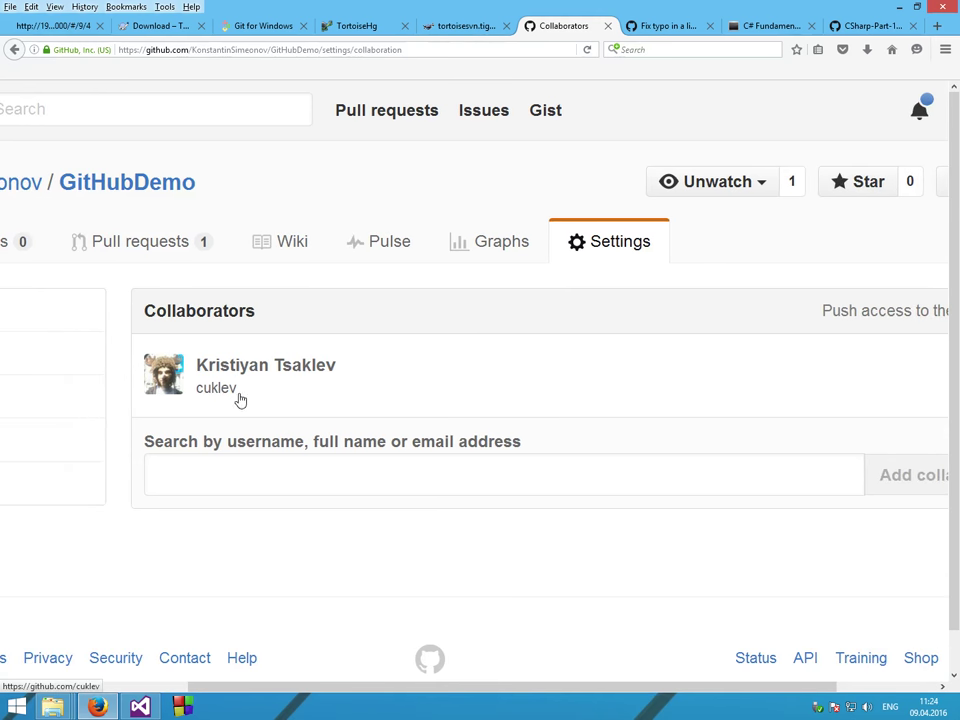
# - Open the GitHubDemo repository's main page and examine its Fork option
pyautogui.moveTo(299, 689); pyautogui.dragTo(43, 677)
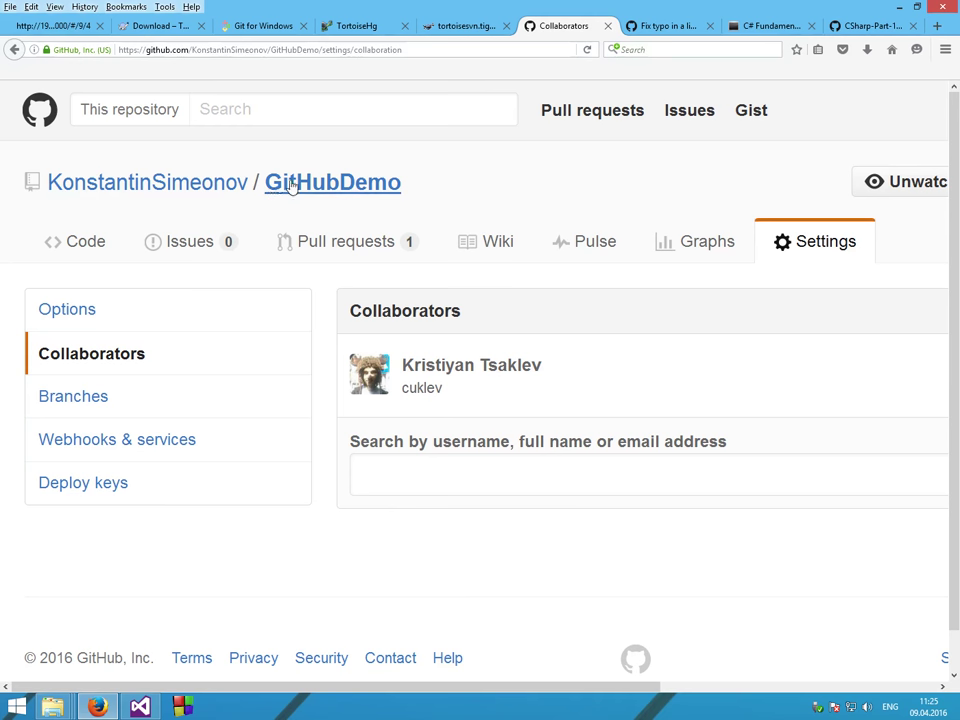
pyautogui.click(375, 185)
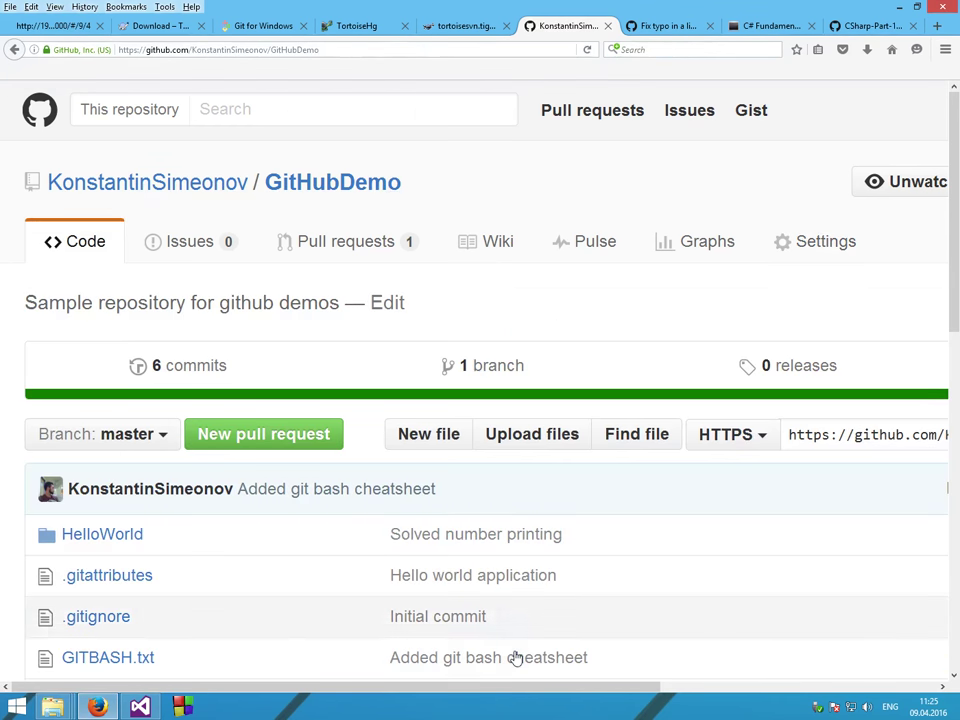
pyautogui.hscroll(5, 491, 680)
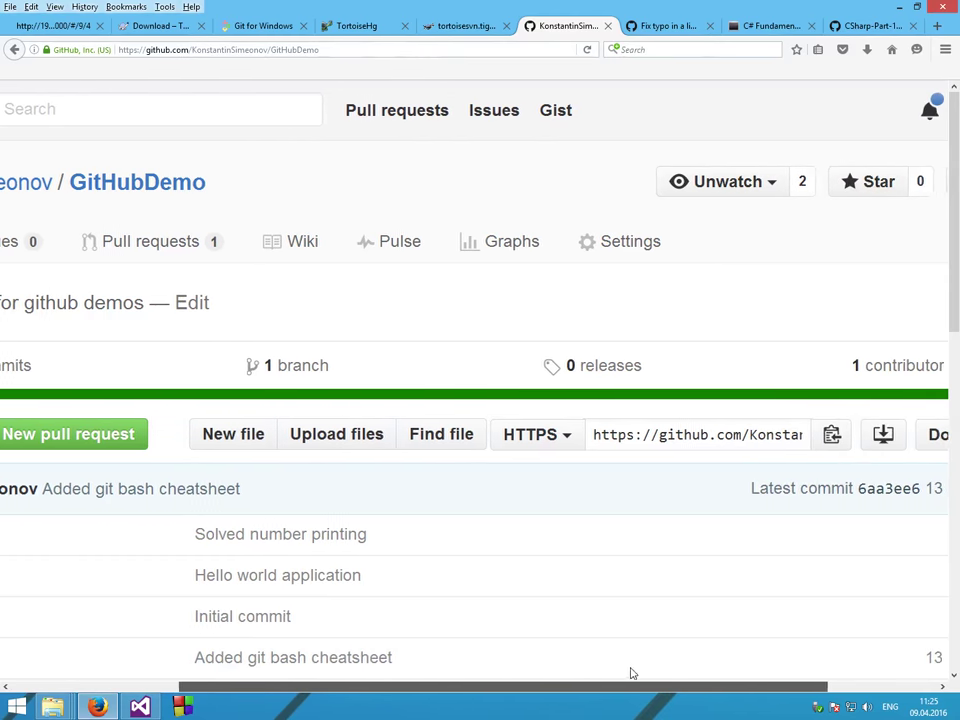
pyautogui.hscroll(-4, 668, 664)
pyautogui.hscroll(6, 664, 658)
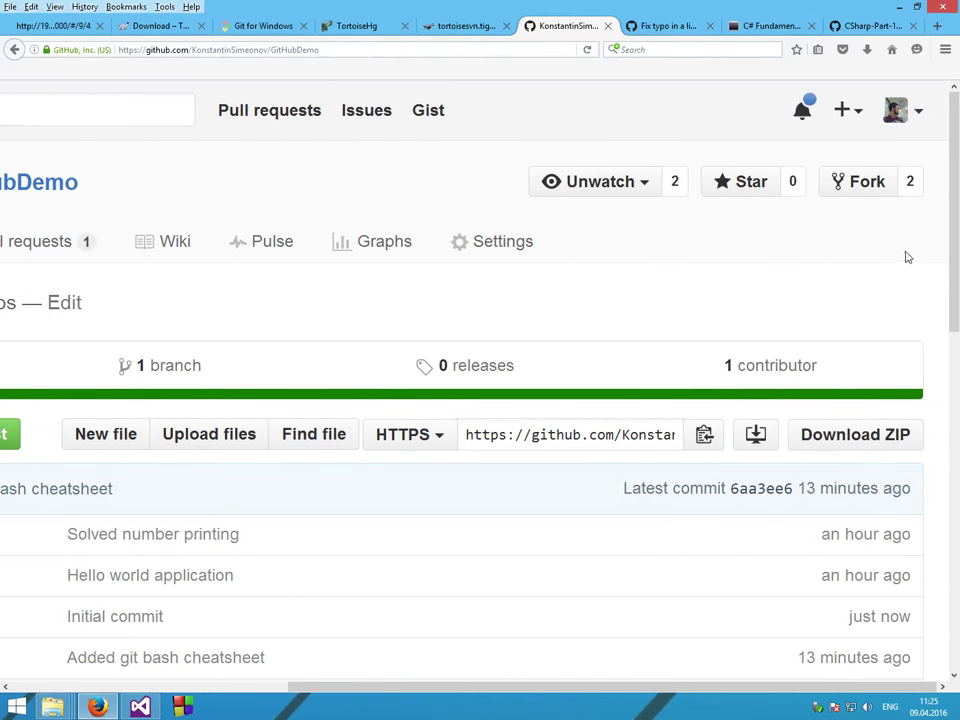
pyautogui.moveTo(781, 224); pyautogui.dragTo(772, 144)
pyautogui.moveTo(585, 186); pyautogui.dragTo(752, 388)
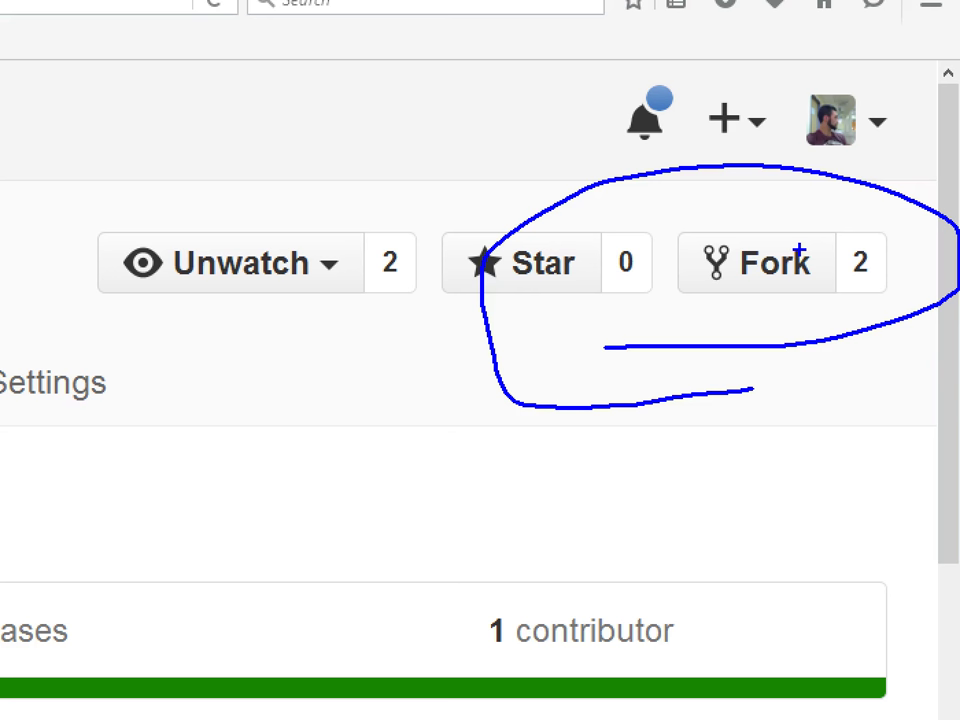
pyautogui.press('Escape')
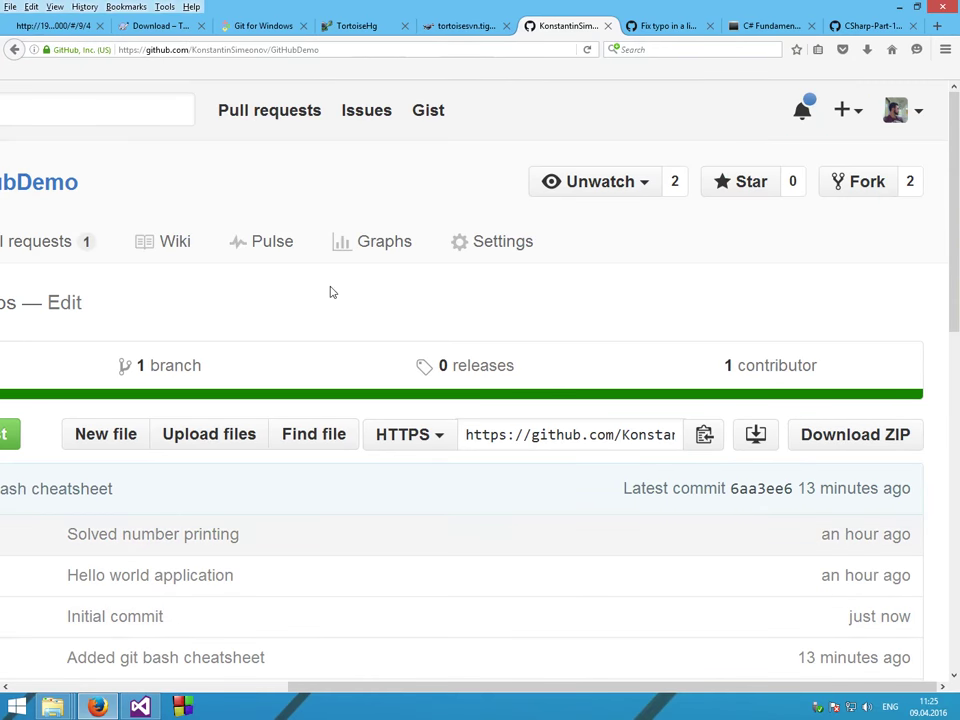
# - Open the commit history and examine the README.md changes in the "Added some todo information" commit
pyautogui.hscroll(-6, 349, 364)
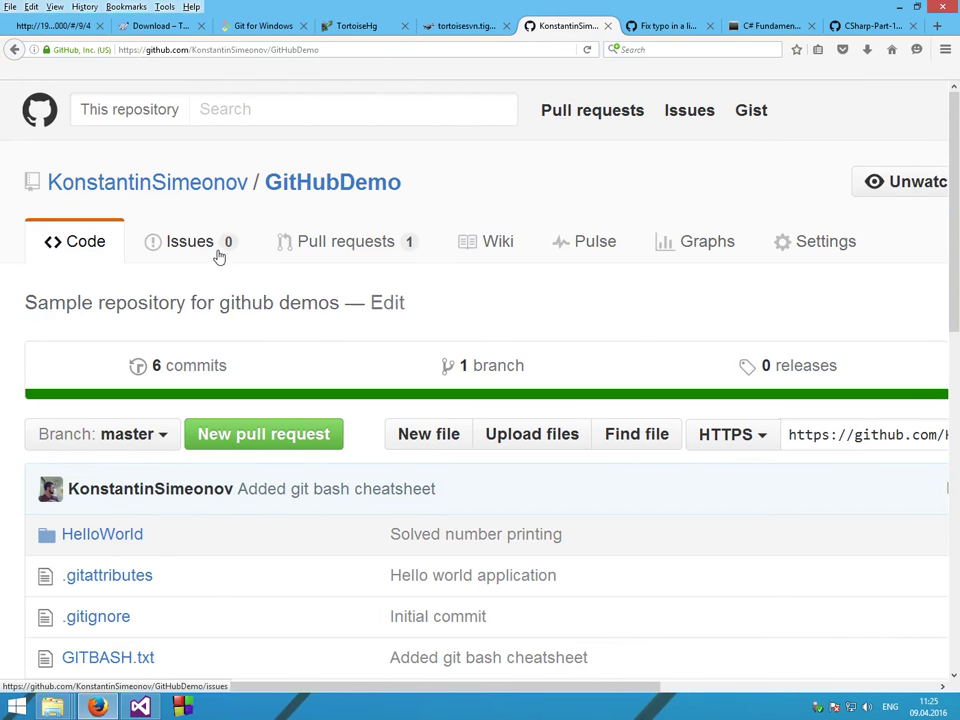
pyautogui.scroll(-5, 167, 180)
pyautogui.click(165, 101)
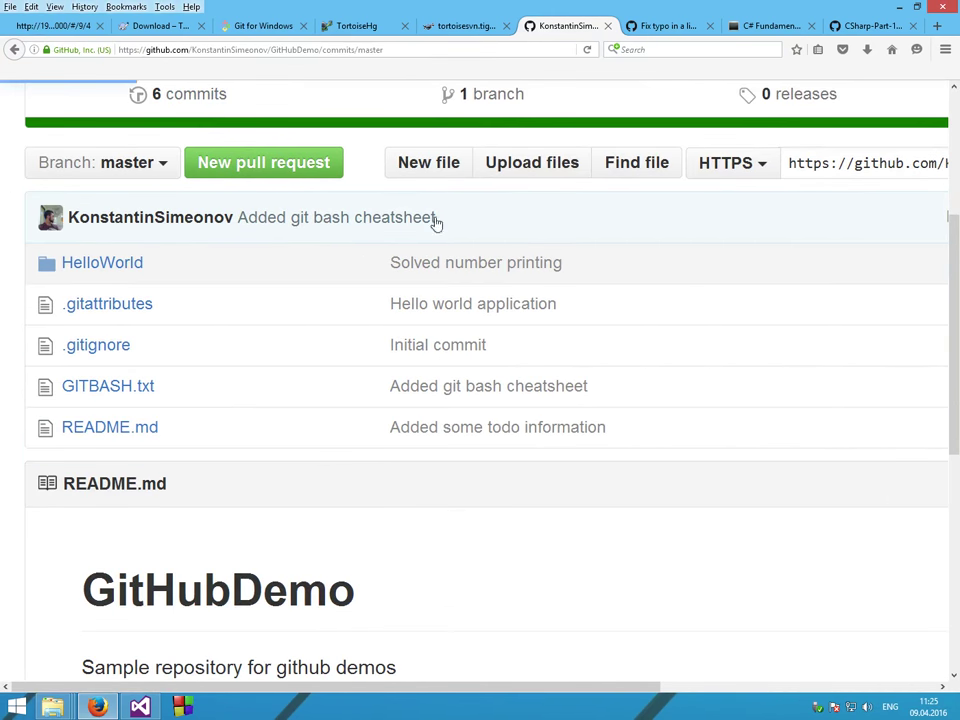
pyautogui.click(283, 550)
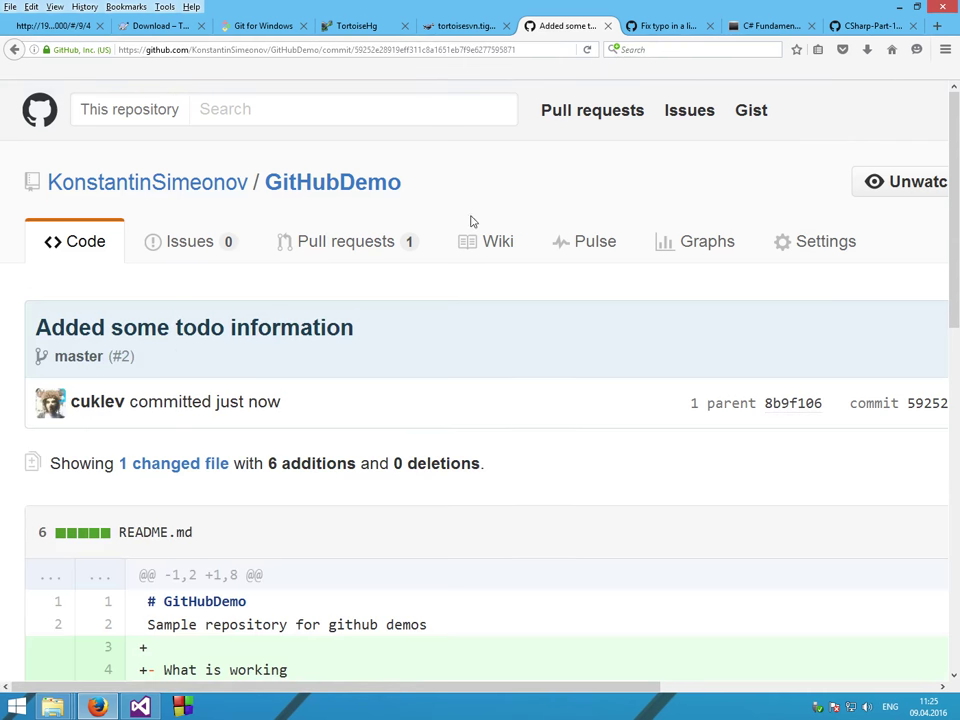
pyautogui.scroll(-5, 295, 237)
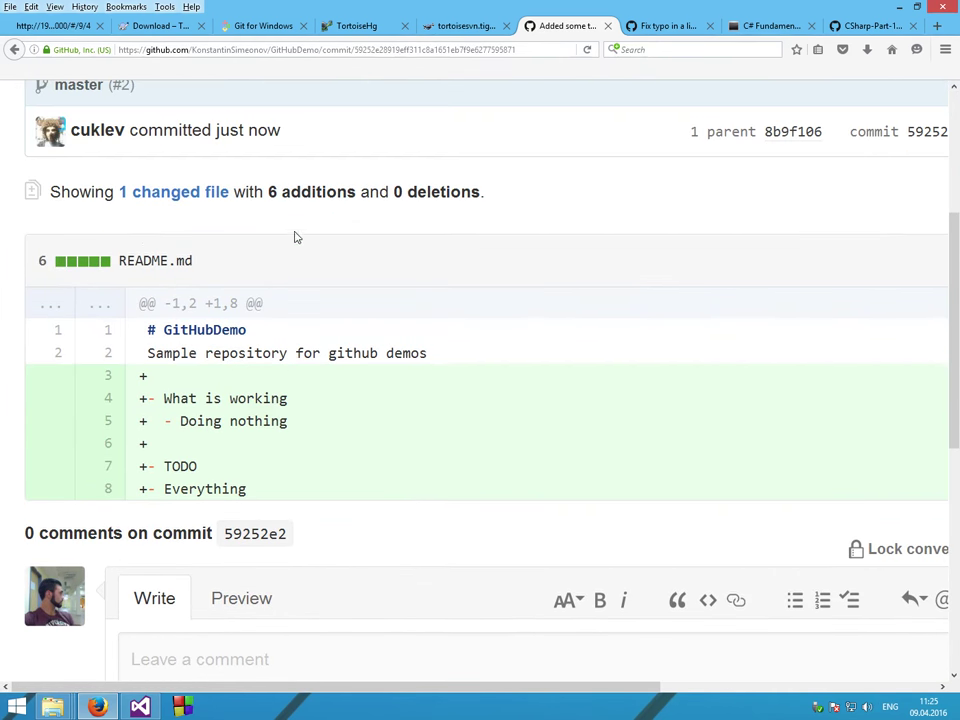
# - Open the commit author's profile and examine the forked GitHubDemo entry in their repositories
pyautogui.click(93, 132)
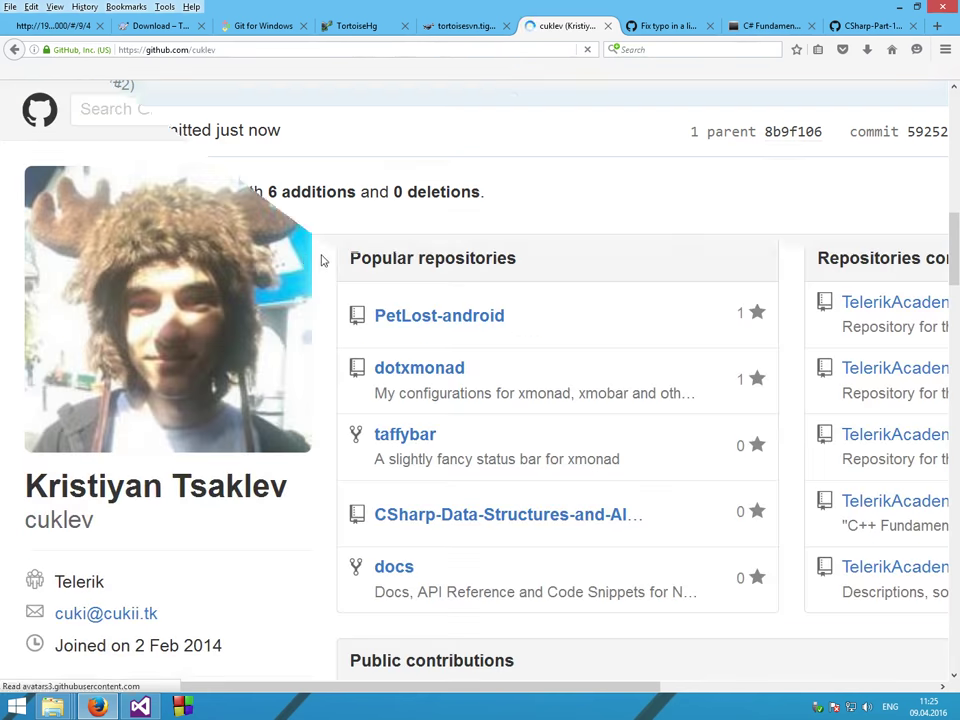
pyautogui.click(557, 184)
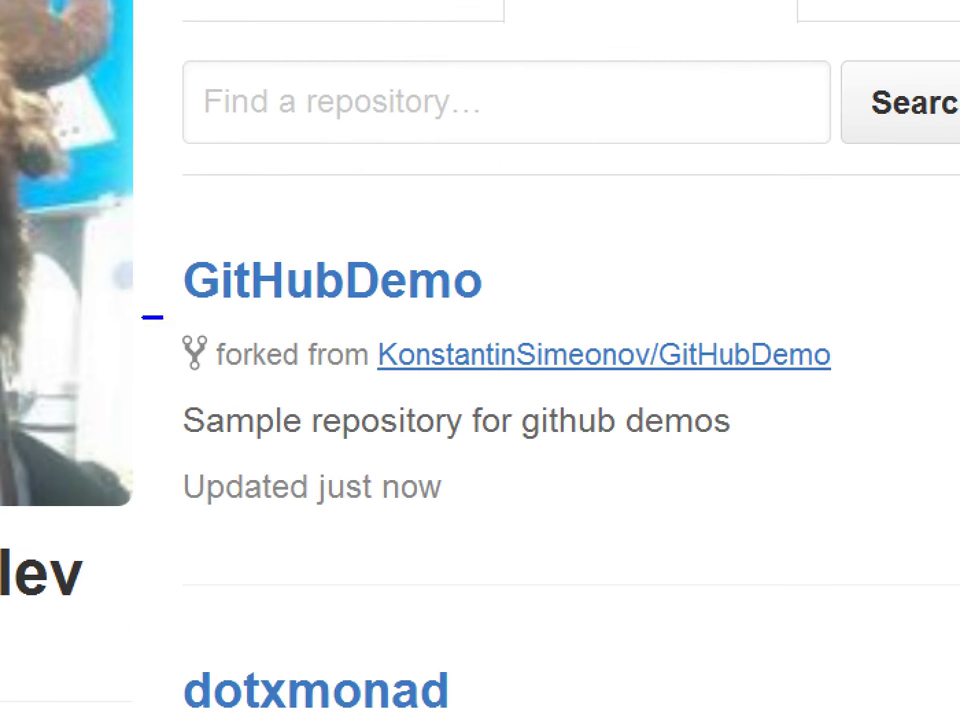
pyautogui.moveTo(160, 316); pyautogui.dragTo(629, 291)
pyautogui.moveTo(203, 392); pyautogui.dragTo(922, 369)
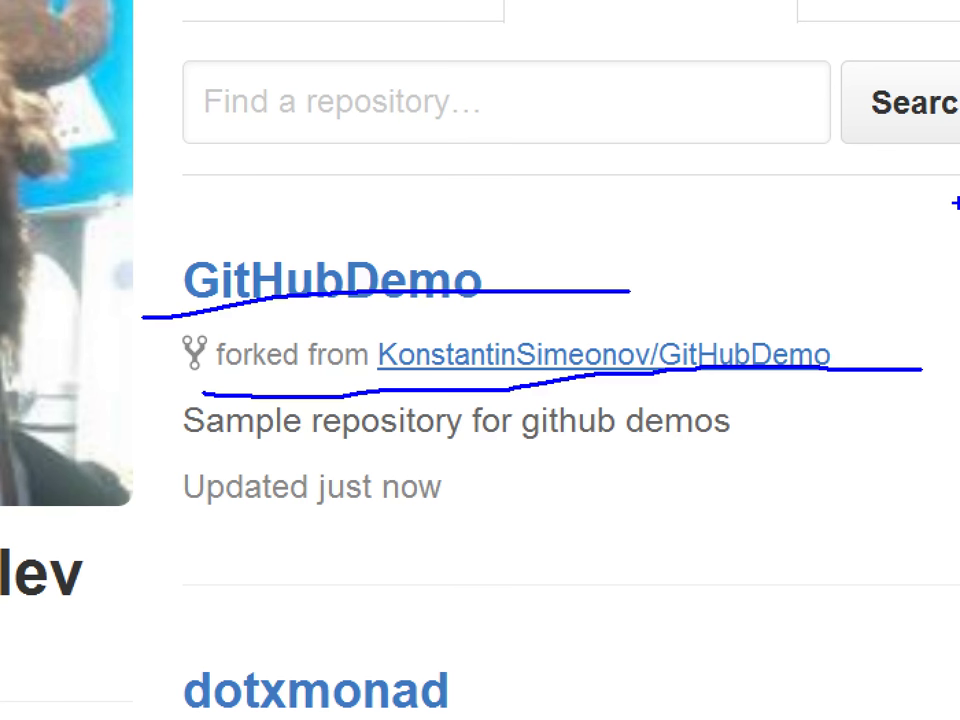
pyautogui.press('Escape')
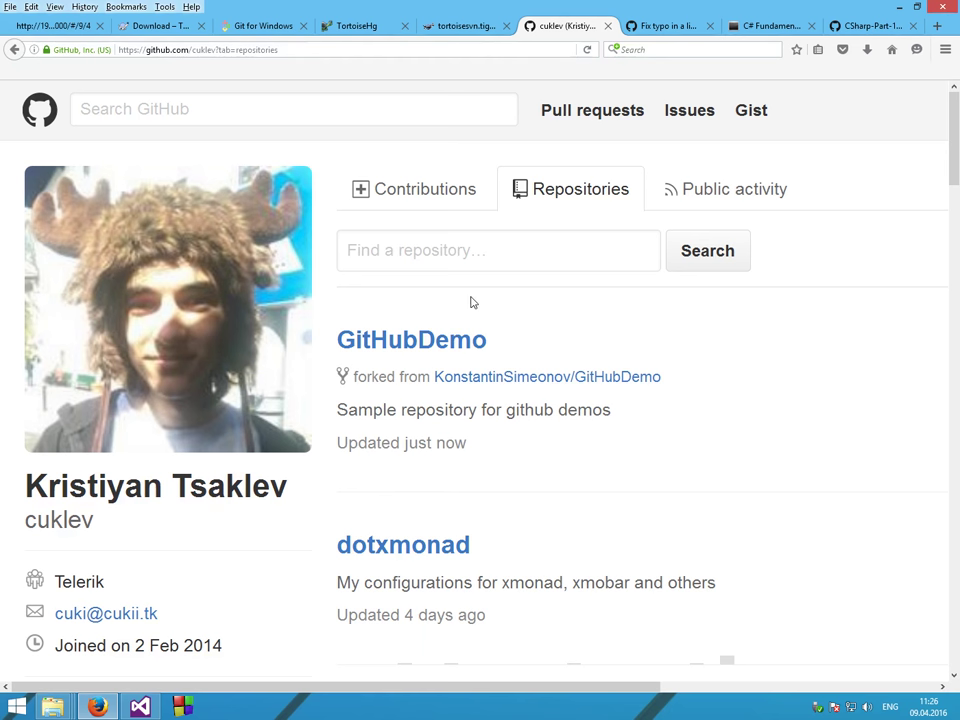
# - View the profile's contributions, then return to the GitHubDemo repository's main page through the browsing history
pyautogui.click(447, 190)
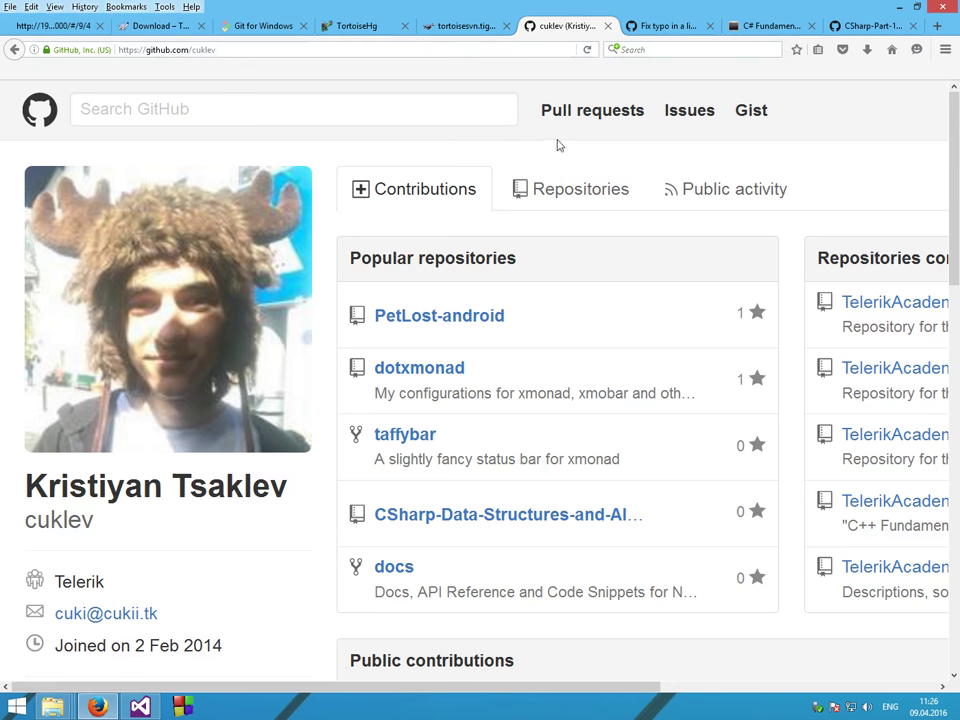
pyautogui.rightClick(15, 48)
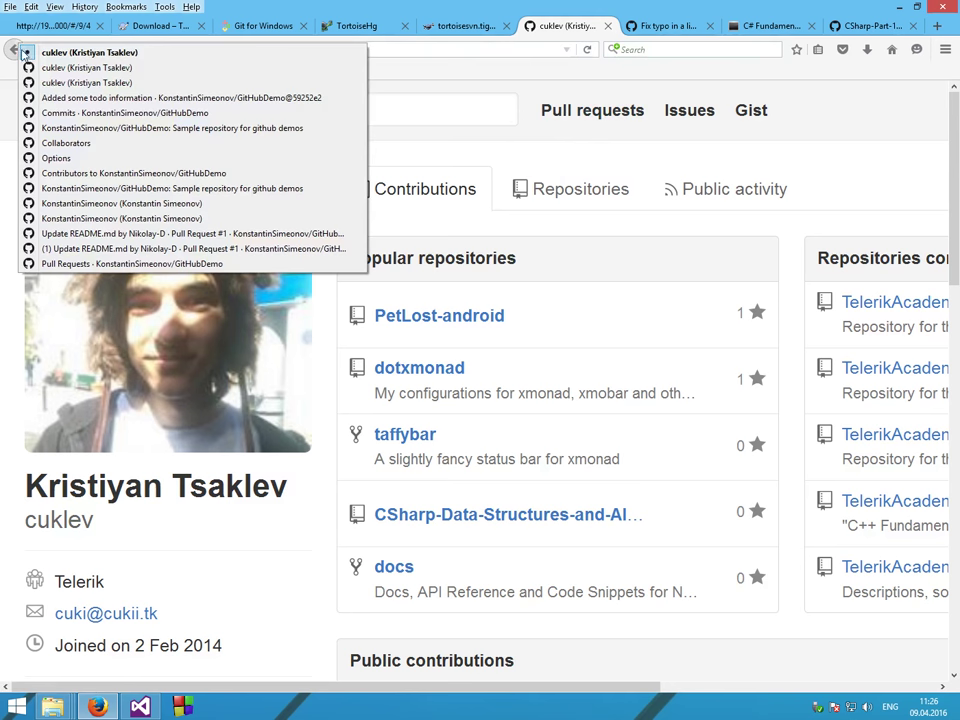
pyautogui.click(197, 129)
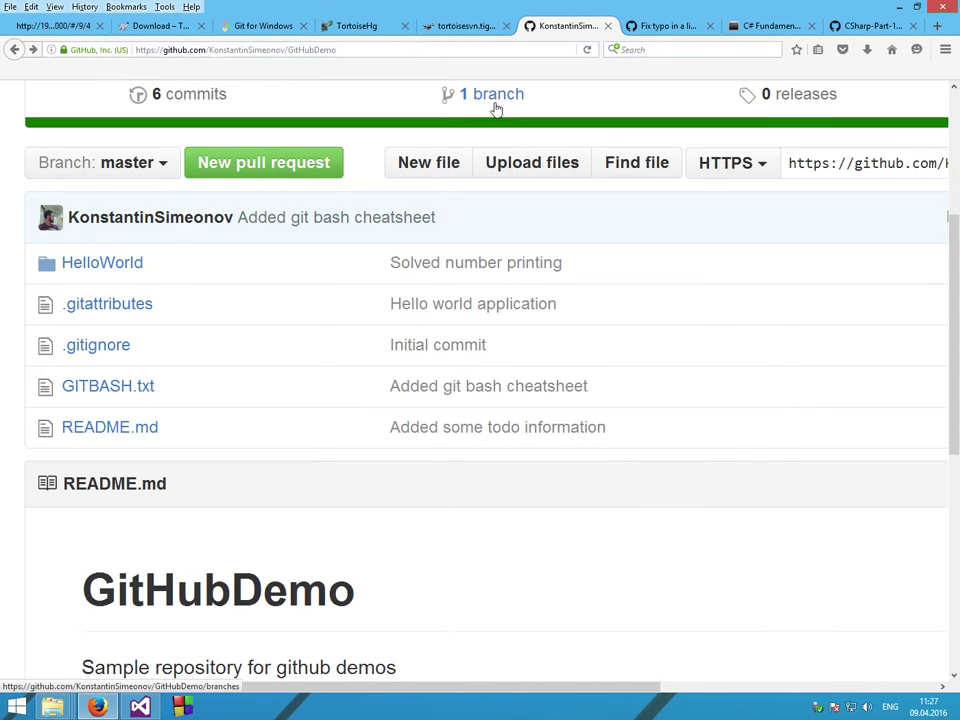
pyautogui.scroll(5, 550, 290)
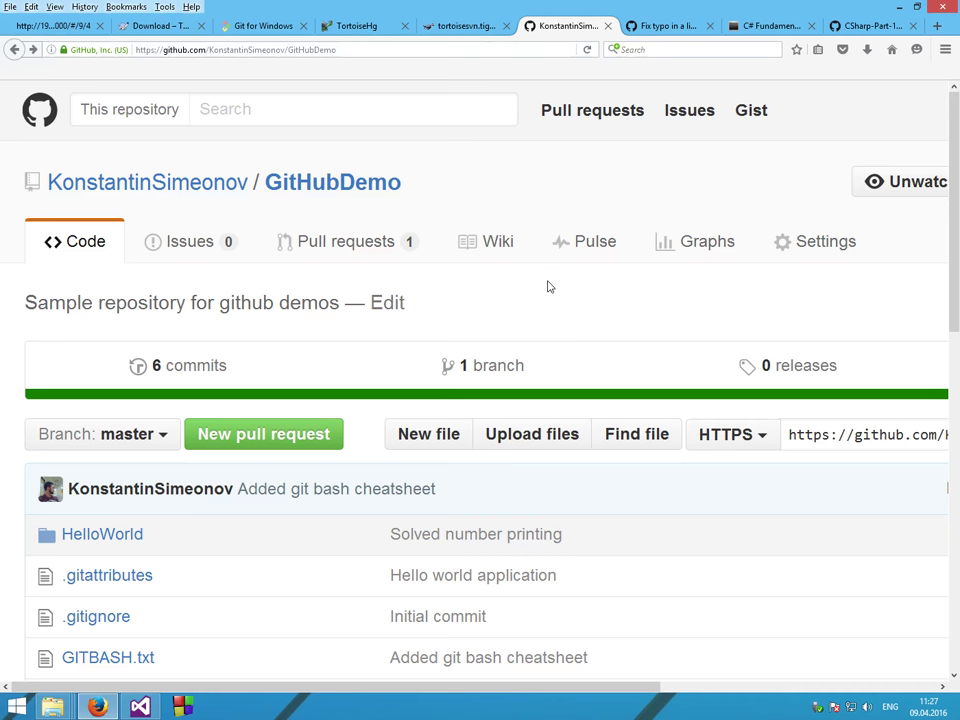
# - Open the GitHubDemo repository's Issues page and examine the issue list, its filters and the New issue option
pyautogui.click(186, 241)
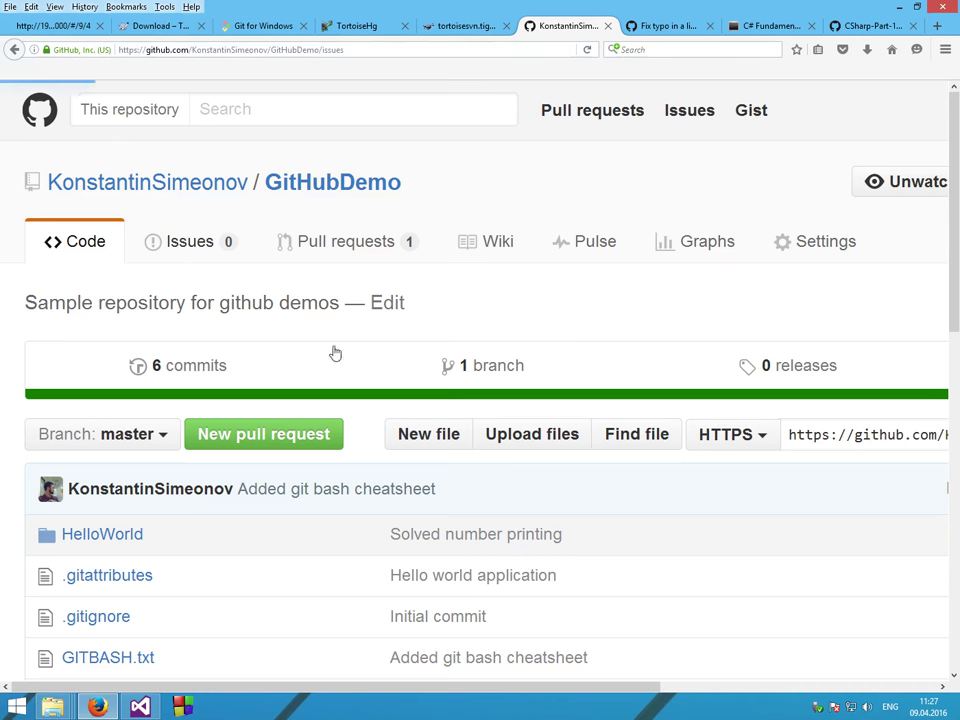
pyautogui.scroll(-5, 574, 208)
pyautogui.scroll(4, 579, 204)
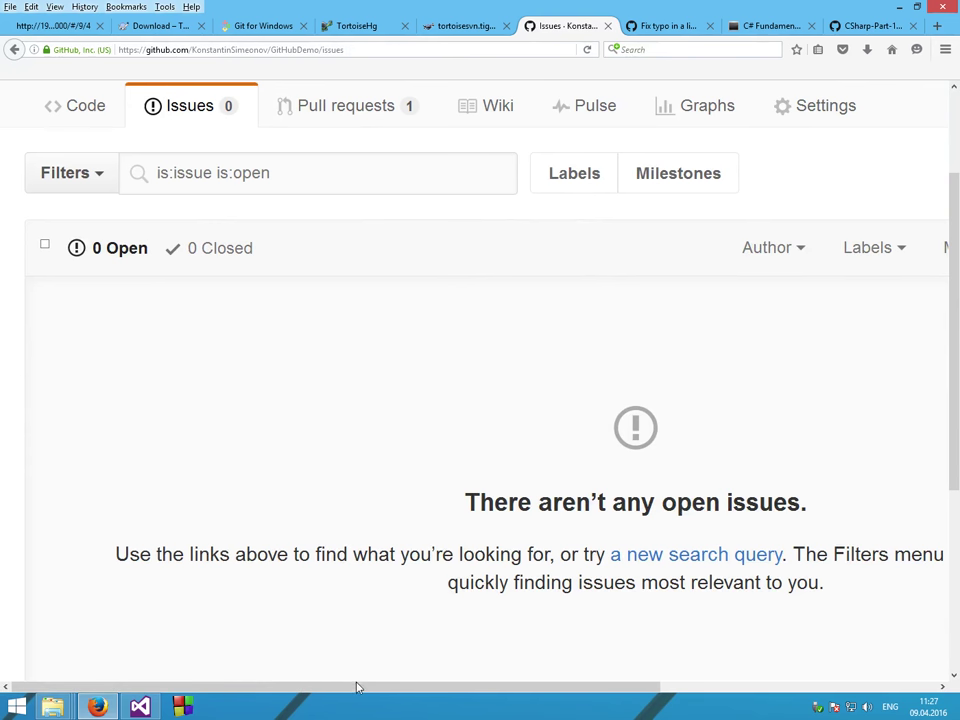
pyautogui.moveTo(358, 686); pyautogui.dragTo(660, 673)
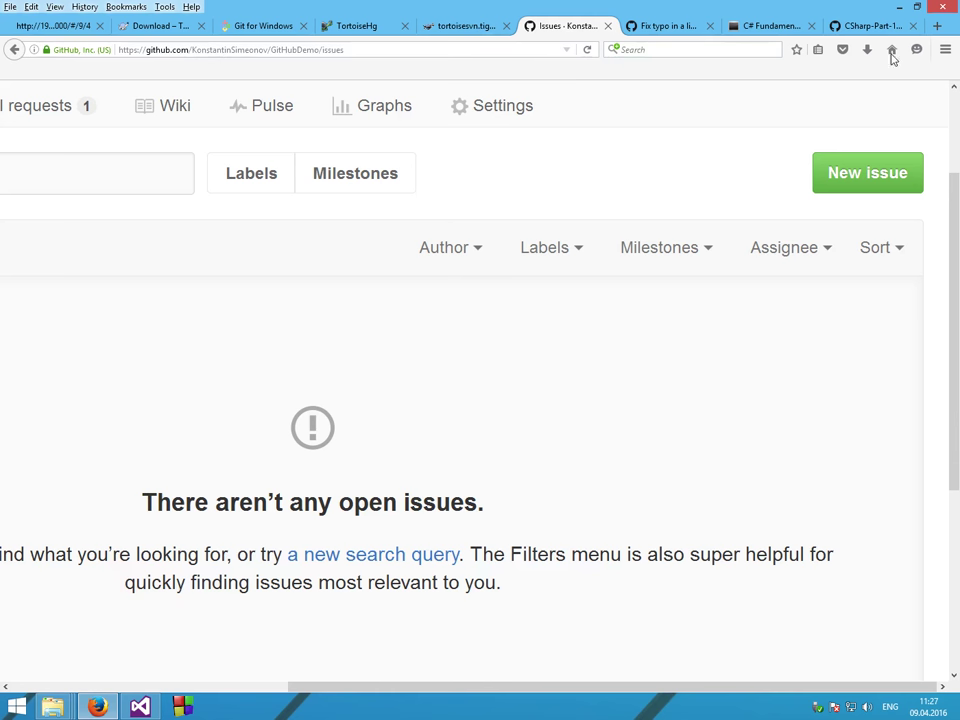
# - Search the web for "nodejs github" in a new browser tab
pyautogui.click(937, 26)
pyautogui.write('dosd')
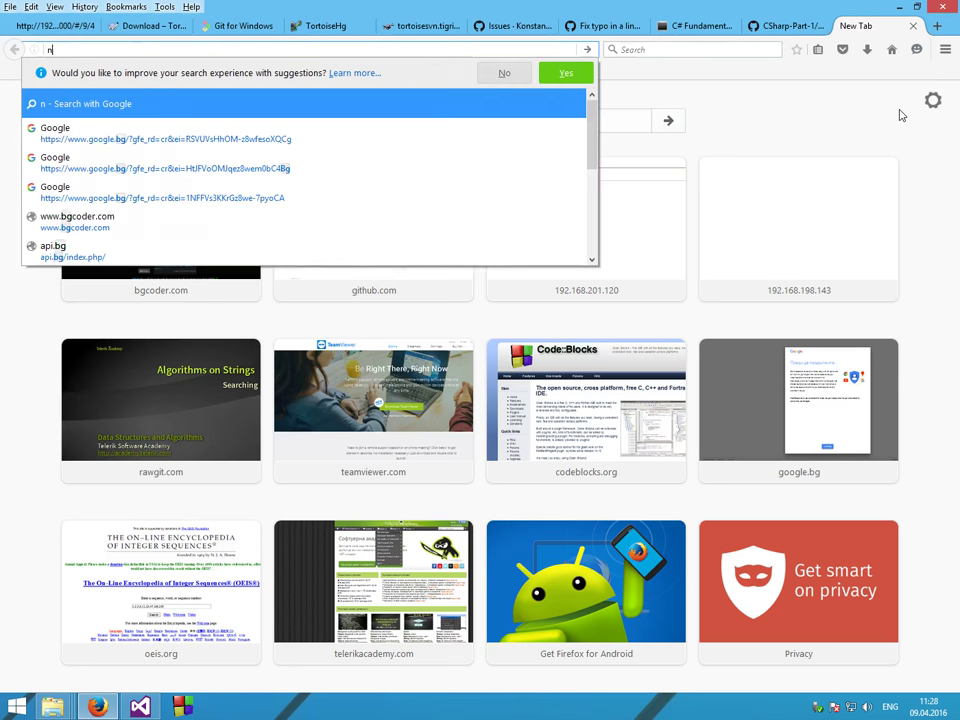
pyautogui.press('BackSpace')
pyautogui.press('BackSpace')
pyautogui.press('BackSpace')
pyautogui.press('BackSpace')
pyautogui.write('m')
pyautogui.press('BackSpace')
pyautogui.write('nodejs github')
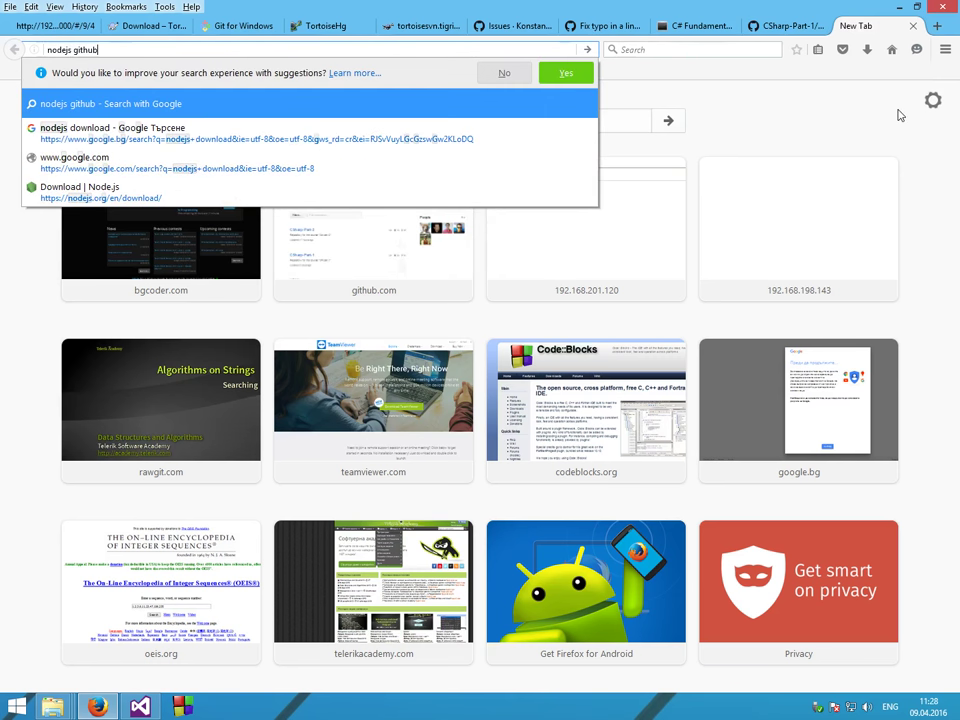
pyautogui.press('Return')
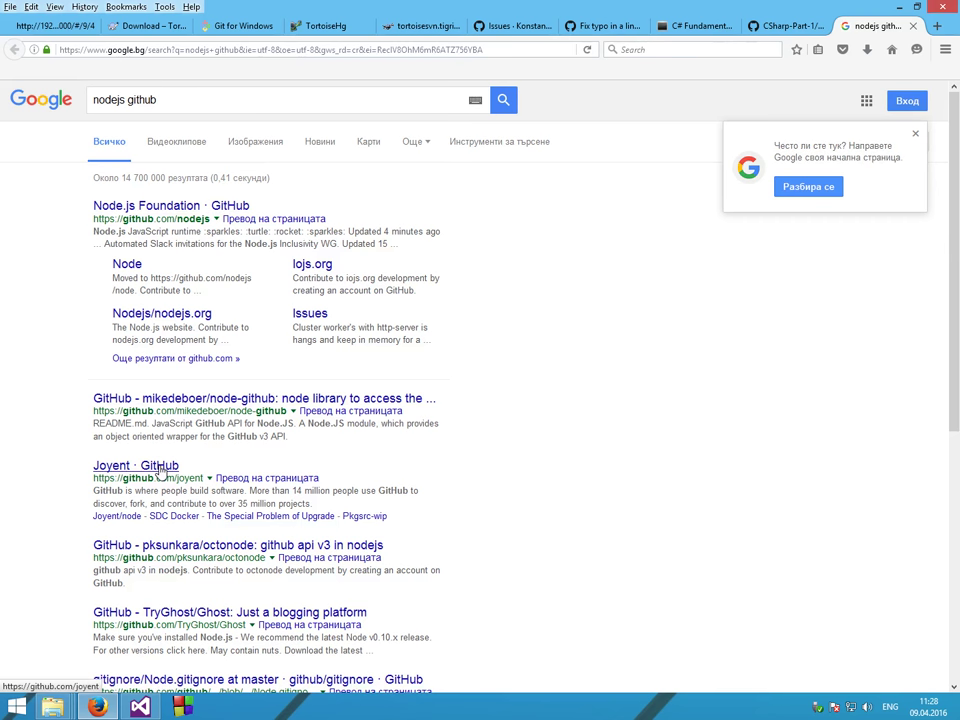
# - Open the Node.js Foundation organization on GitHub and examine its node repository's main page
pyautogui.click(197, 211)
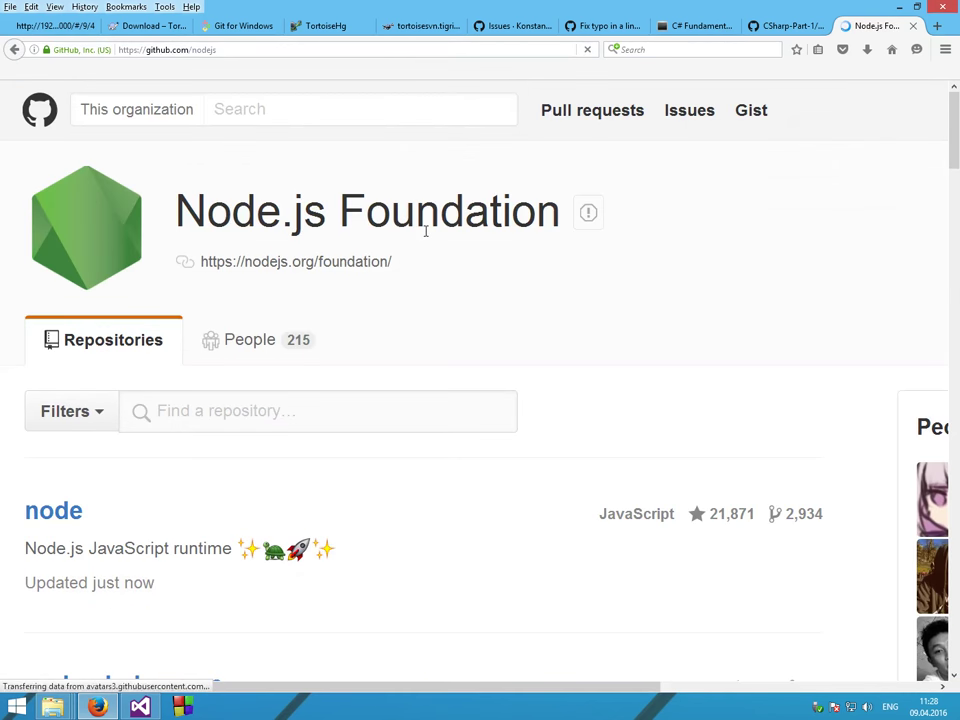
pyautogui.scroll(-10, 430, 245)
pyautogui.scroll(10, 424, 240)
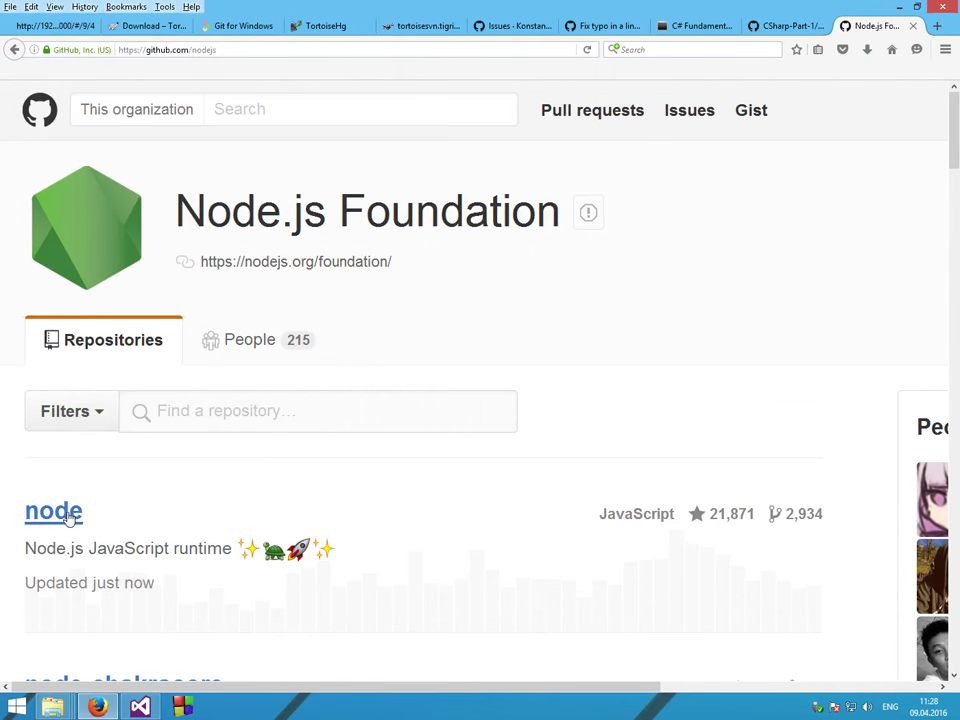
pyautogui.click(68, 515)
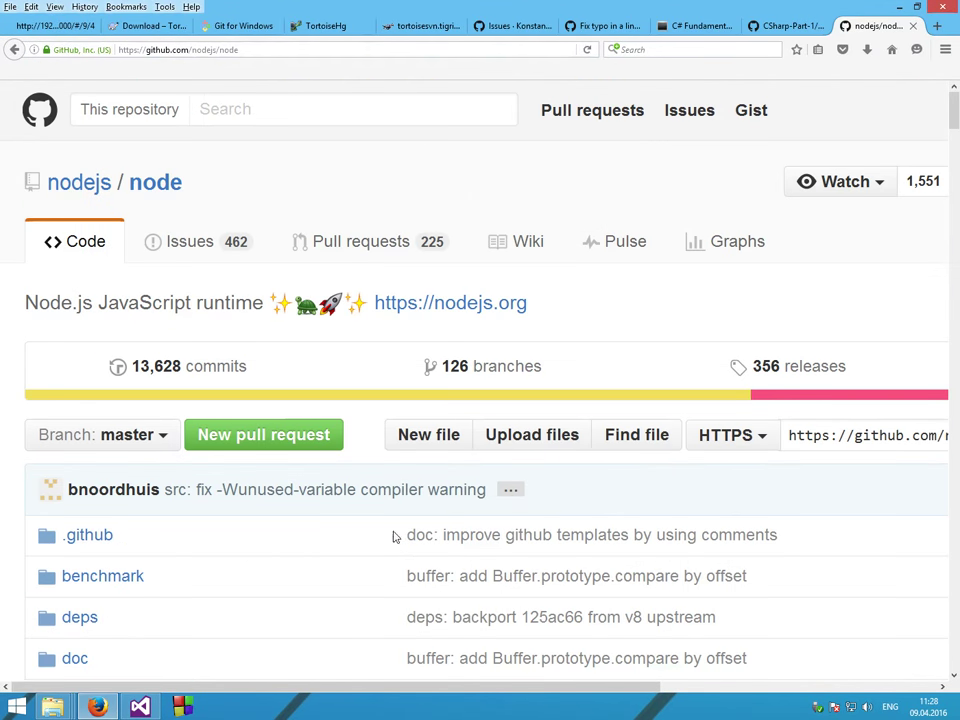
pyautogui.scroll(-5, 329, 350)
pyautogui.scroll(5, 331, 345)
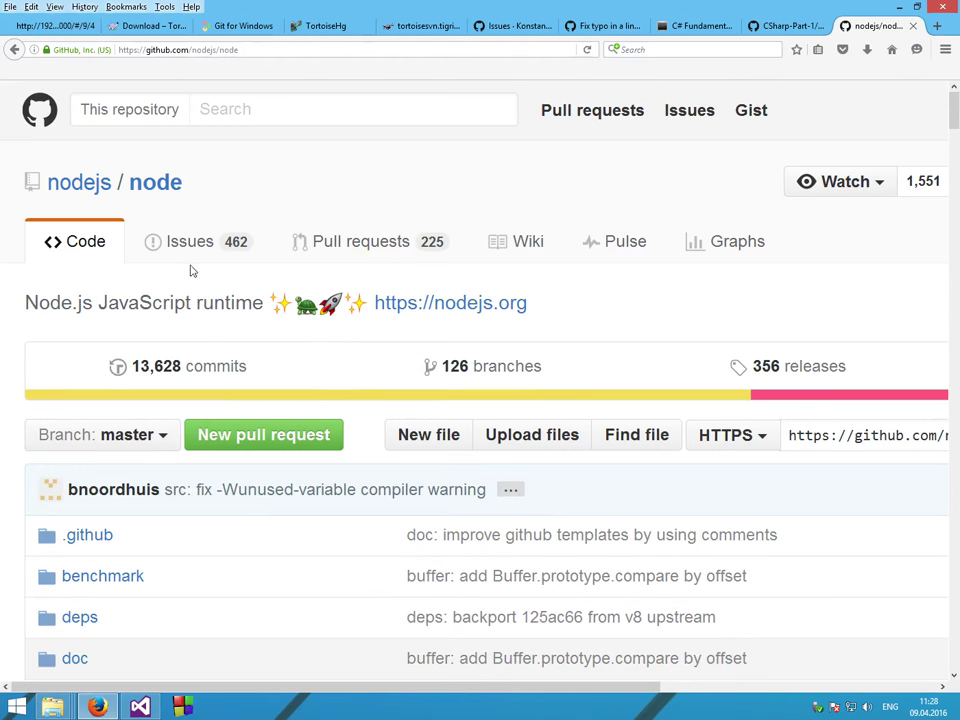
# - Open the node repository's issues and temporarily underline the first three issue titles, an opening time and the question label on screen
pyautogui.click(191, 250)
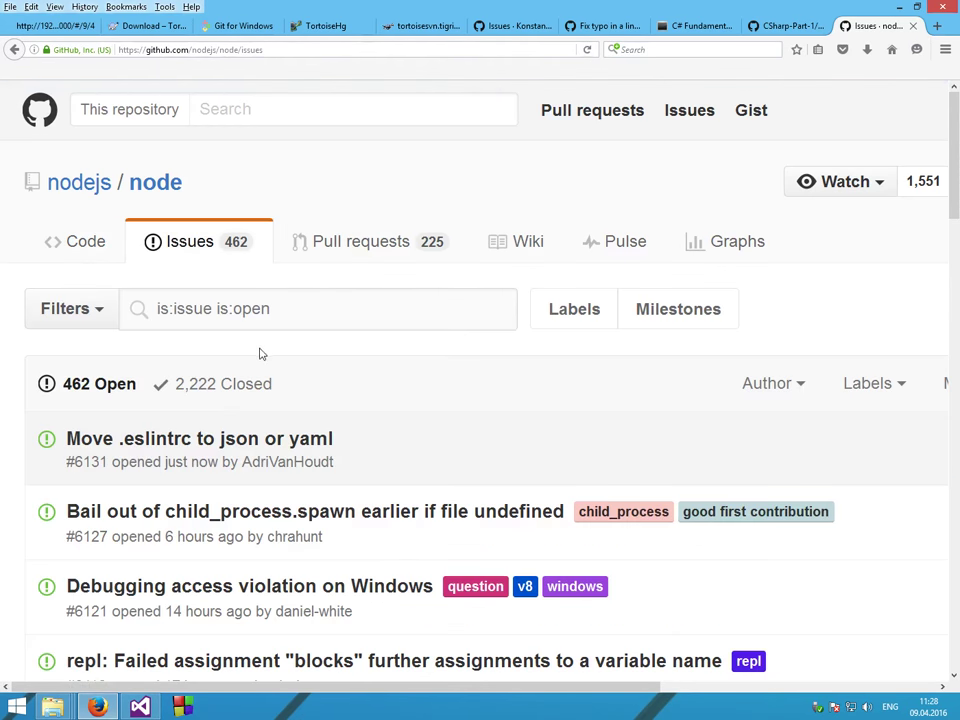
pyautogui.scroll(-3, 263, 357)
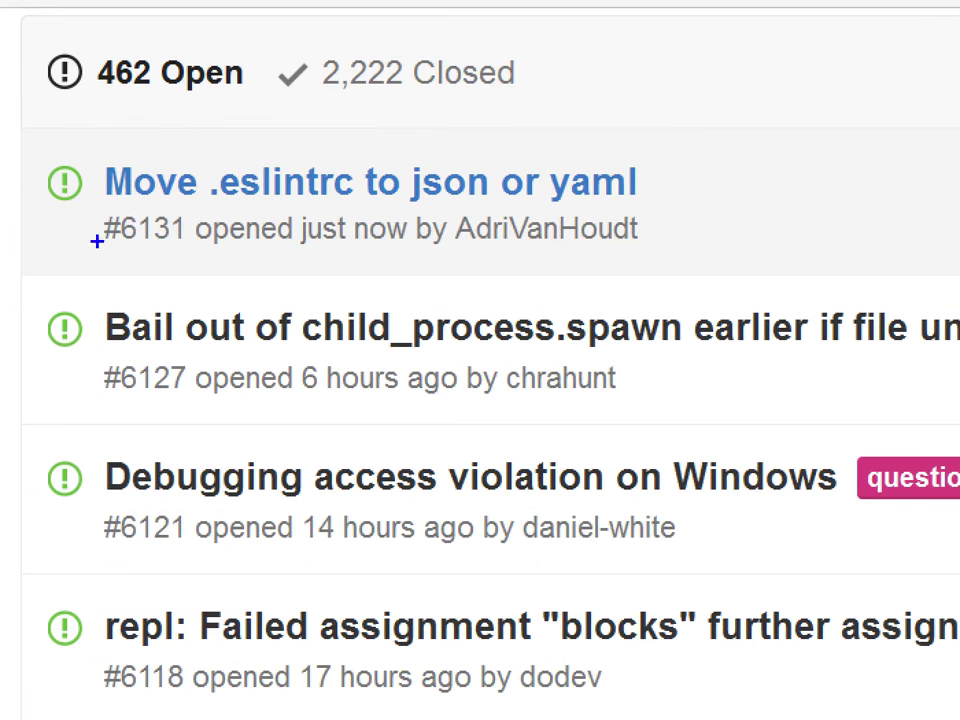
pyautogui.moveTo(90, 211); pyautogui.dragTo(669, 222)
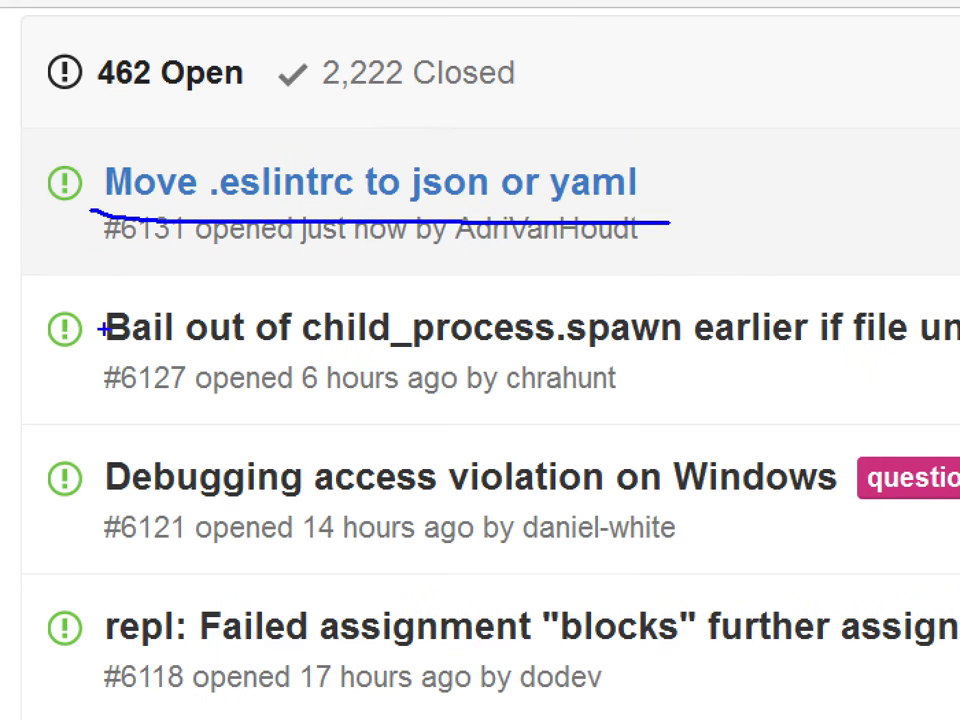
pyautogui.moveTo(73, 353); pyautogui.dragTo(715, 368)
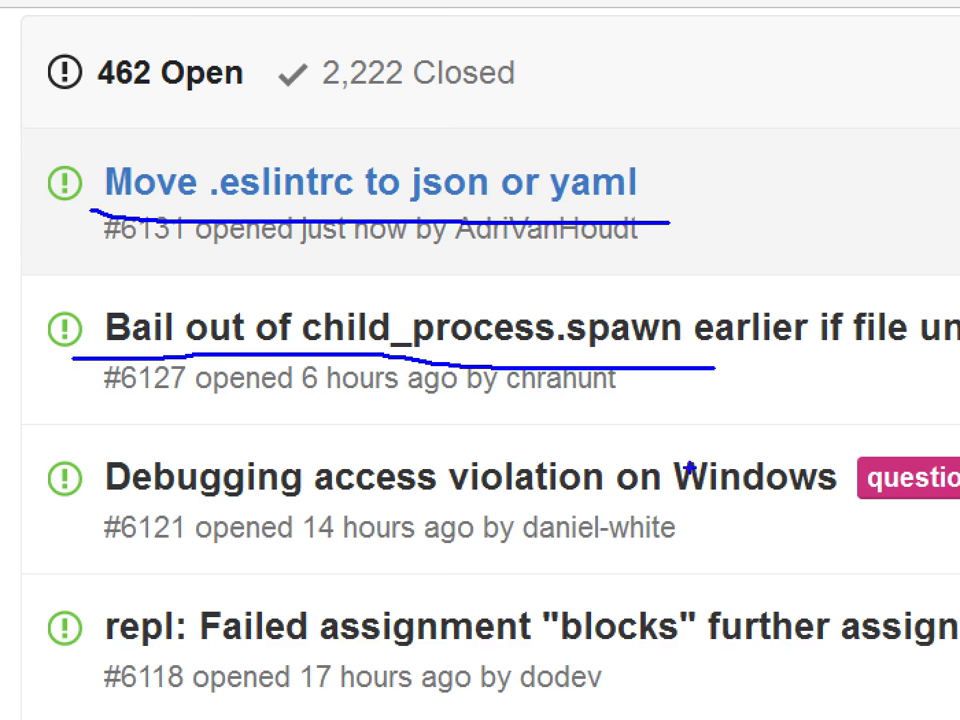
pyautogui.moveTo(308, 409); pyautogui.dragTo(482, 410)
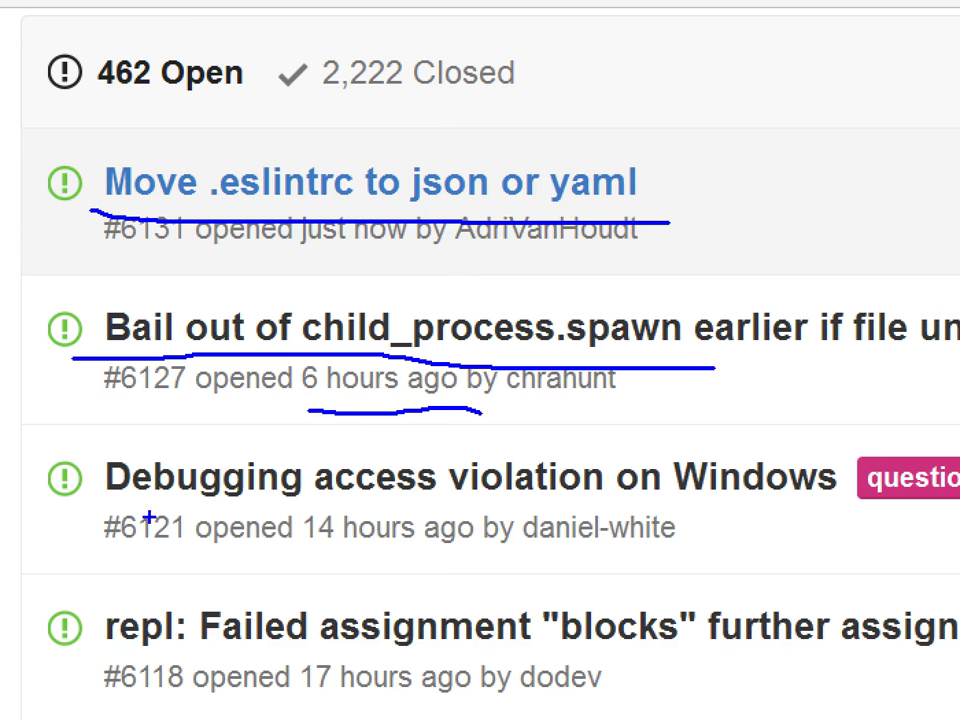
pyautogui.moveTo(107, 509)
pyautogui.mouseDown()
pyautogui.moveTo(392, 499)
pyautogui.moveTo(937, 523)
pyautogui.mouseUp()
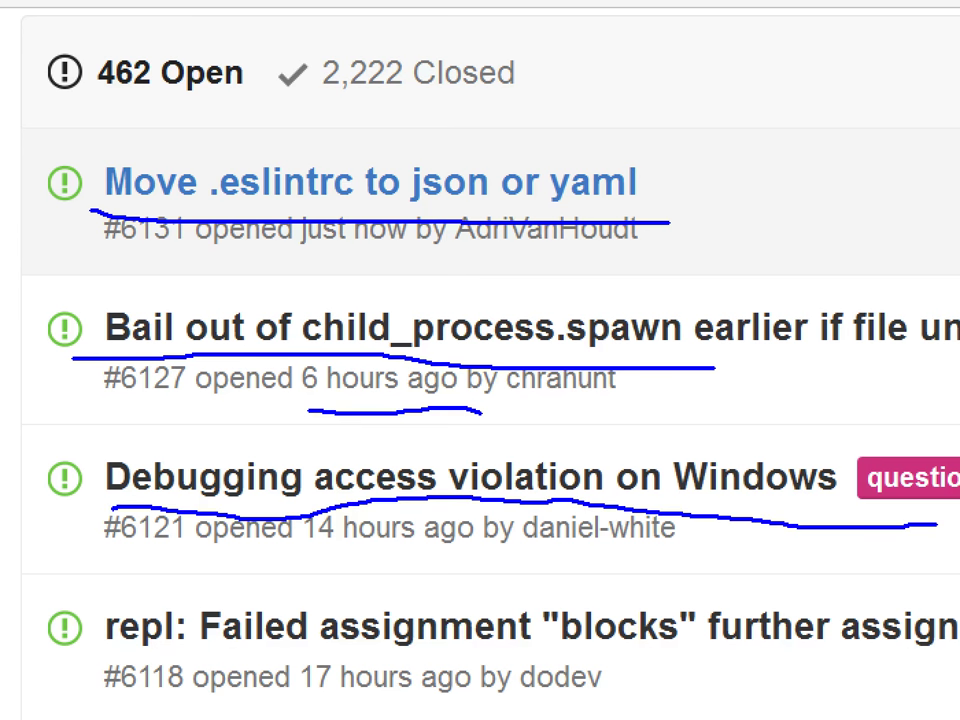
pyautogui.moveTo(849, 432)
pyautogui.mouseDown()
pyautogui.moveTo(849, 446)
pyautogui.moveTo(900, 497)
pyautogui.mouseUp()
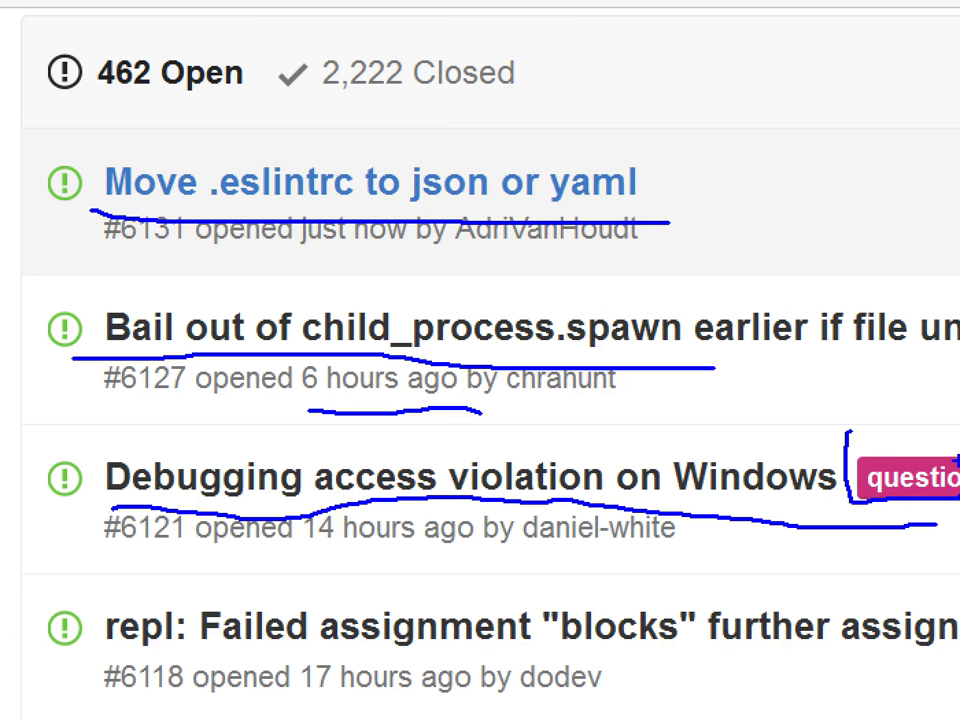
pyautogui.press('Escape')
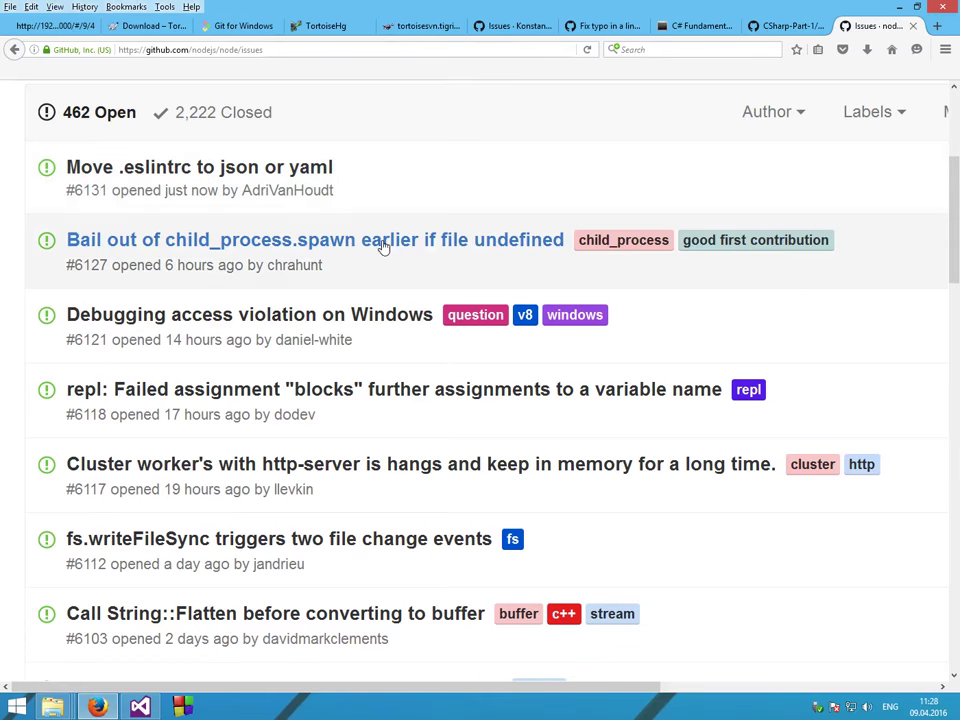
# - Examine the older open issues and their labels in the node repository, and close its browser tab
pyautogui.scroll(-10, 381, 244)
pyautogui.scroll(-5, 370, 238)
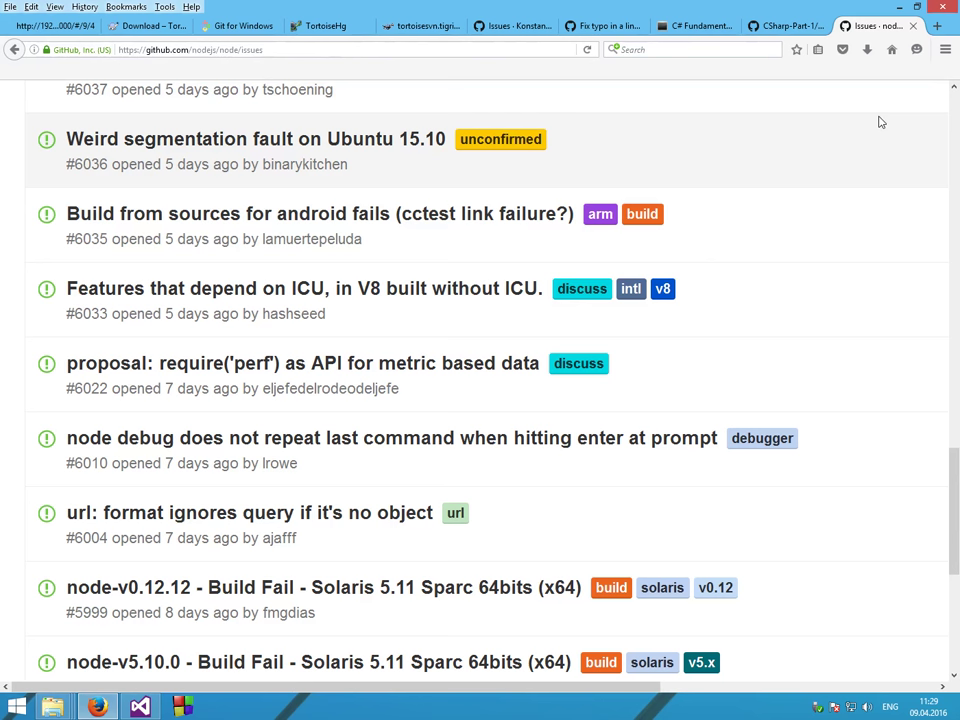
pyautogui.click(913, 26)
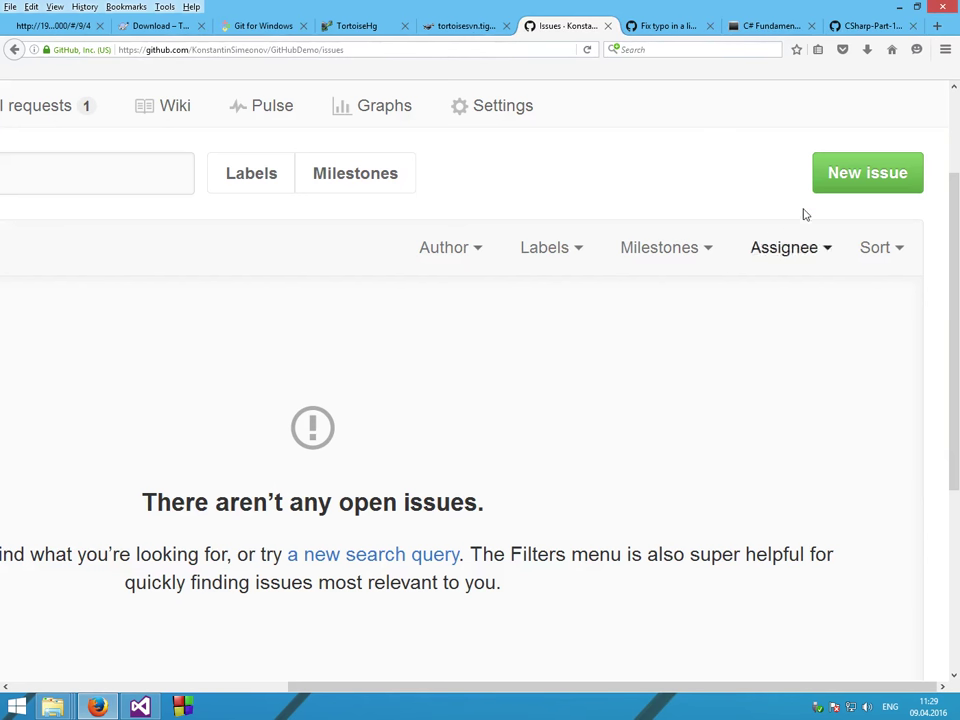
# - Start a new issue in the GitHubDemo repository with the title "Improve GitBash cheatsheet"
pyautogui.click(874, 193)
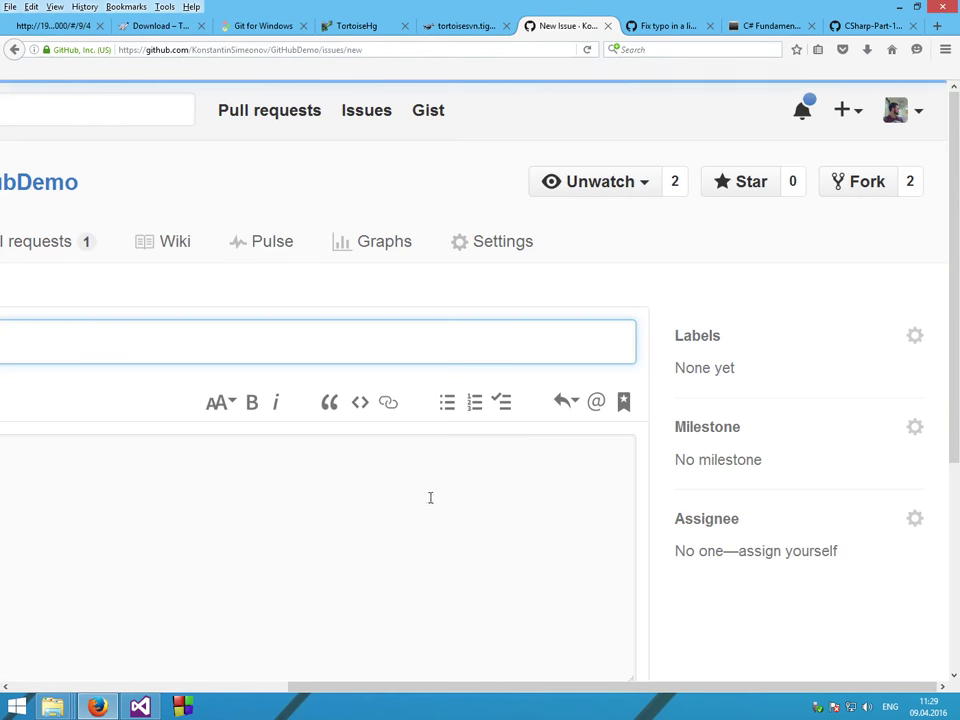
pyautogui.hscroll(-5, 71, 675)
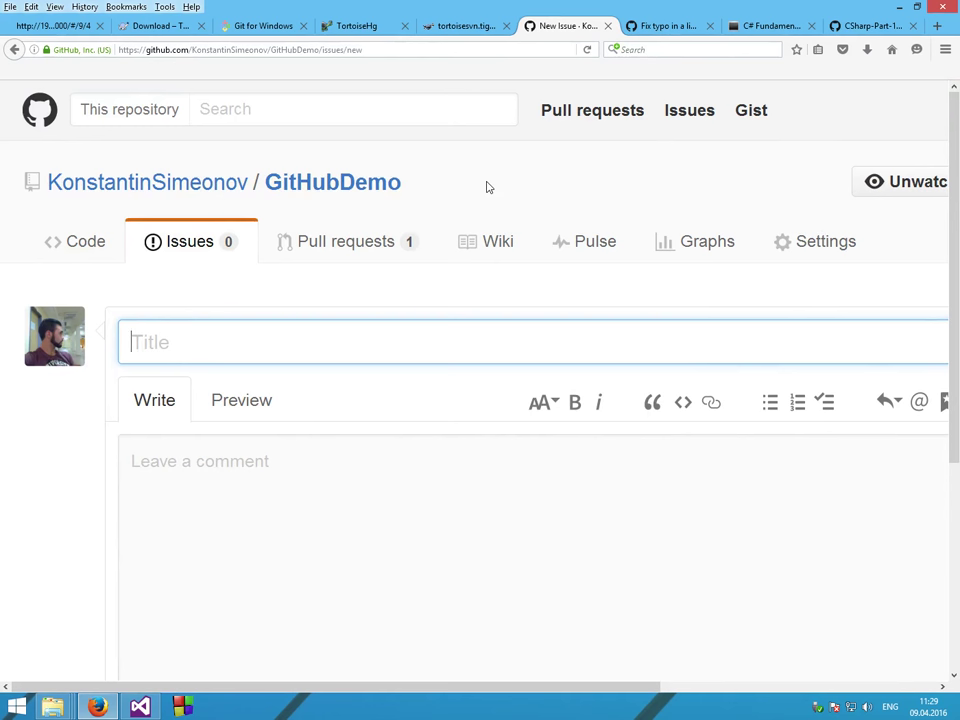
pyautogui.write('Imp')
pyautogui.press('BackSpace')
pyautogui.press('BackSpace')
pyautogui.press('BackSpace')
pyautogui.write('Improve ')
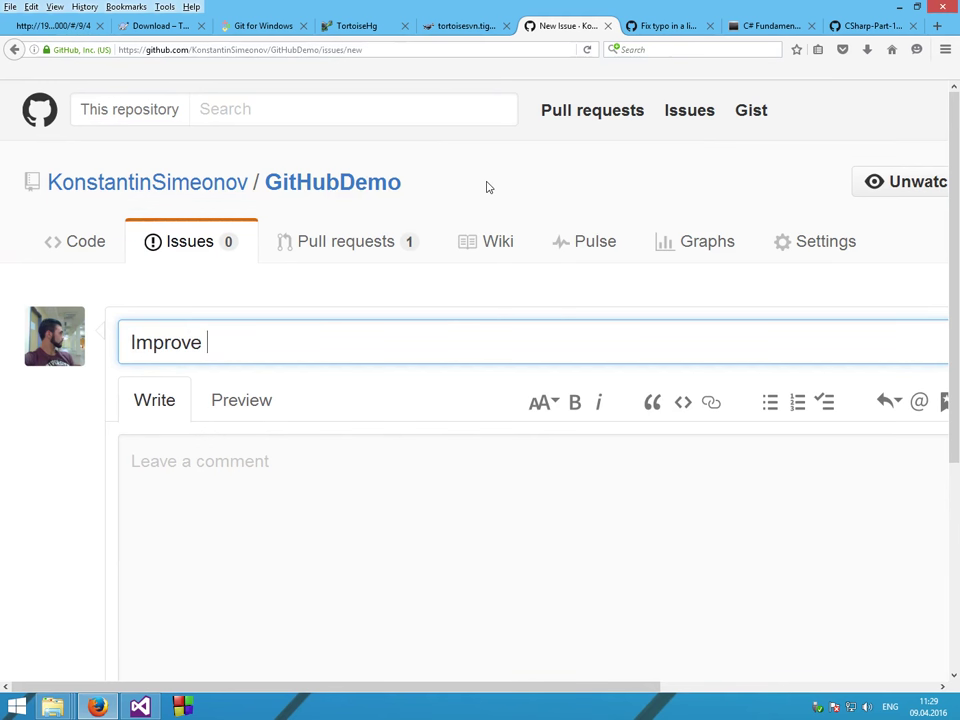
pyautogui.write('GitBash ch')
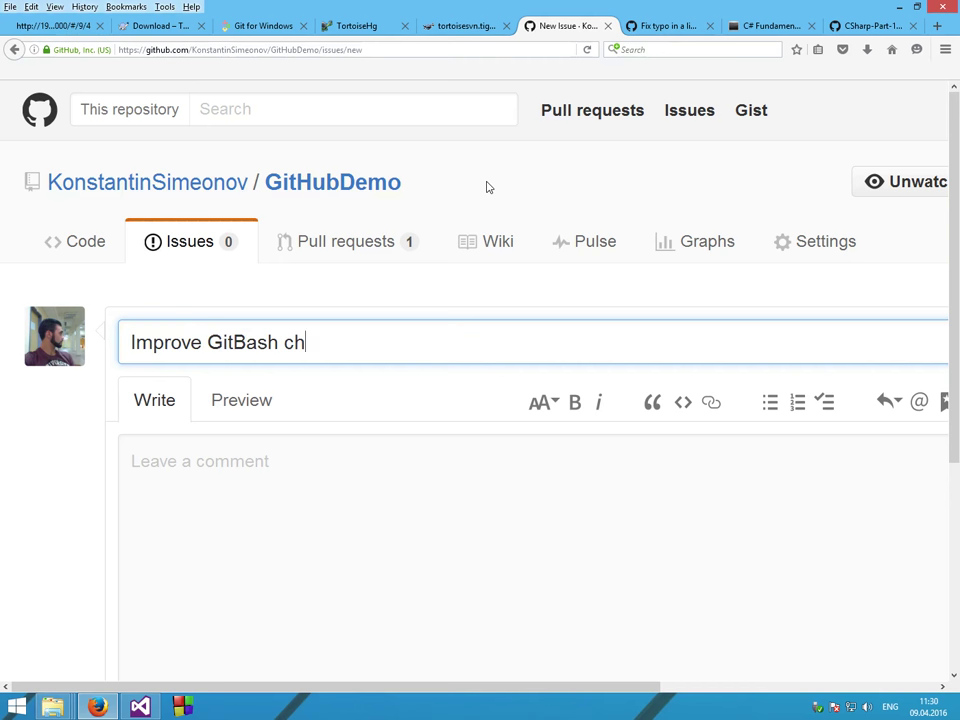
pyautogui.write('eatsheet')
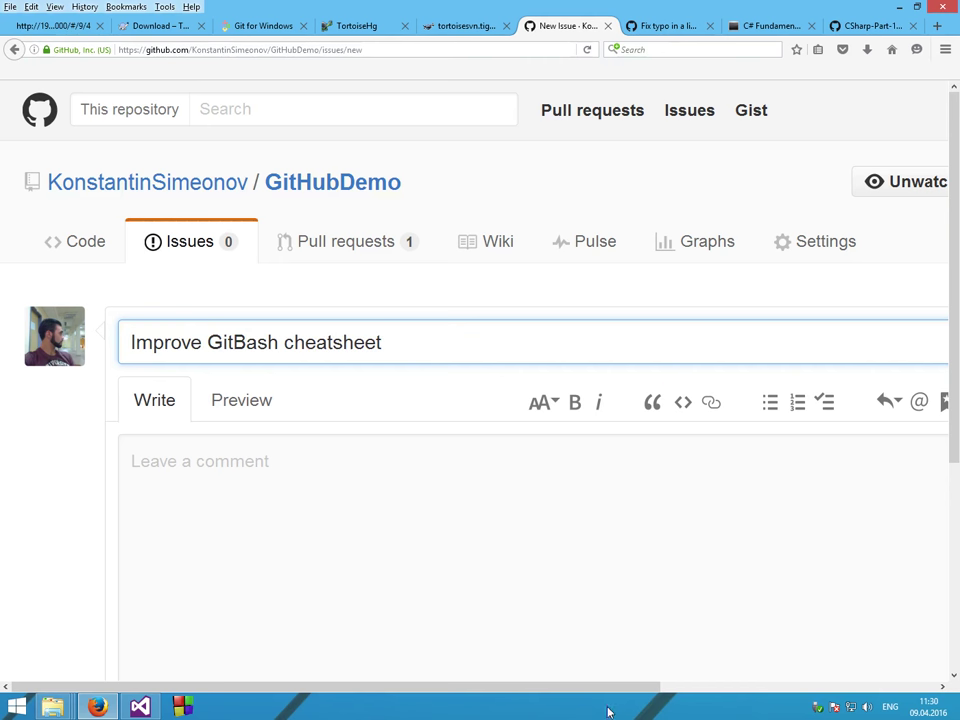
# - Fill in the issue's comment with the list lines "- write examples", "- write in .md table format" and "- more commands"
pyautogui.scroll(-3, 441, 420)
pyautogui.click(381, 251)
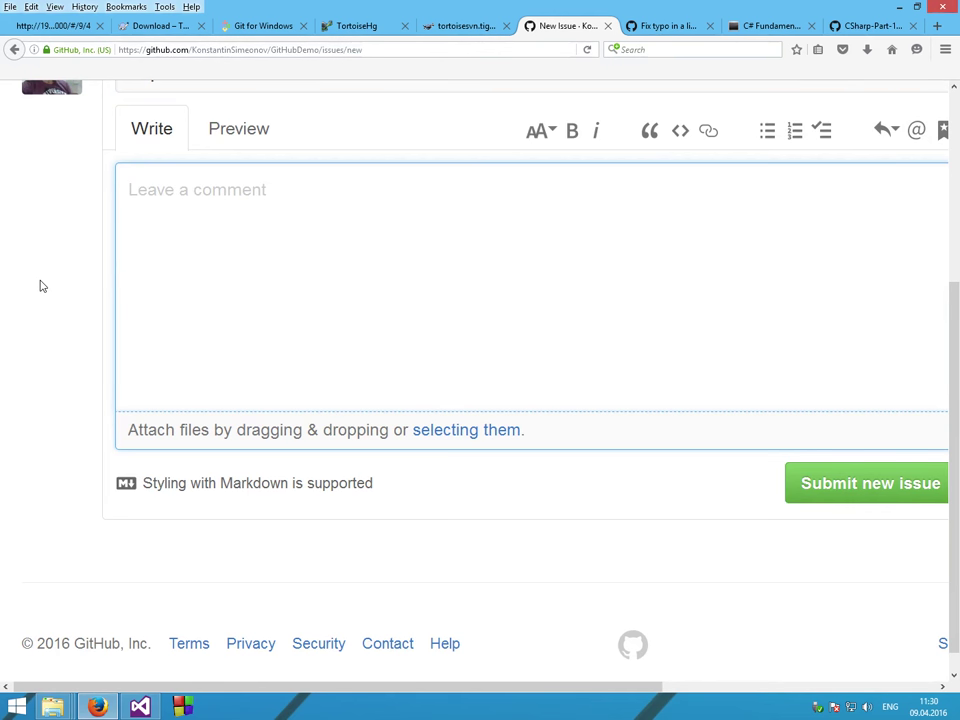
pyautogui.write('- ')
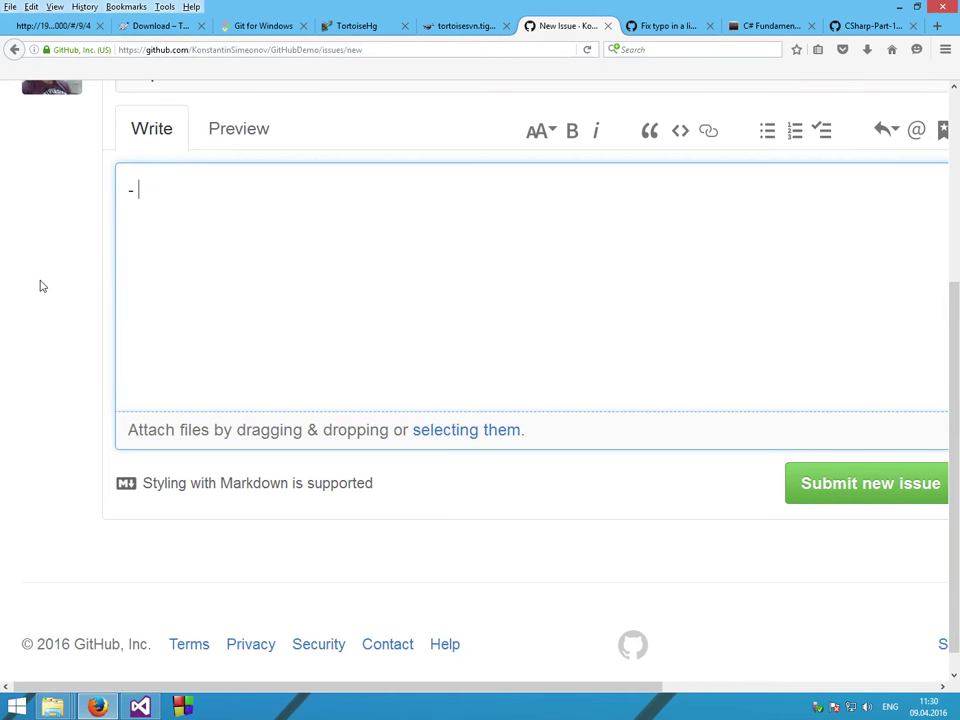
pyautogui.write('write examples')
pyautogui.press('Return')
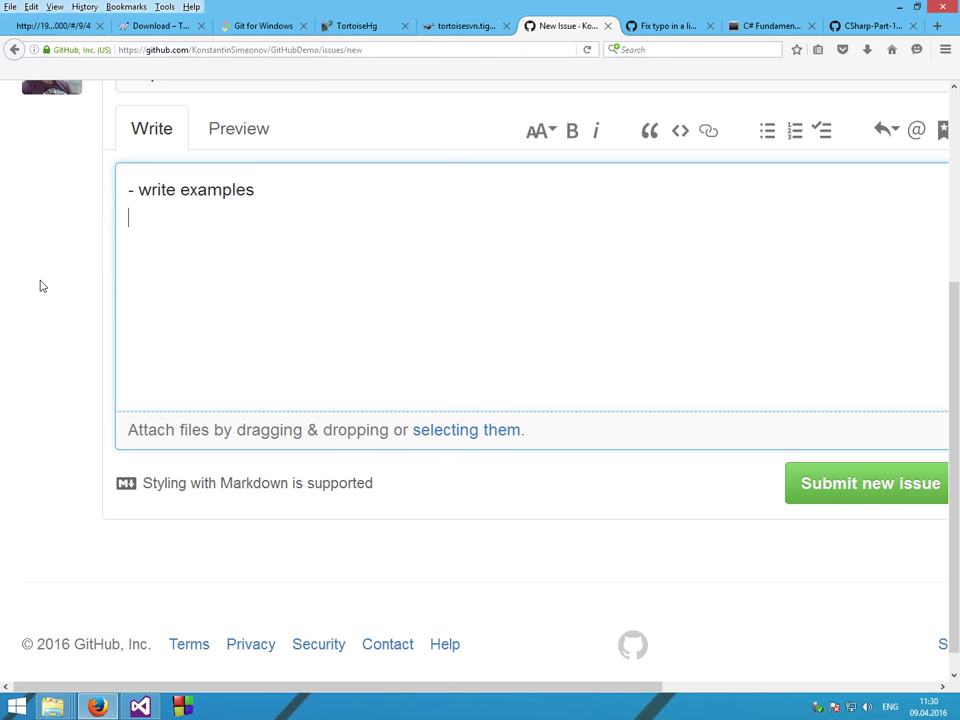
pyautogui.write('- write in m')
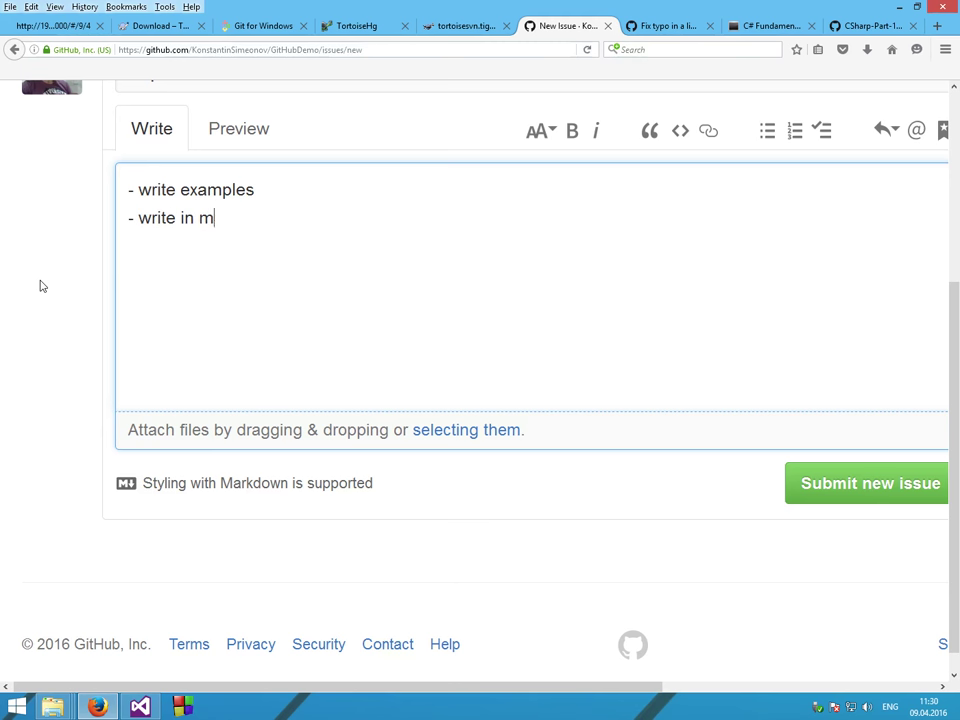
pyautogui.press('BackSpace')
pyautogui.write('.md table format')
pyautogui.press('Return')
pyautogui.write('- ')
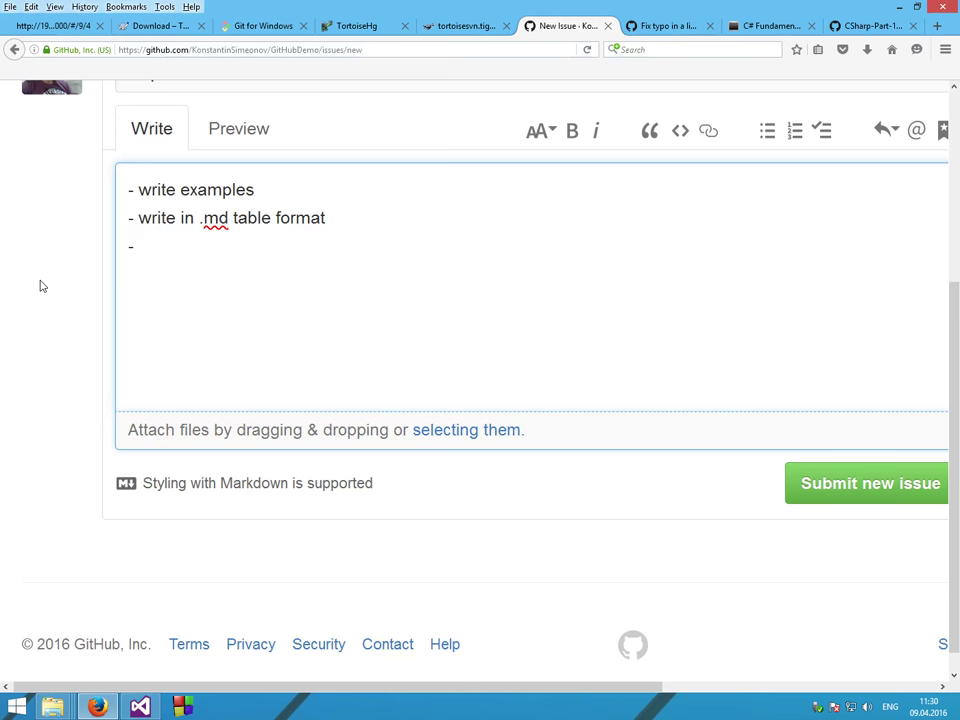
pyautogui.write('more commands')
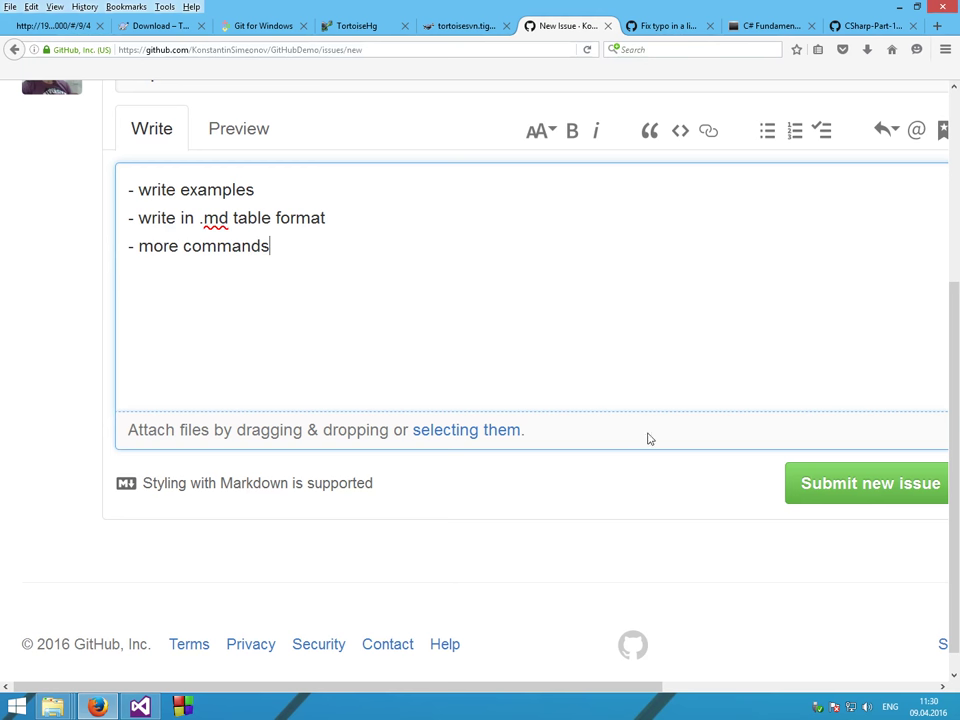
# - Apply the enhancement and help wanted labels to the new cheatsheet issue and submit it
pyautogui.moveTo(482, 688); pyautogui.dragTo(784, 677)
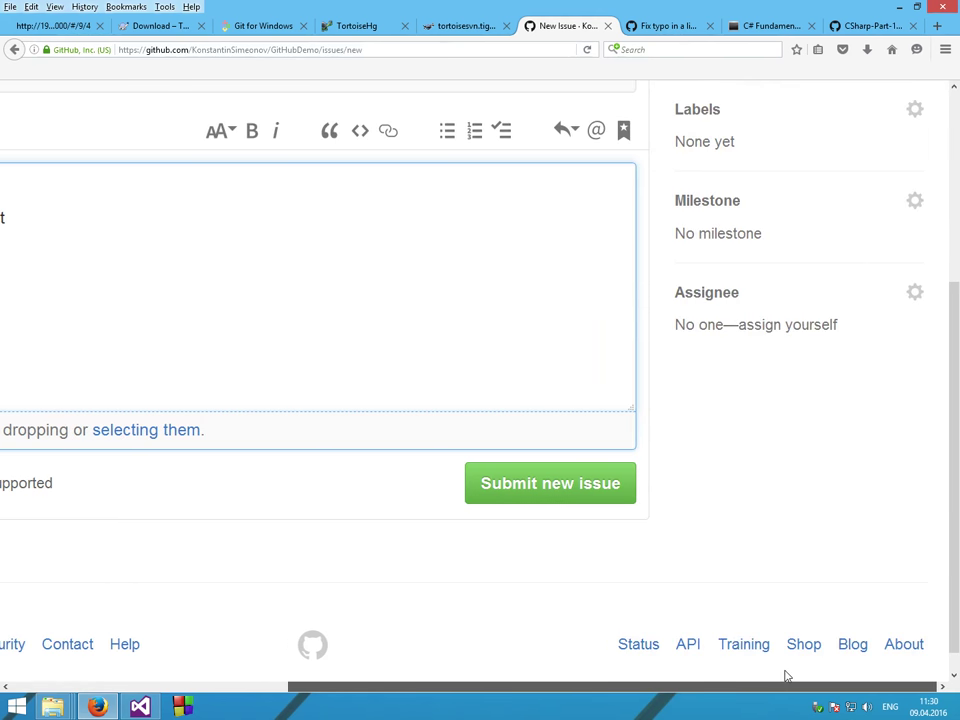
pyautogui.scroll(2, 840, 440)
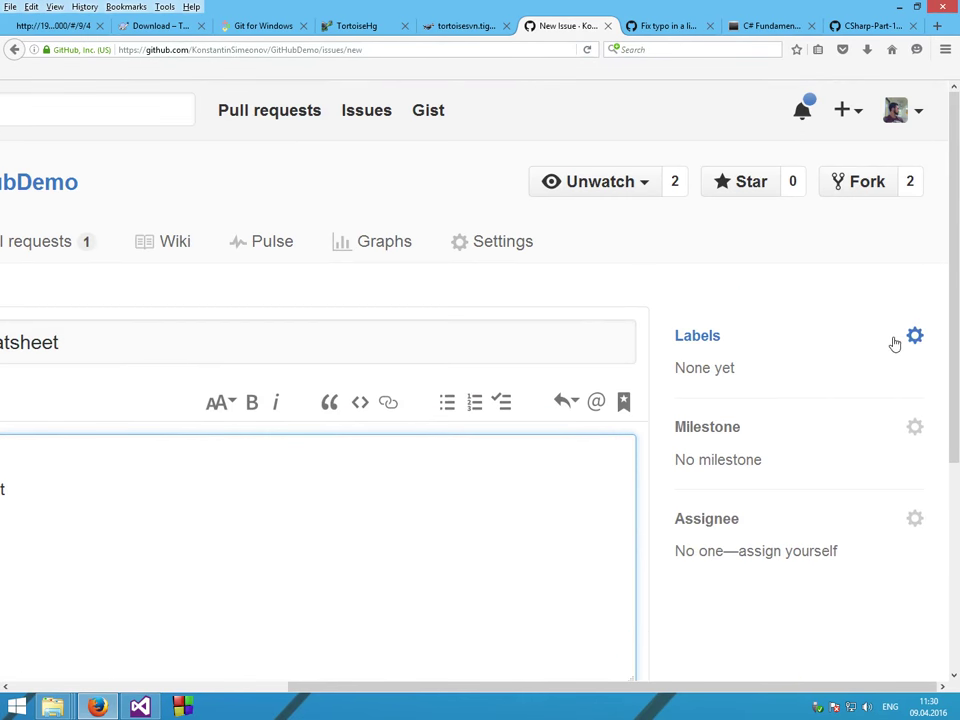
pyautogui.click(689, 368)
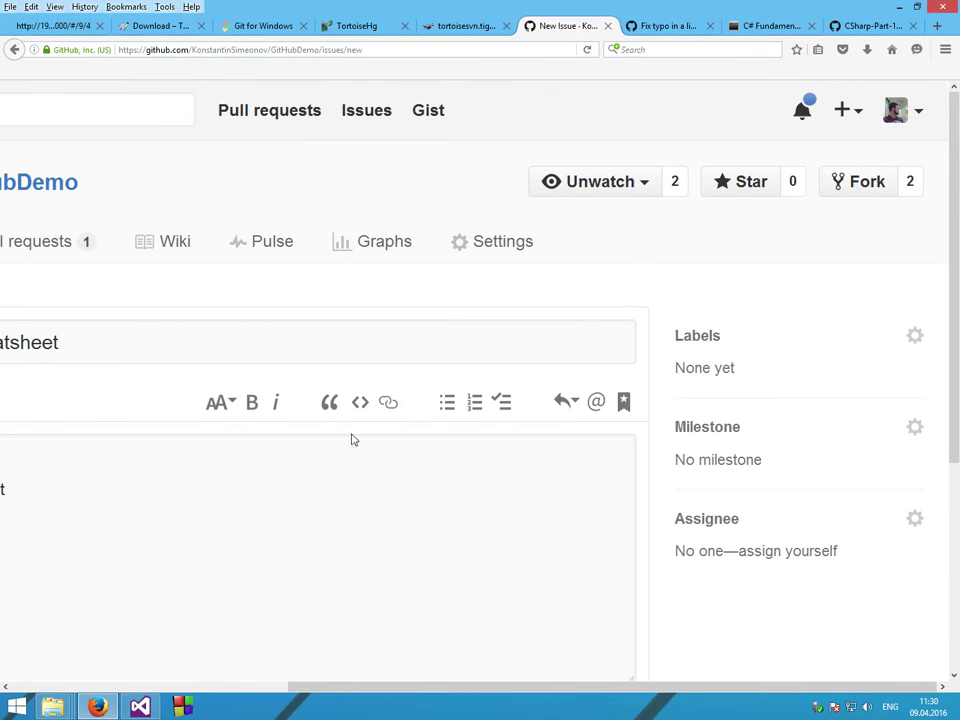
pyautogui.click(914, 336)
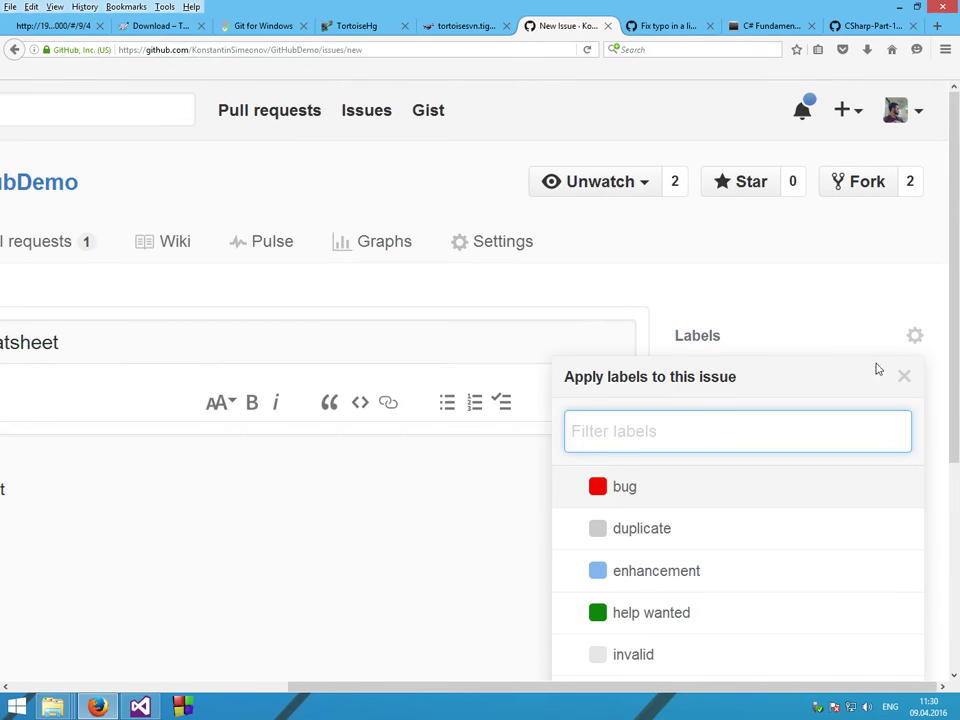
pyautogui.scroll(-2, 883, 353)
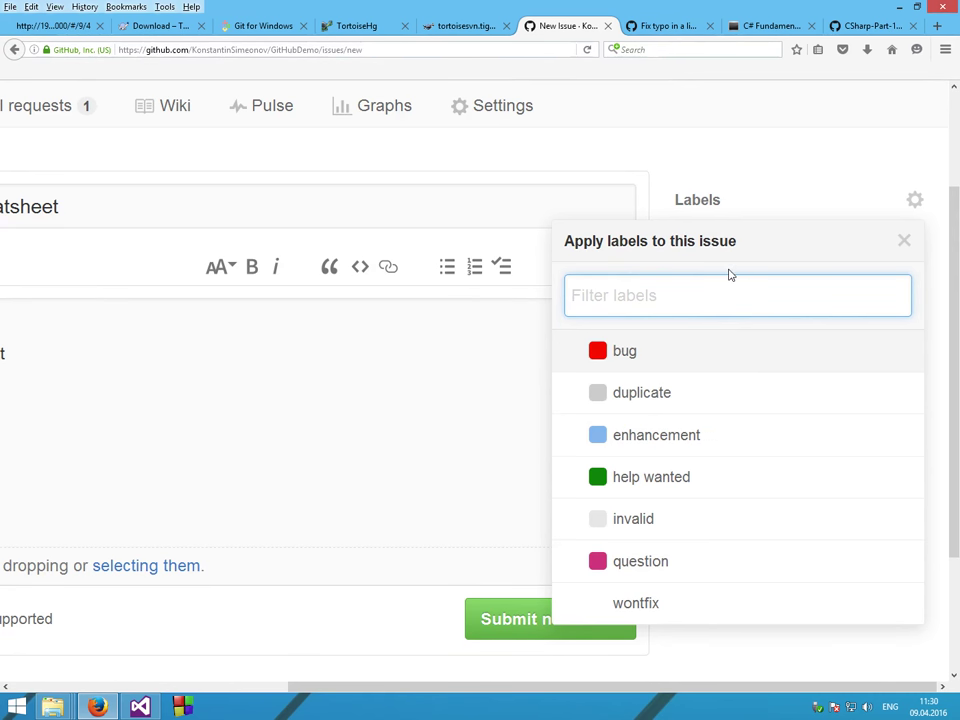
pyautogui.click(696, 437)
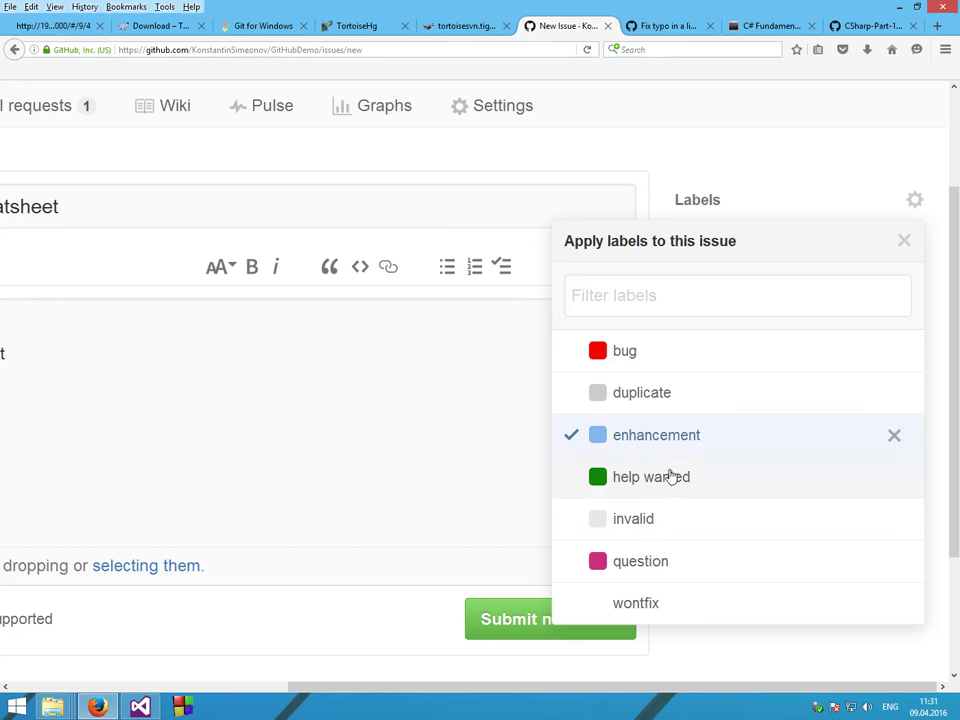
pyautogui.click(670, 478)
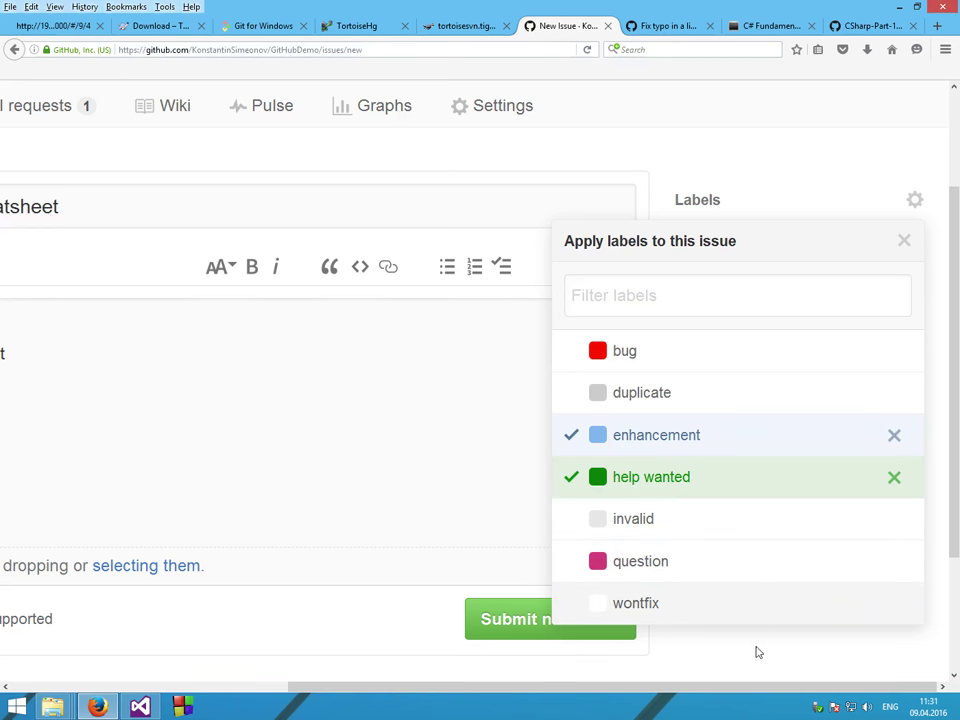
pyautogui.click(799, 662)
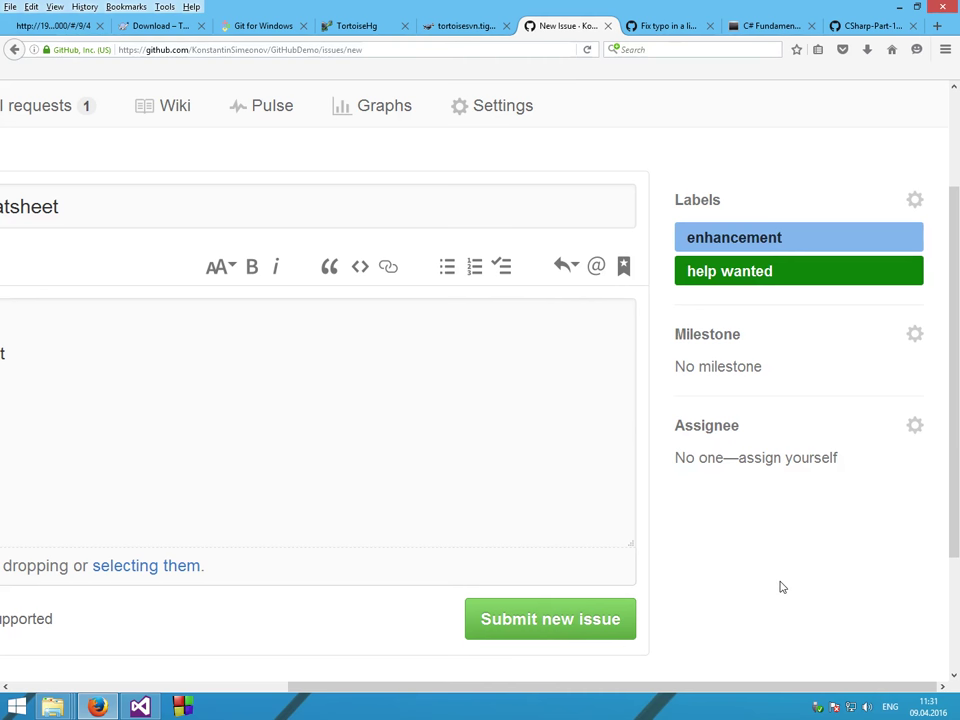
pyautogui.click(619, 617)
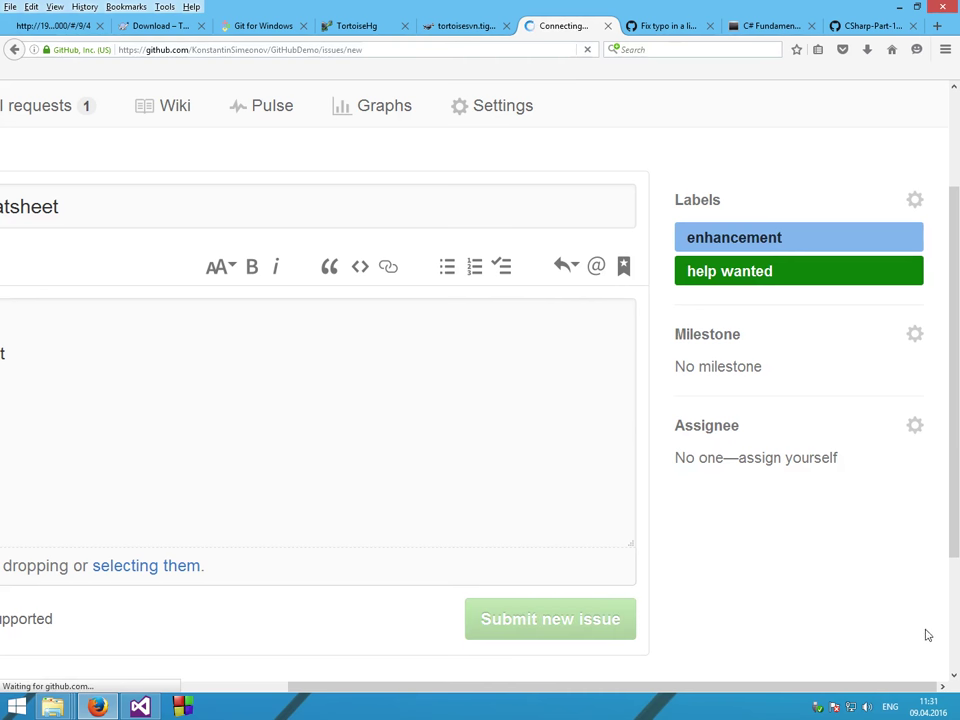
# - Examine the submitted cheatsheet issue, including its bulleted comment and the entry for the added labels
pyautogui.scroll(-3, 619, 428)
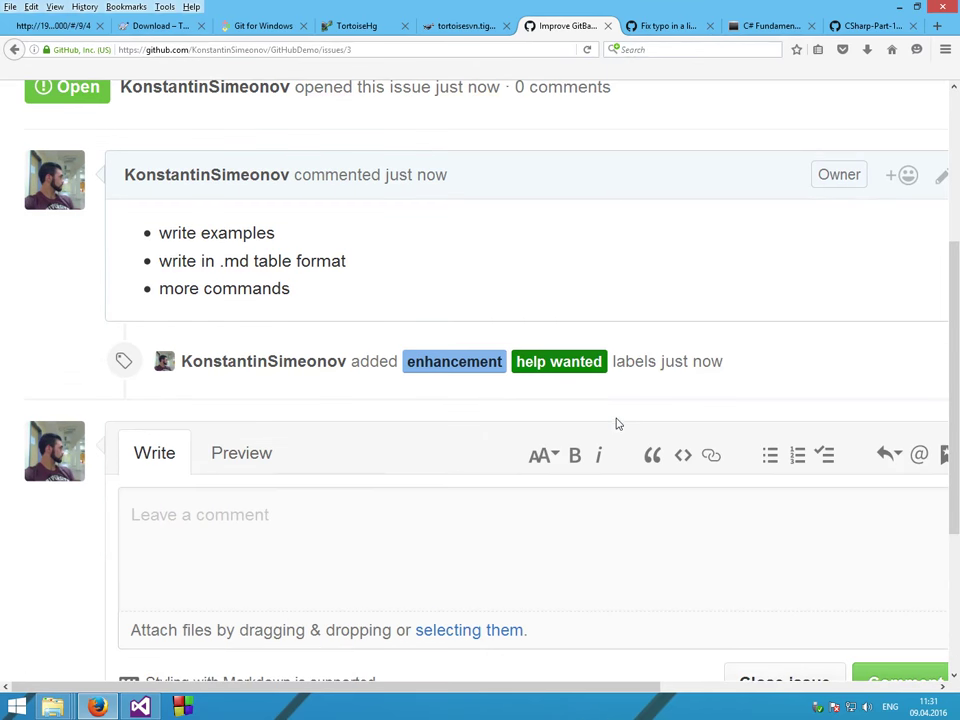
pyautogui.scroll(2, 617, 424)
pyautogui.scroll(2, 616, 417)
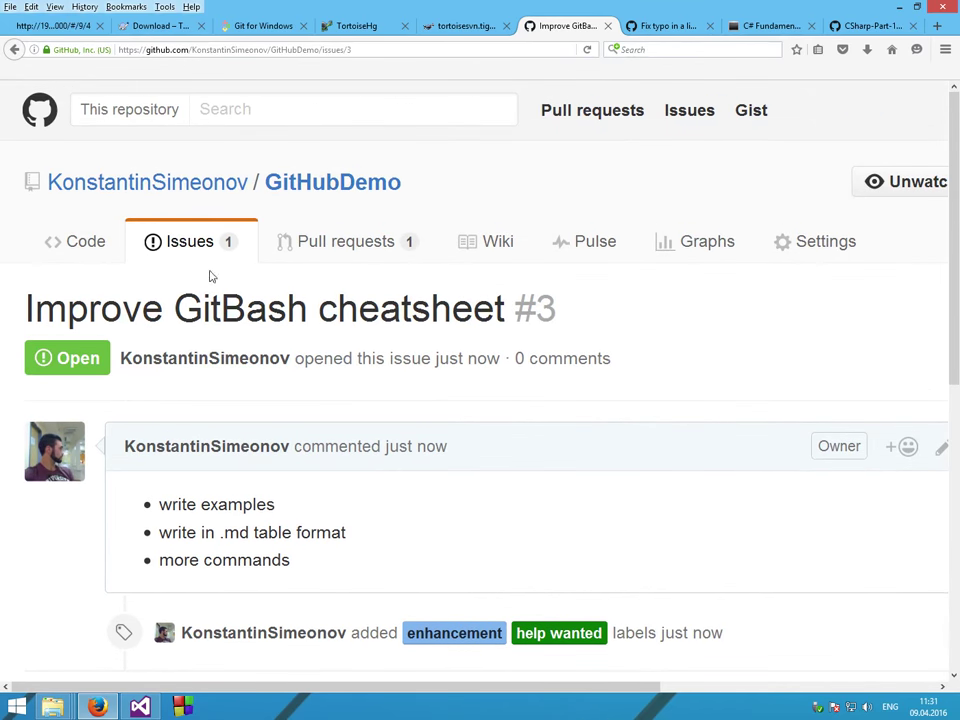
pyautogui.scroll(-3, 260, 285)
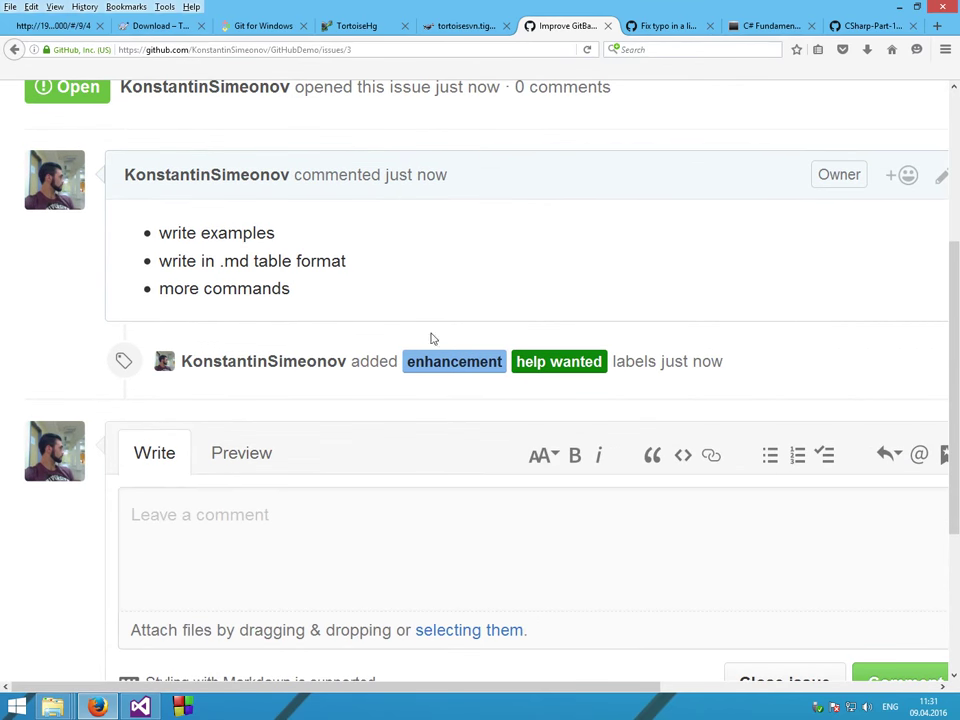
pyautogui.moveTo(365, 364); pyautogui.dragTo(643, 347)
pyautogui.click(707, 343)
pyautogui.moveTo(201, 232); pyautogui.dragTo(240, 248)
pyautogui.doubleClick(240, 248)
# - Assign the cheatsheet issue to the repository's other collaborator
pyautogui.moveTo(441, 688); pyautogui.dragTo(703, 700)
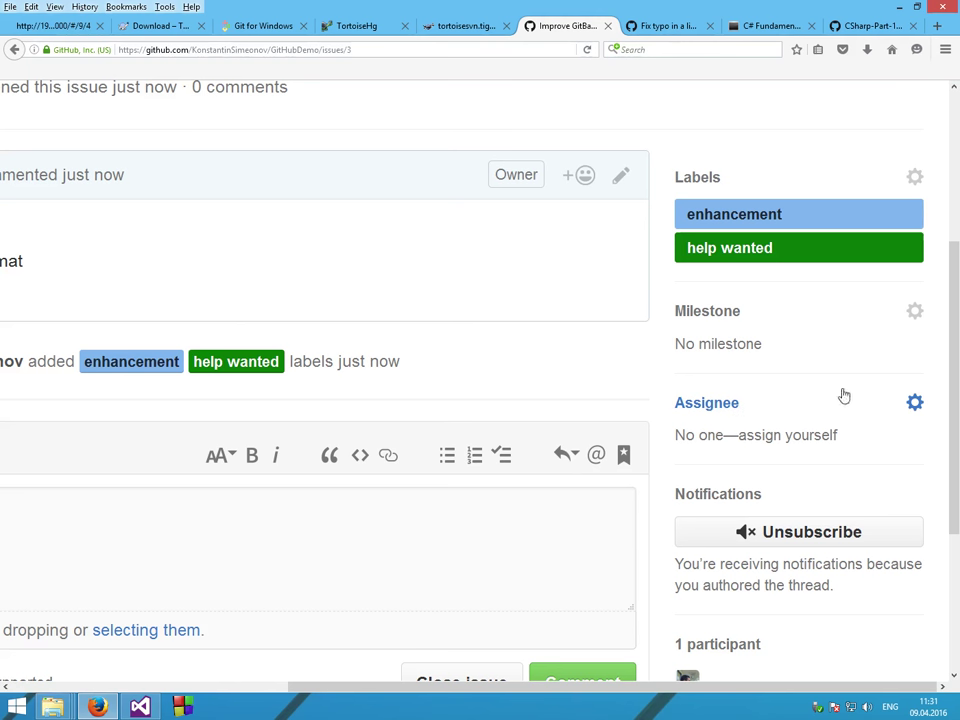
pyautogui.click(914, 402)
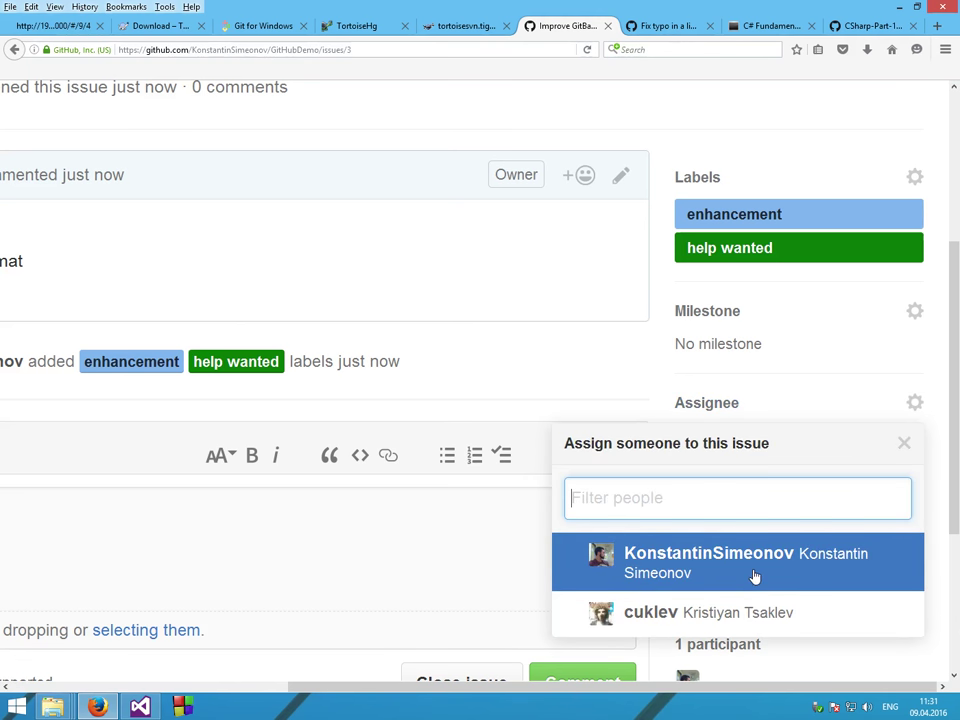
pyautogui.click(758, 611)
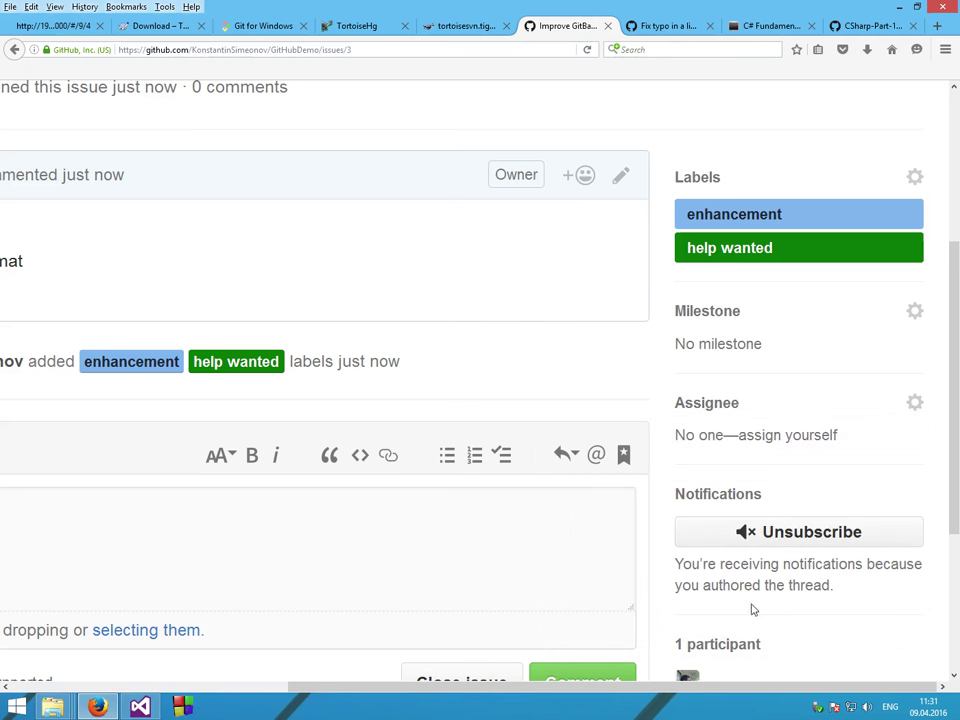
# - Start another new issue in the GitHubDemo repository
pyautogui.moveTo(530, 688); pyautogui.dragTo(200, 640)
pyautogui.scroll(3, 405, 310)
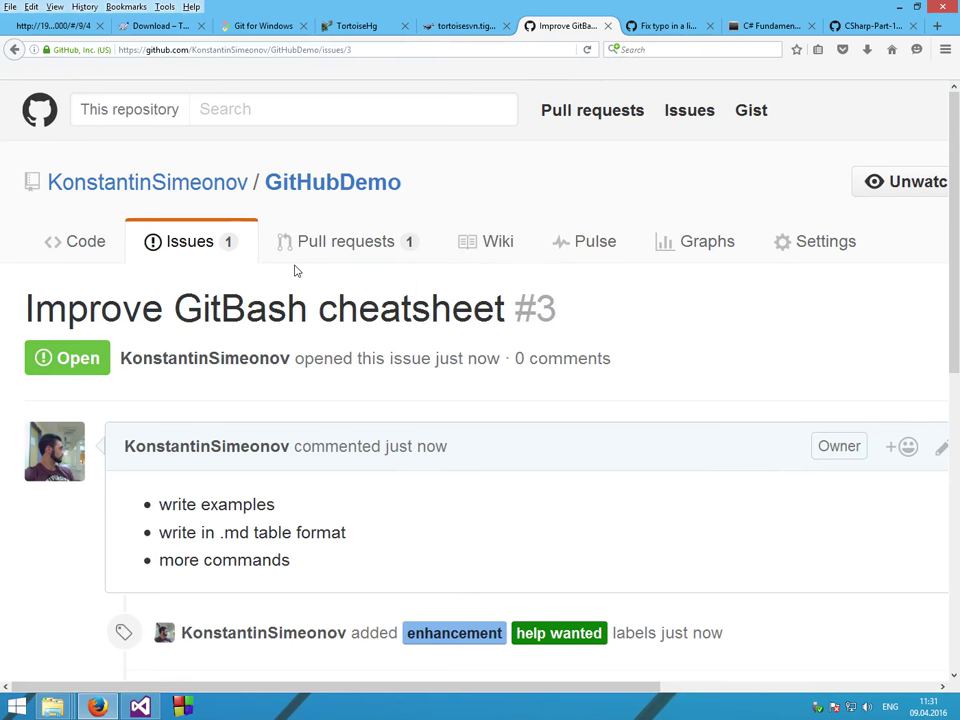
pyautogui.moveTo(512, 690); pyautogui.dragTo(902, 687)
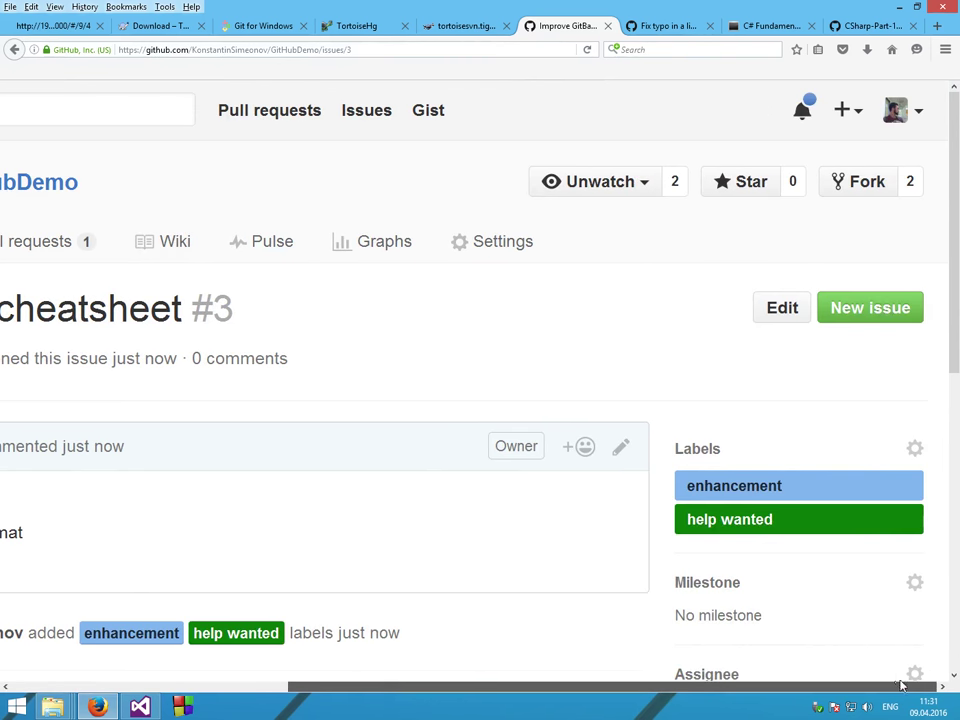
pyautogui.click(885, 306)
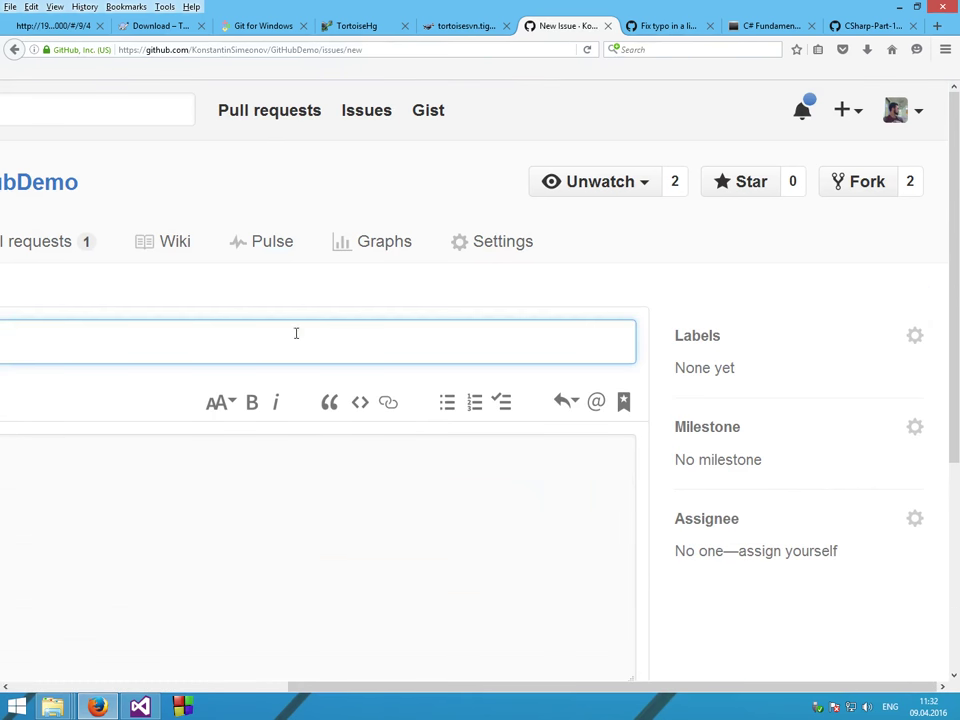
pyautogui.click(299, 336)
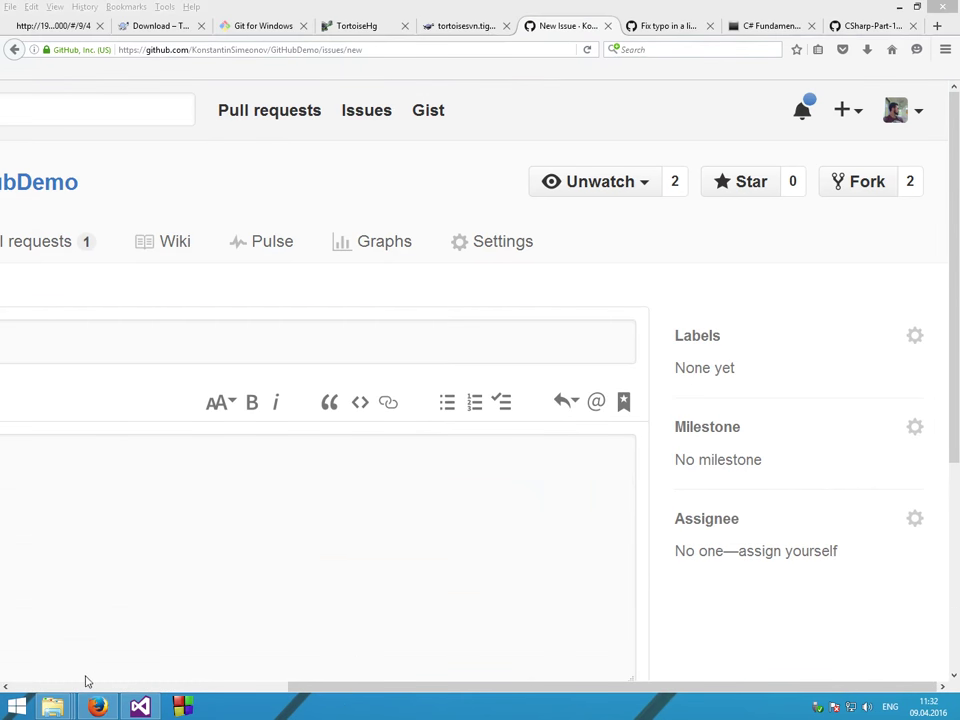
pyautogui.moveTo(326, 690); pyautogui.dragTo(2, 624)
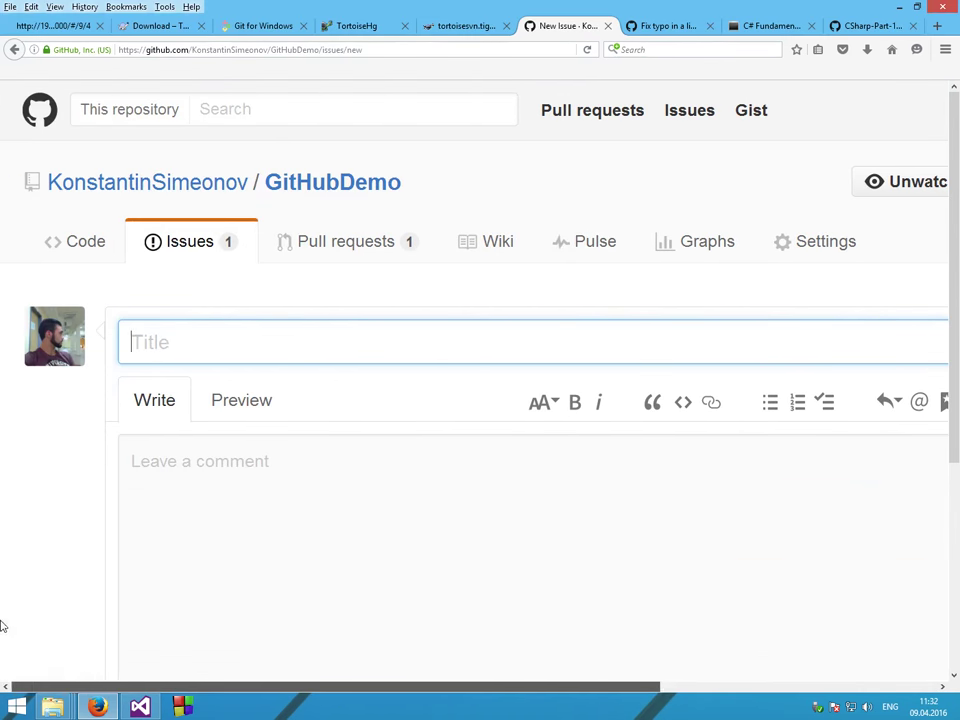
# - Title the new issue "Fix mistake in print numbers"
pyautogui.click(231, 324)
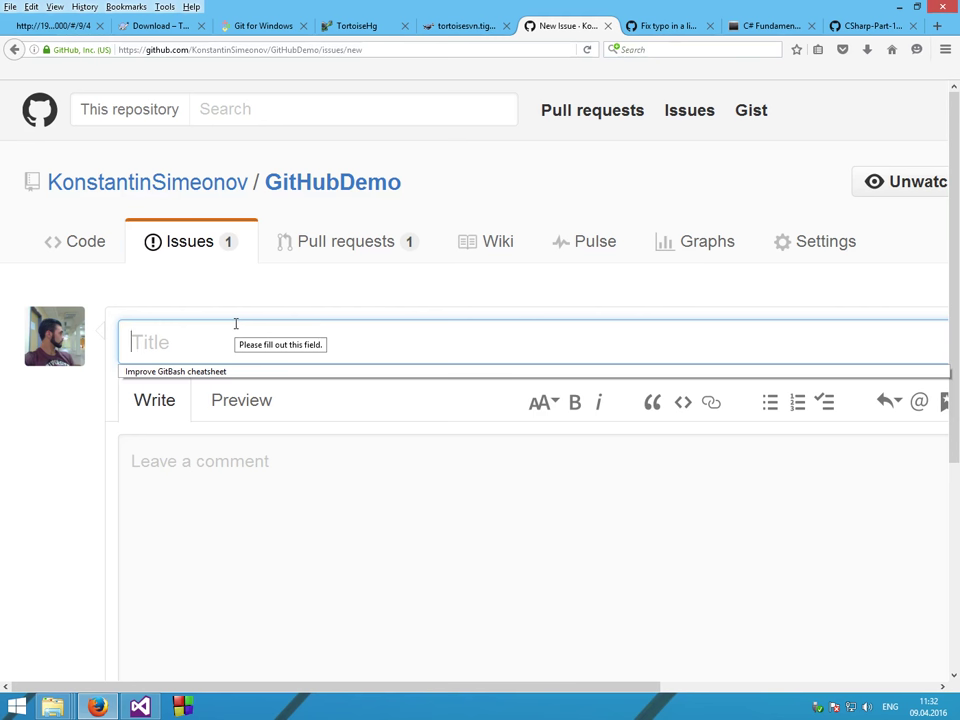
pyautogui.write('M')
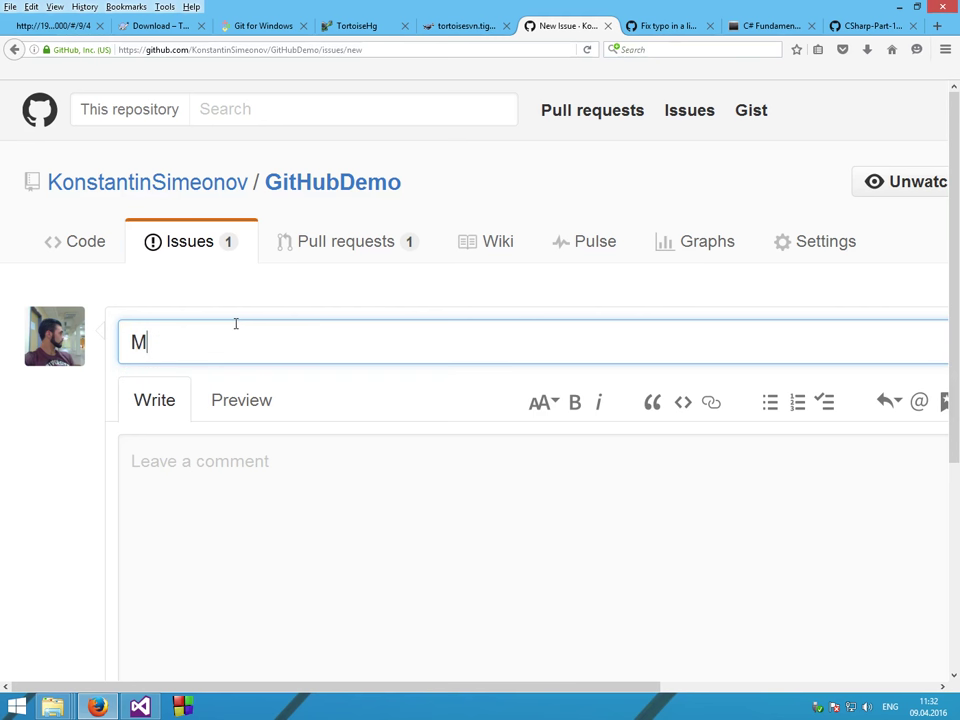
pyautogui.press('BackSpace')
pyautogui.write('Fix ')
pyautogui.write('mistkae')
pyautogui.press('BackSpace')
pyautogui.press('BackSpace')
pyautogui.press('BackSpace')
pyautogui.press('BackSpace')
pyautogui.write('ke in ')
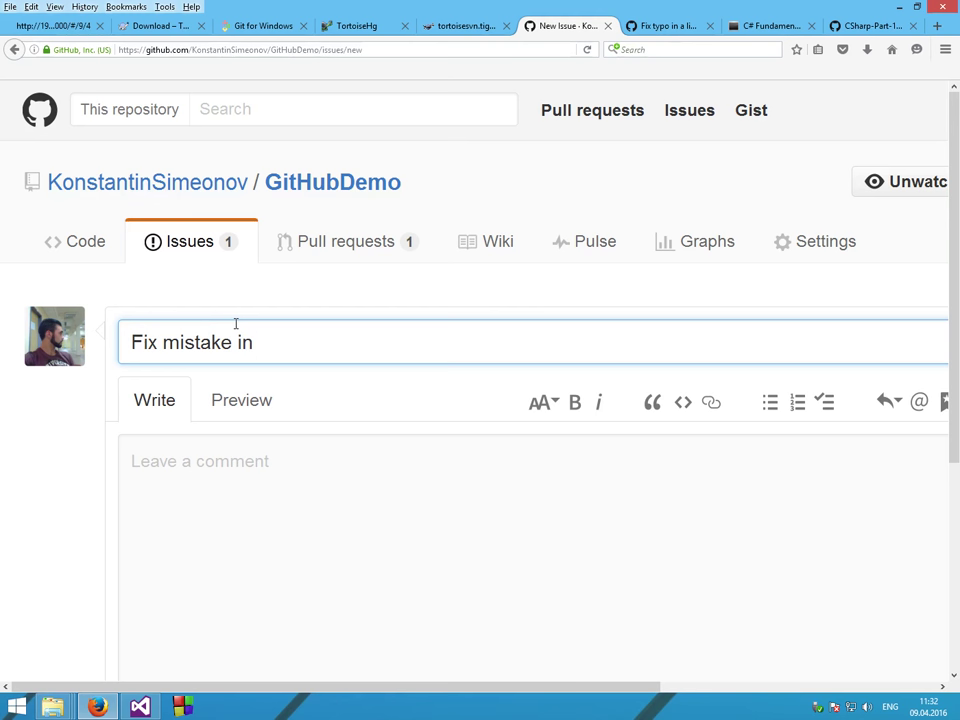
pyautogui.write('print numbers')
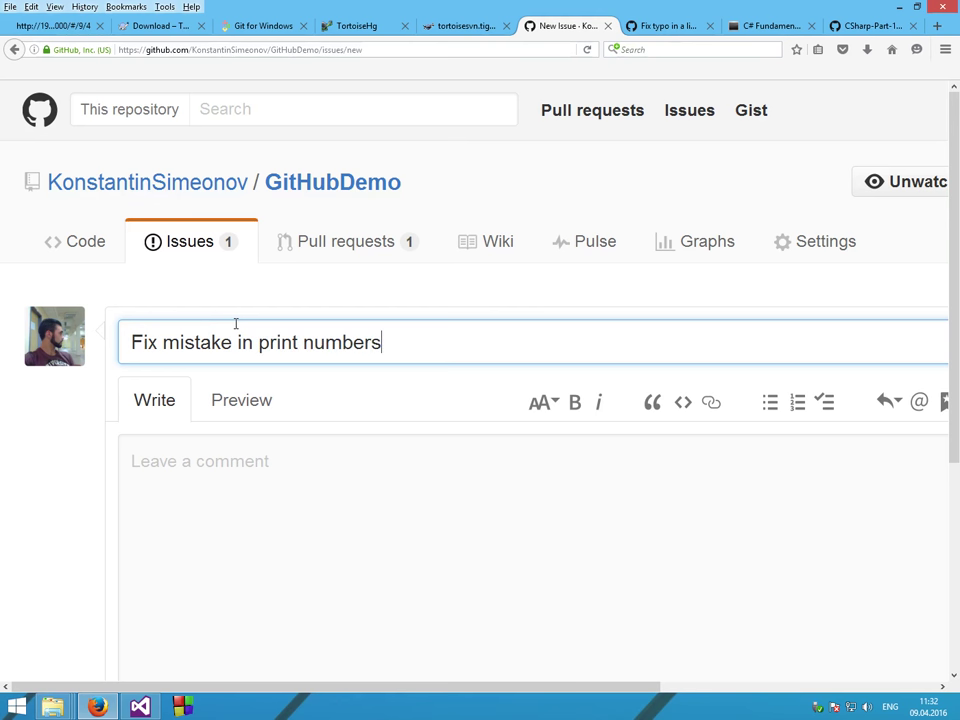
# - Describe the issue with the comment "You should print 101 on the second" and submit it
pyautogui.click(351, 471)
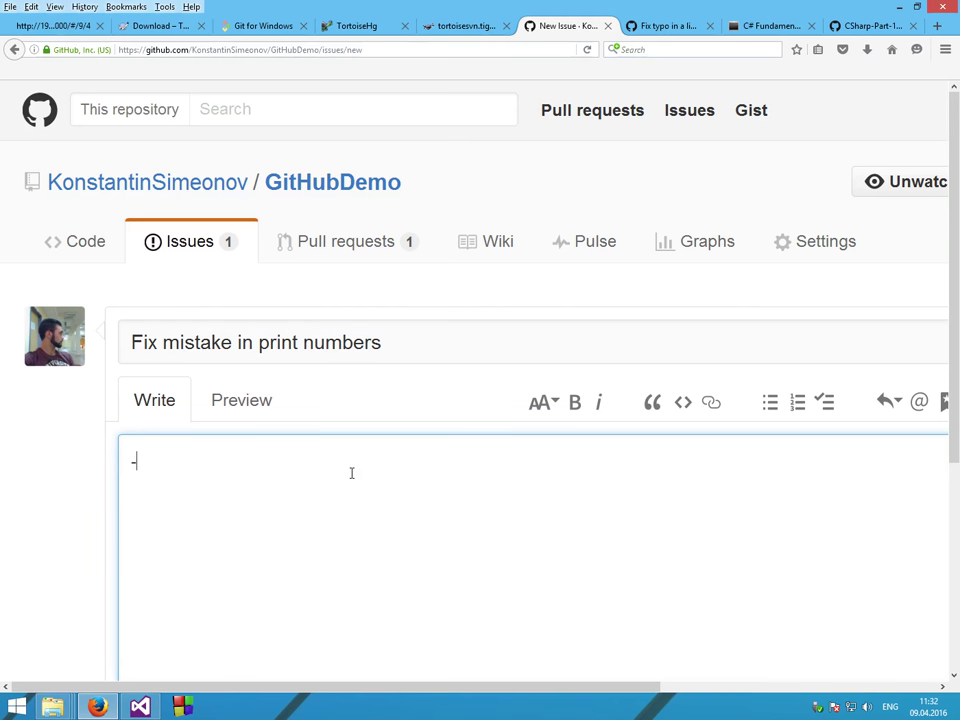
pyautogui.write('You sh')
pyautogui.press('BackSpace')
pyautogui.press('BackSpace')
pyautogui.press('BackSpace')
pyautogui.write('should print 1')
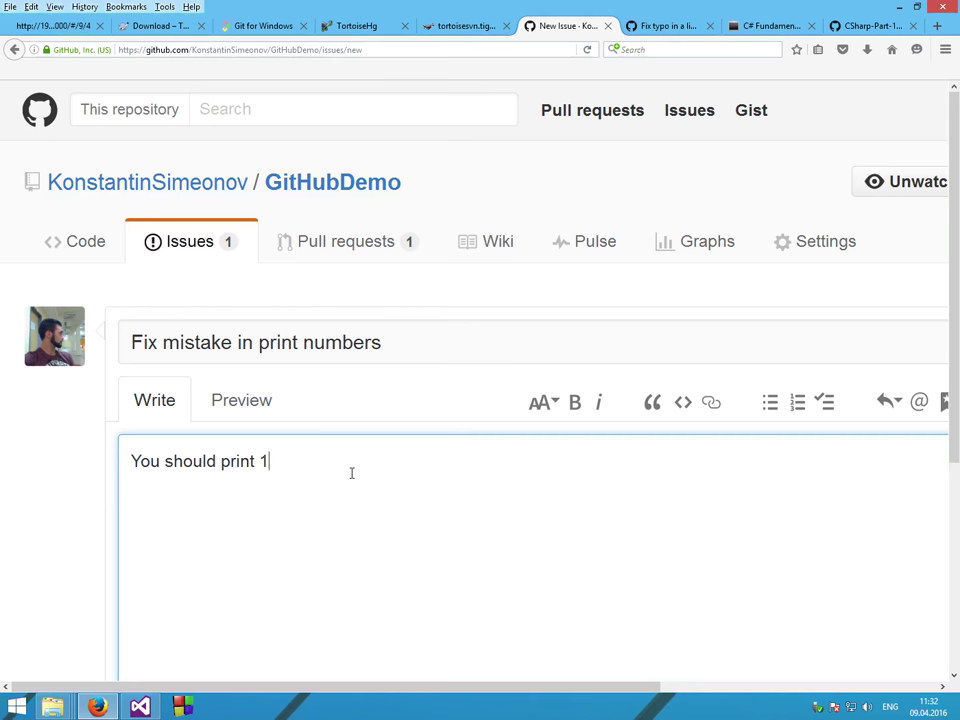
pyautogui.write('01 on the second')
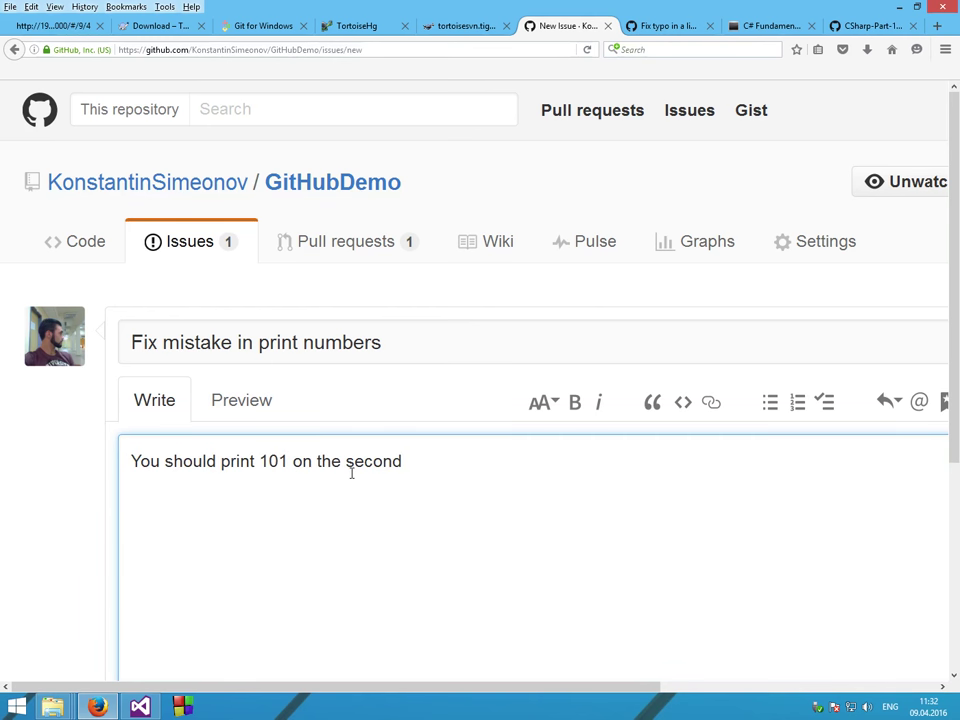
pyautogui.scroll(-3, 634, 459)
pyautogui.click(872, 462)
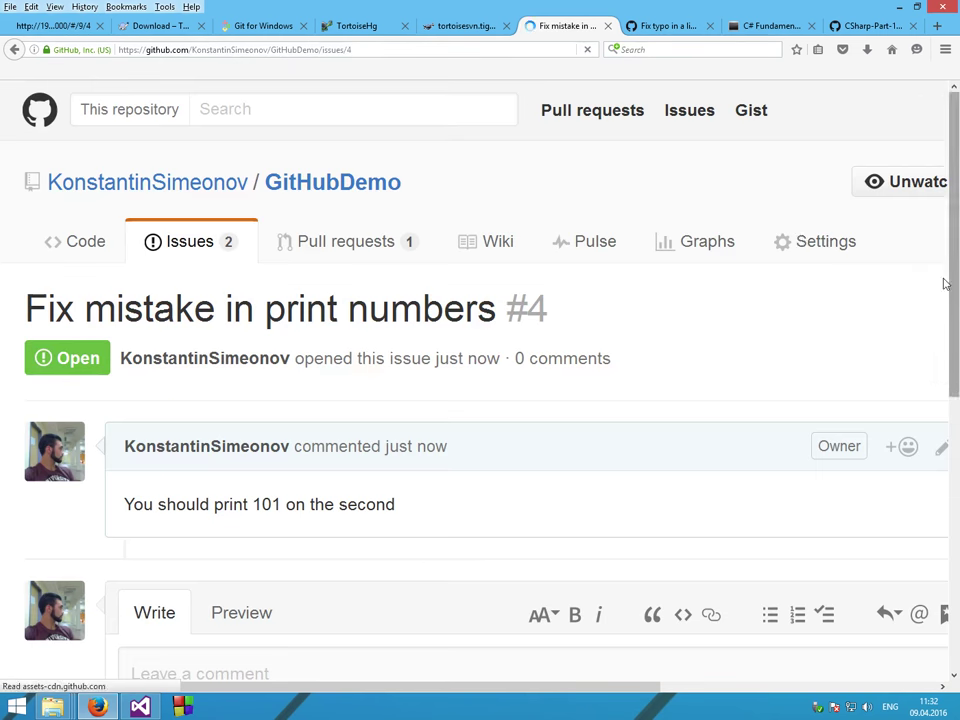
# - Close the print numbers issue with the comment "Fixed."
pyautogui.scroll(-4, 580, 260)
pyautogui.scroll(3, 617, 266)
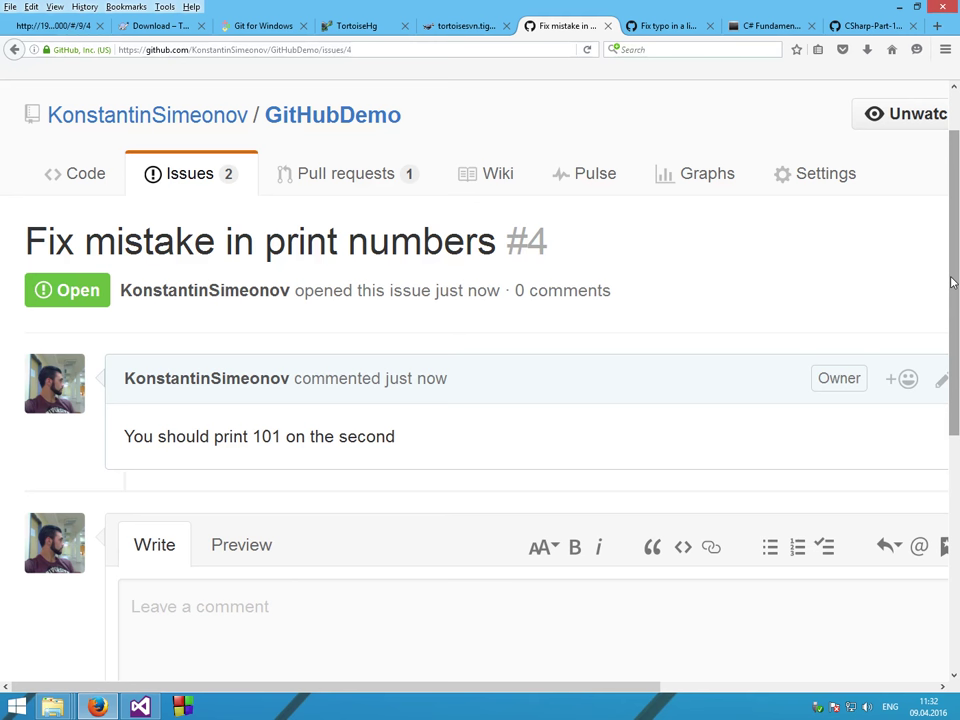
pyautogui.scroll(-5, 345, 334)
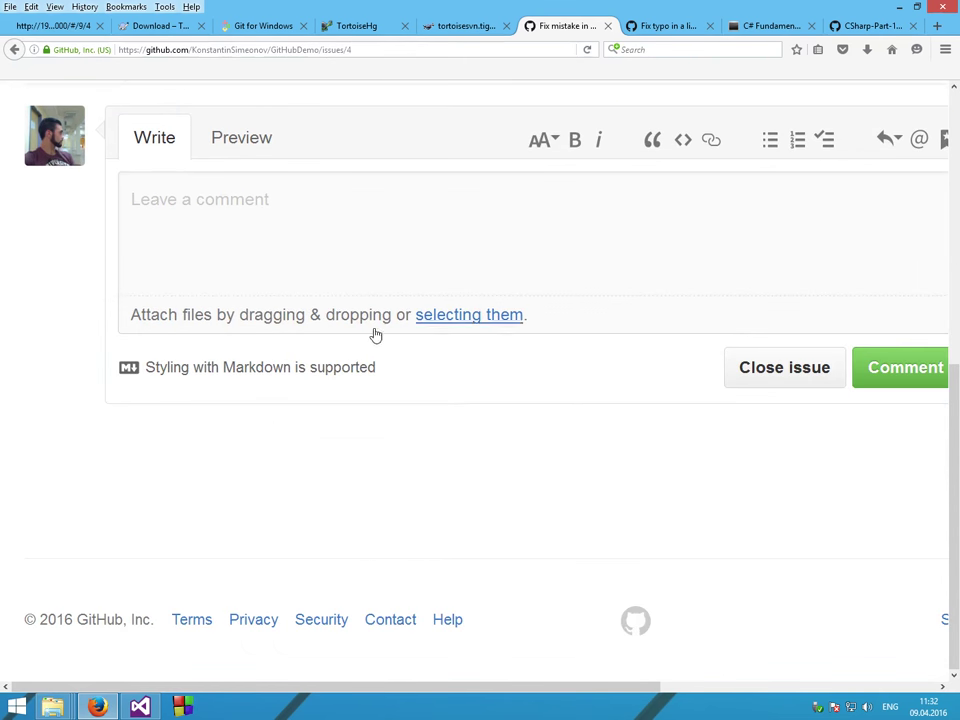
pyautogui.scroll(5, 467, 403)
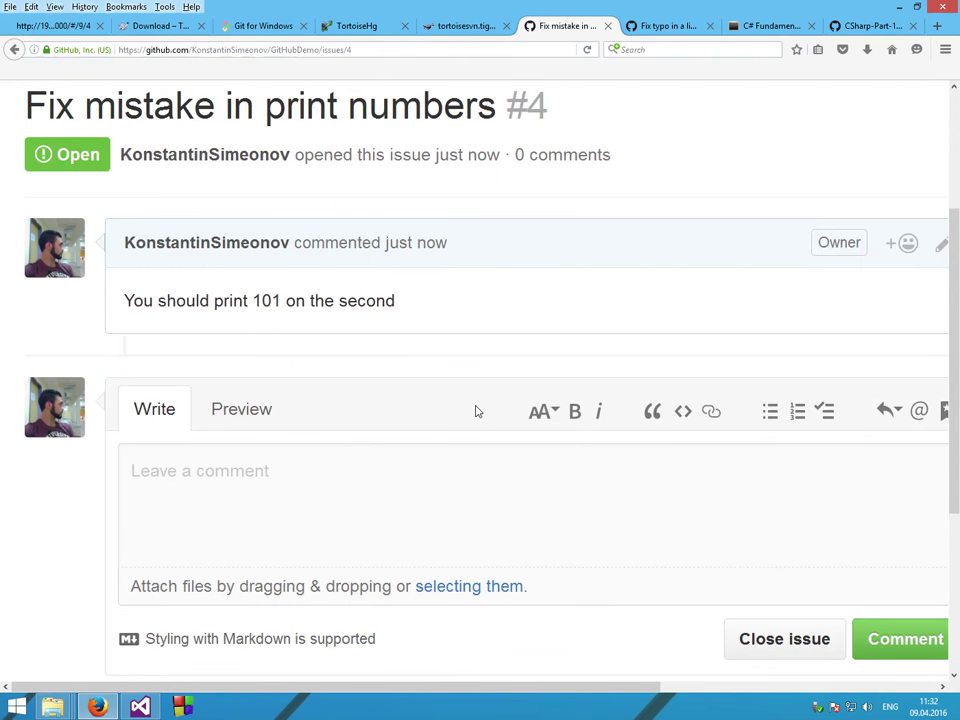
pyautogui.click(393, 481)
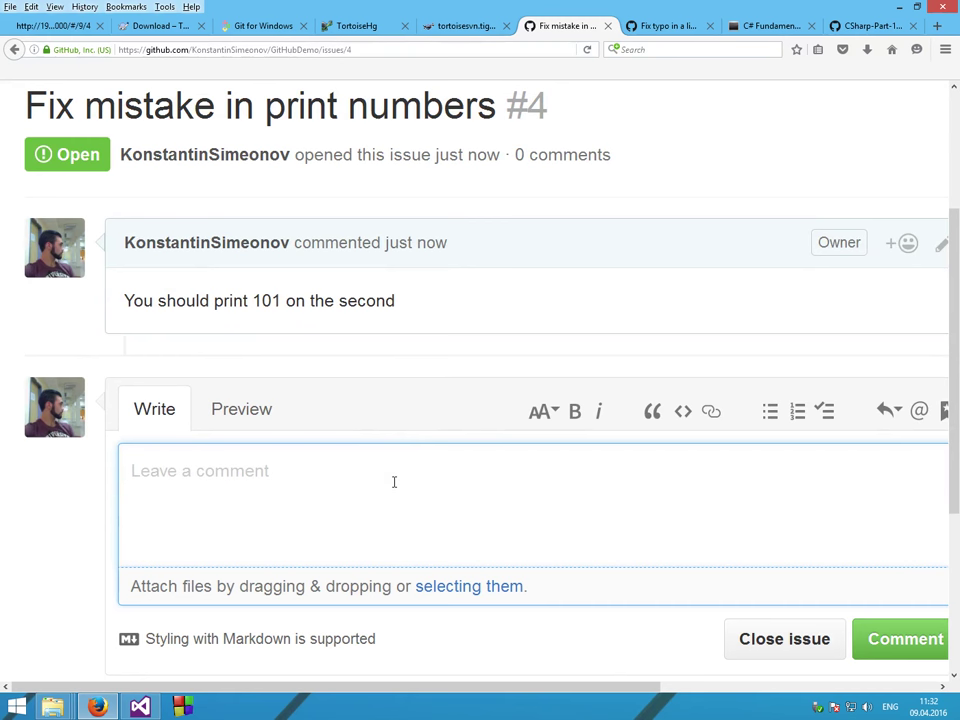
pyautogui.write('Fixe')
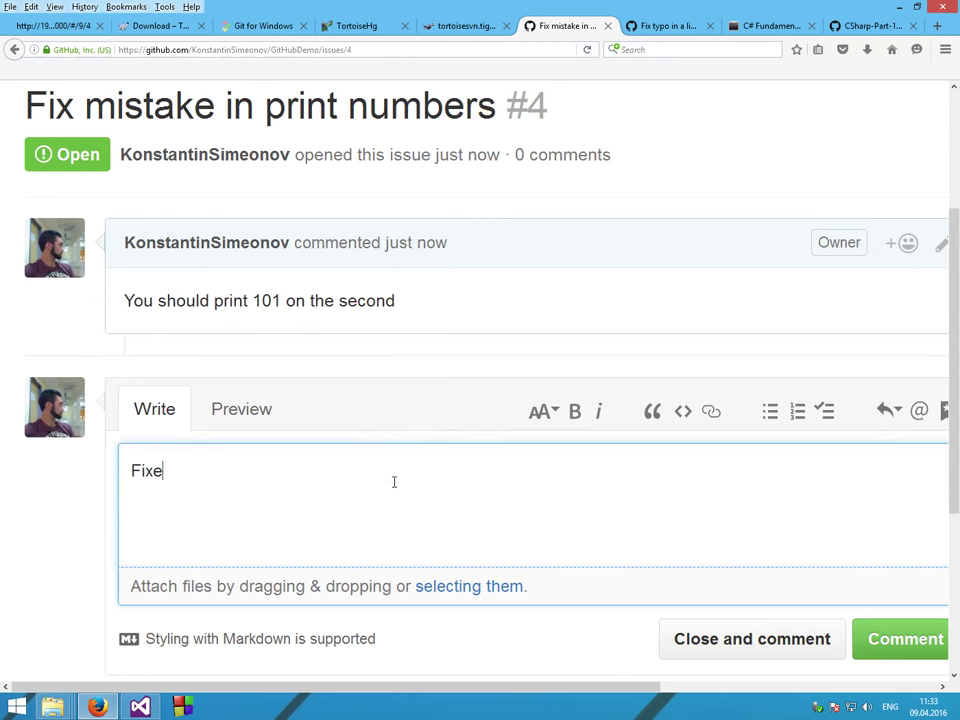
pyautogui.write('d.')
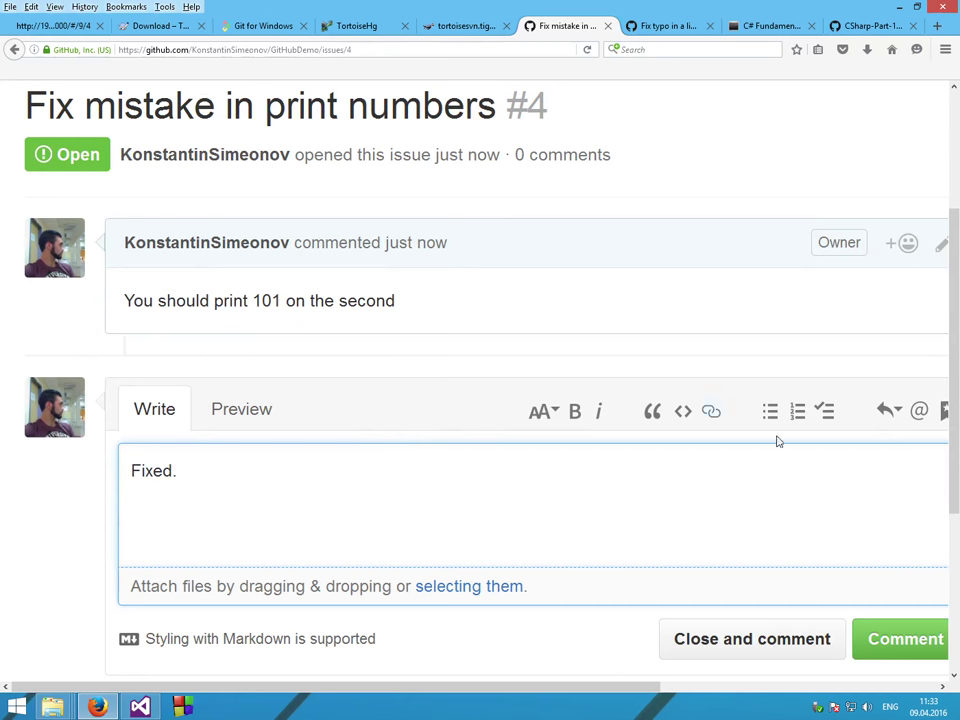
pyautogui.click(766, 638)
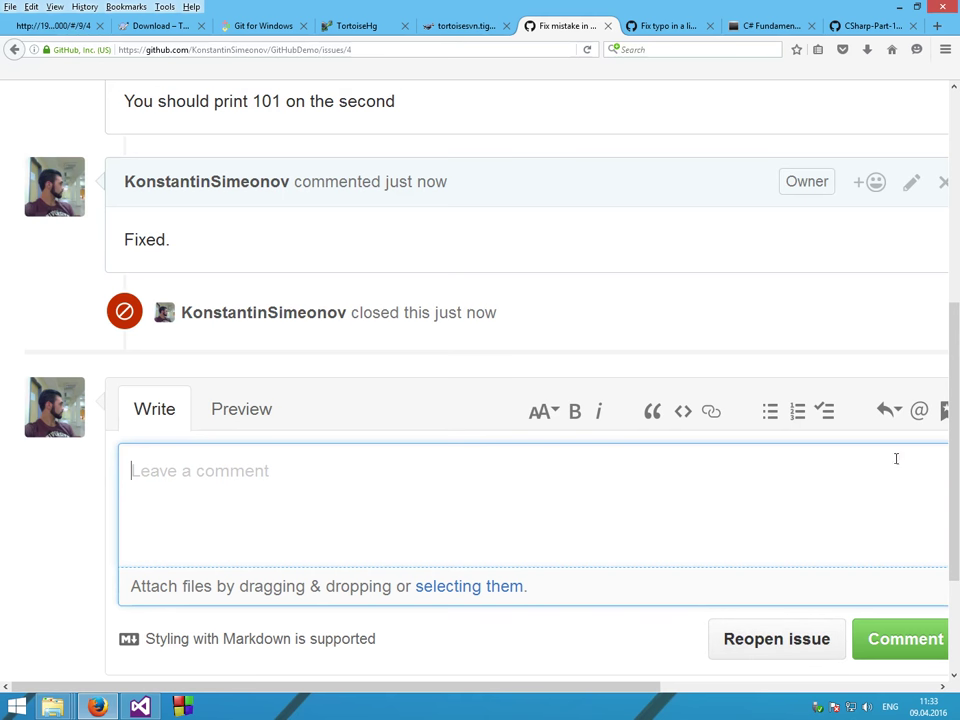
# - Review the closed issue, then return to the GitHubDemo repository's main page and circle its Issues count on screen
pyautogui.scroll(5, 957, 402)
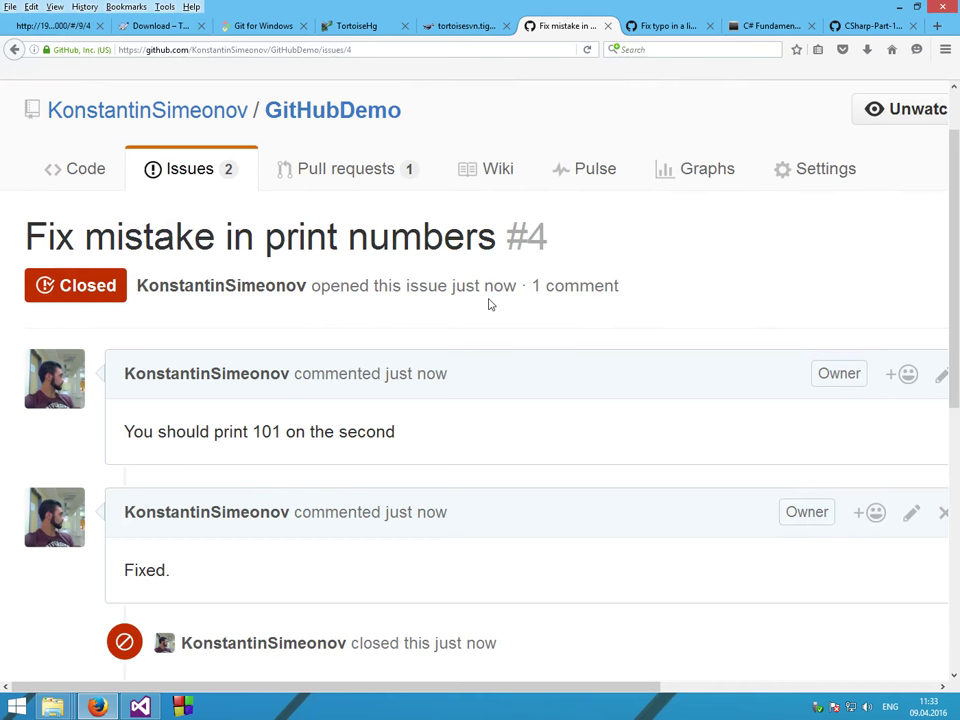
pyautogui.scroll(-5, 489, 304)
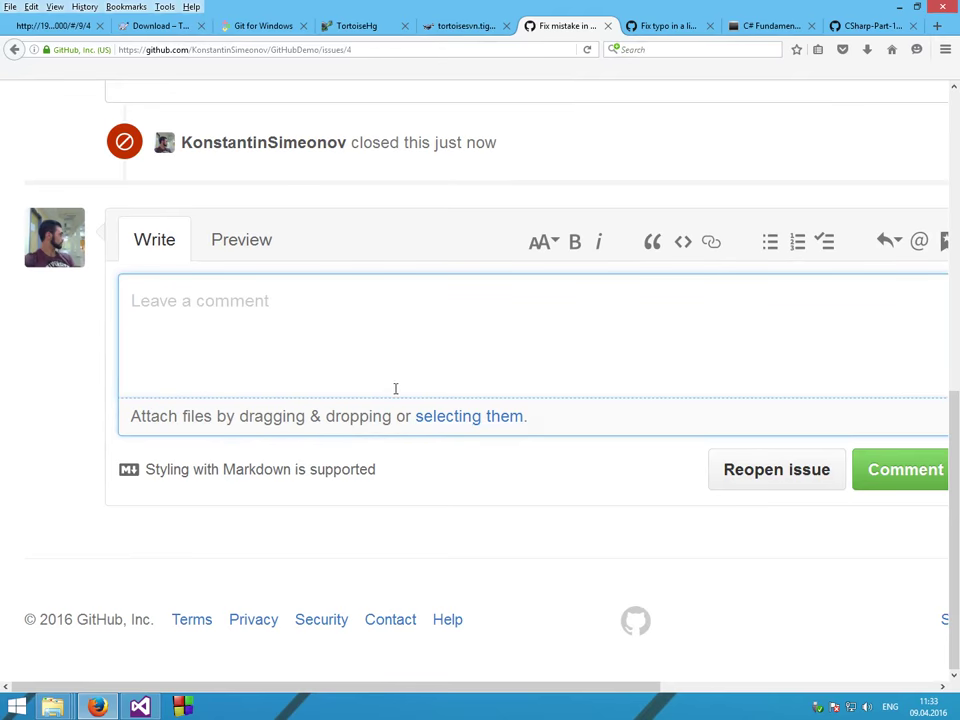
pyautogui.scroll(10, 395, 388)
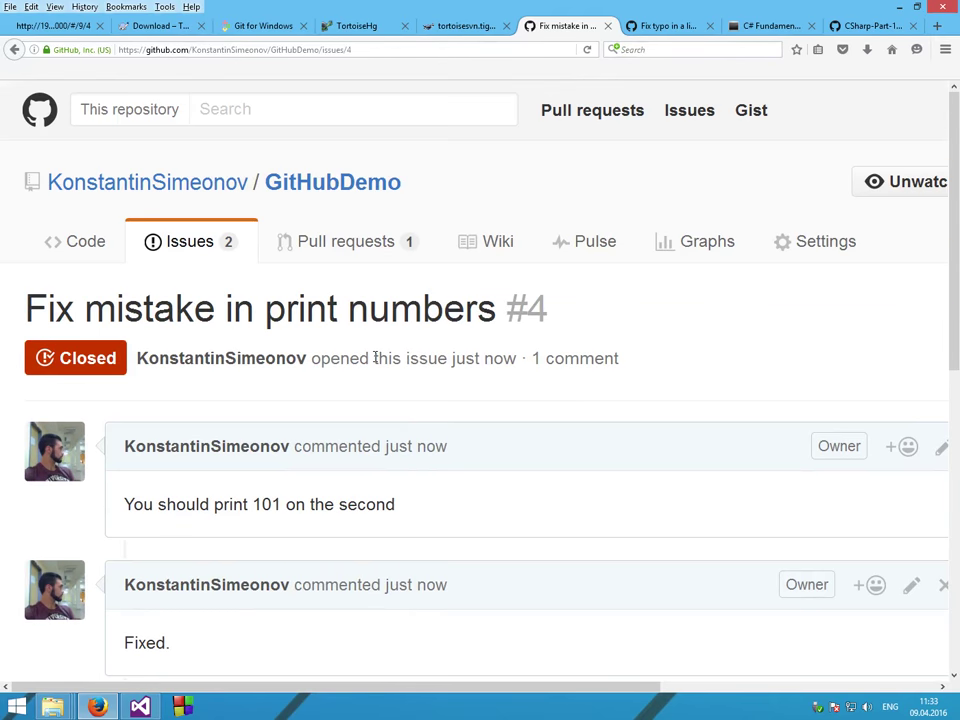
pyautogui.click(363, 185)
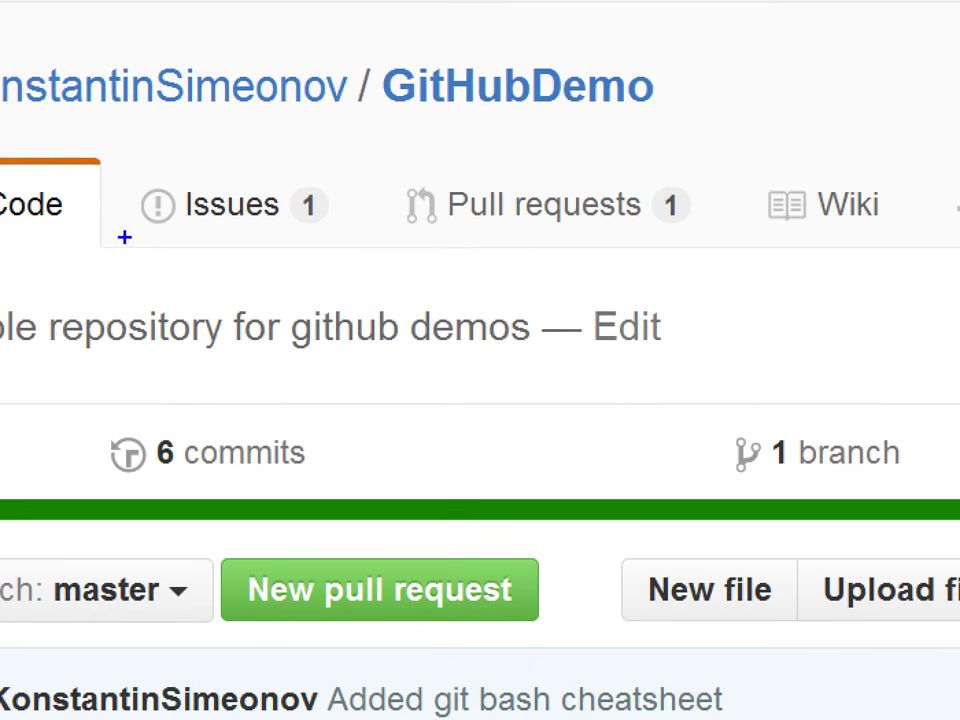
pyautogui.moveTo(135, 257)
pyautogui.mouseDown()
pyautogui.moveTo(122, 244)
pyautogui.moveTo(183, 302)
pyautogui.mouseUp()
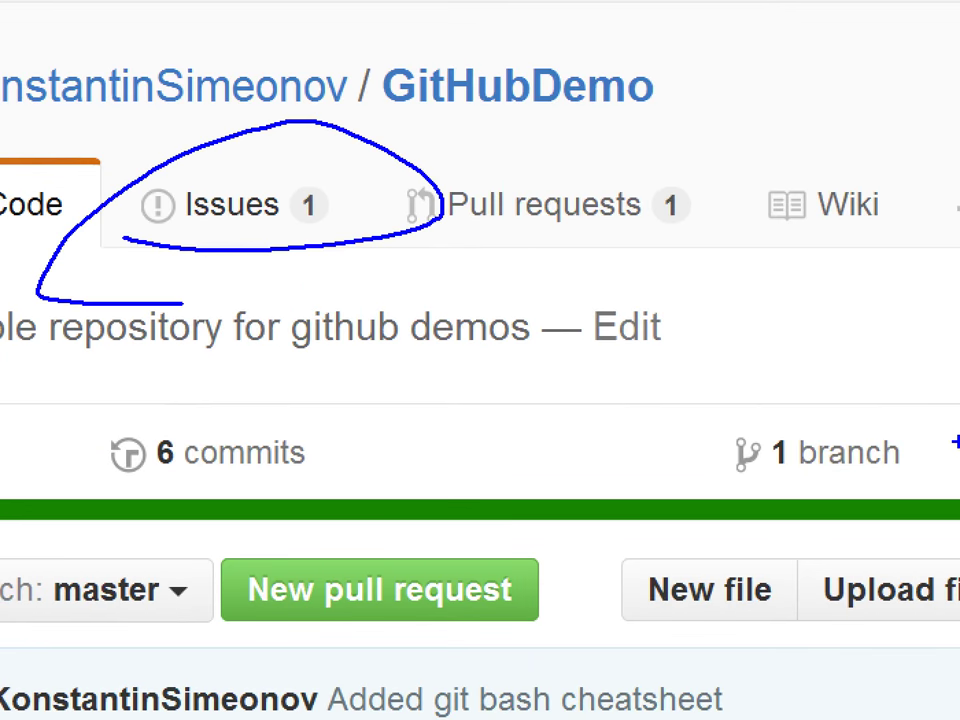